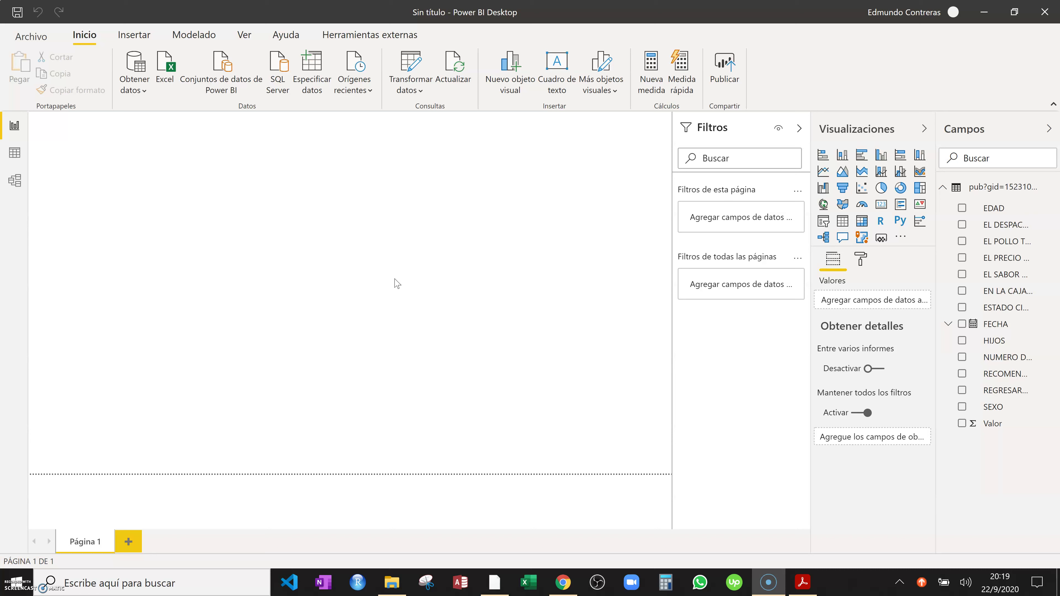
Create a measure named Encuestados that sums the Valor column of the imported survey table with SUM
click(657, 94)
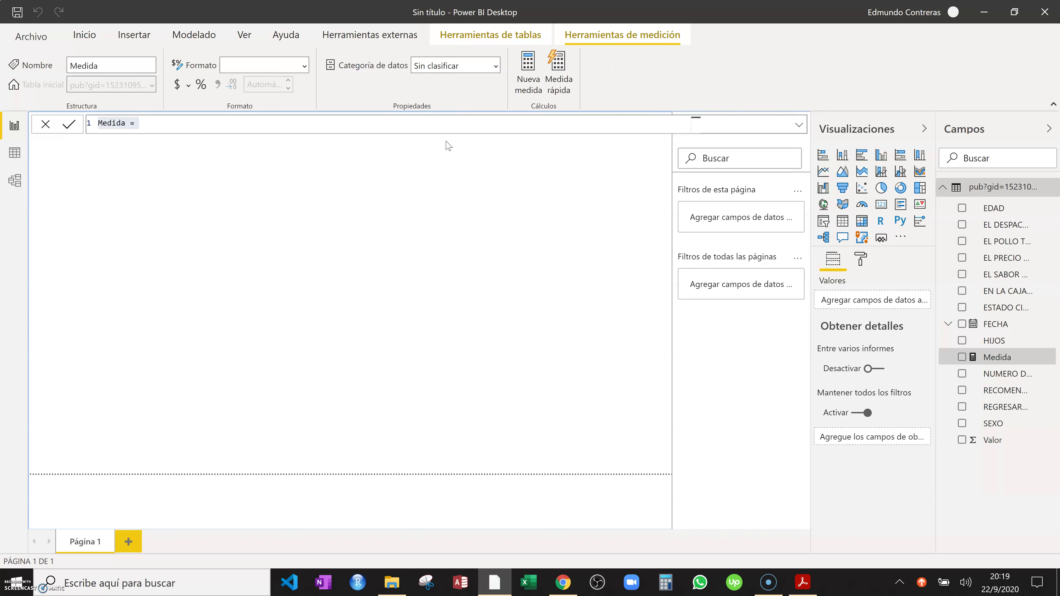
text(Encue)
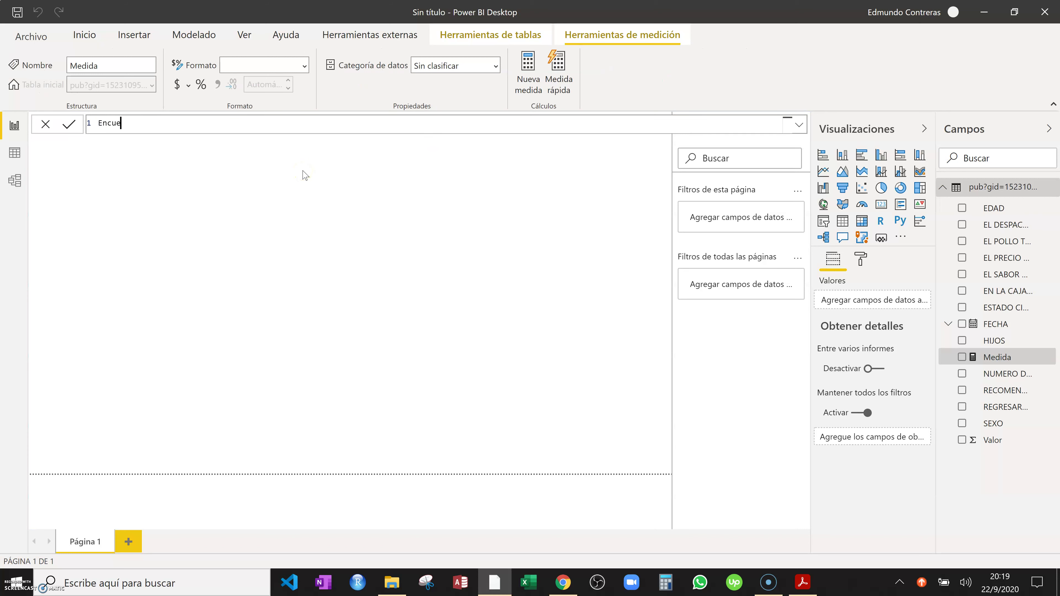
text(stados = sm)
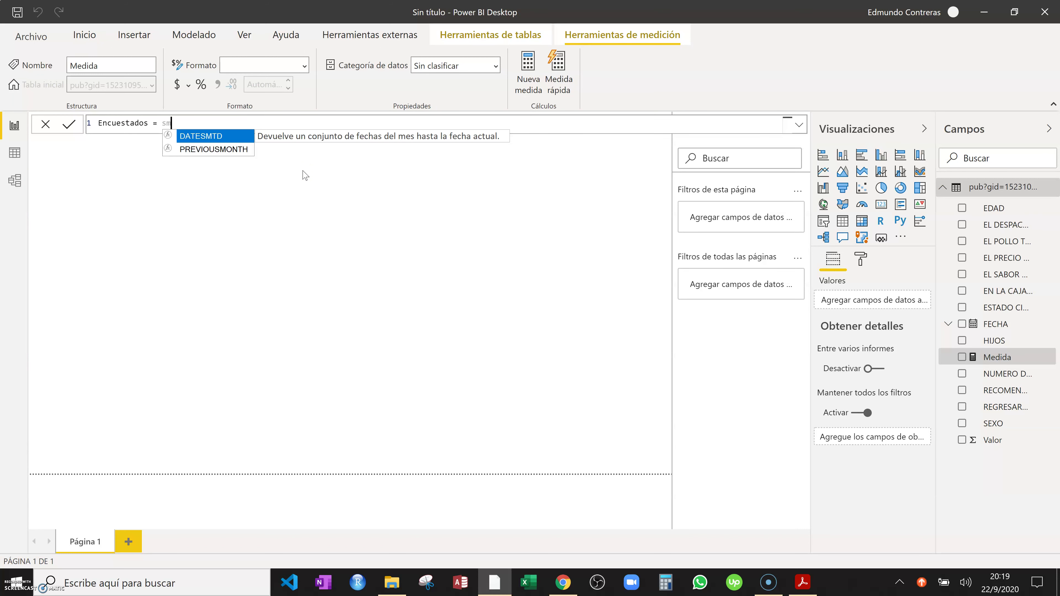
key(BackSpace)
text(um)
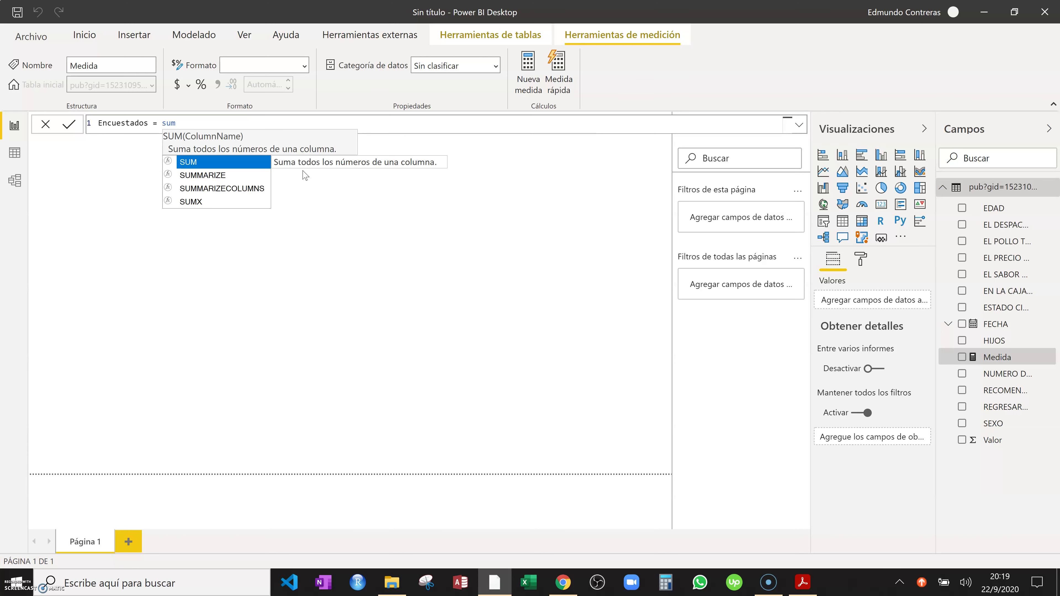
text(()
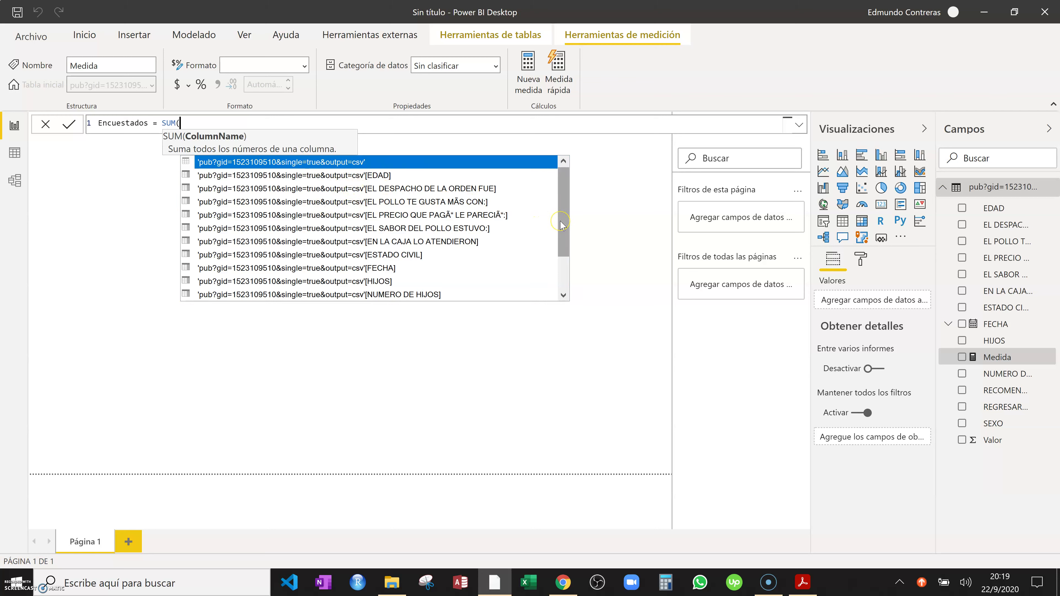
drag(563, 226, 563, 263)
click(384, 295)
click(384, 296)
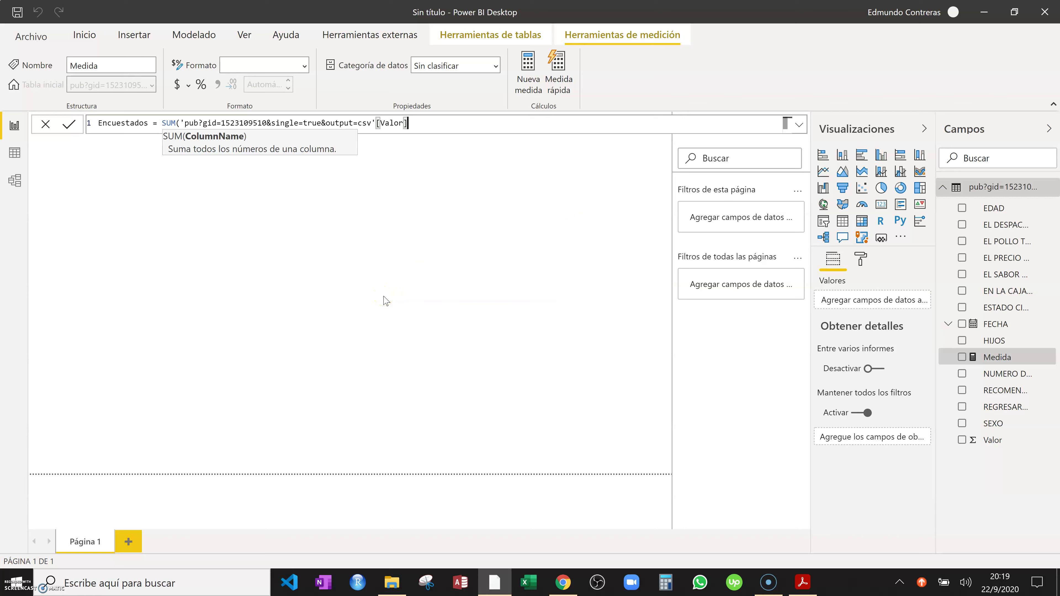
text())
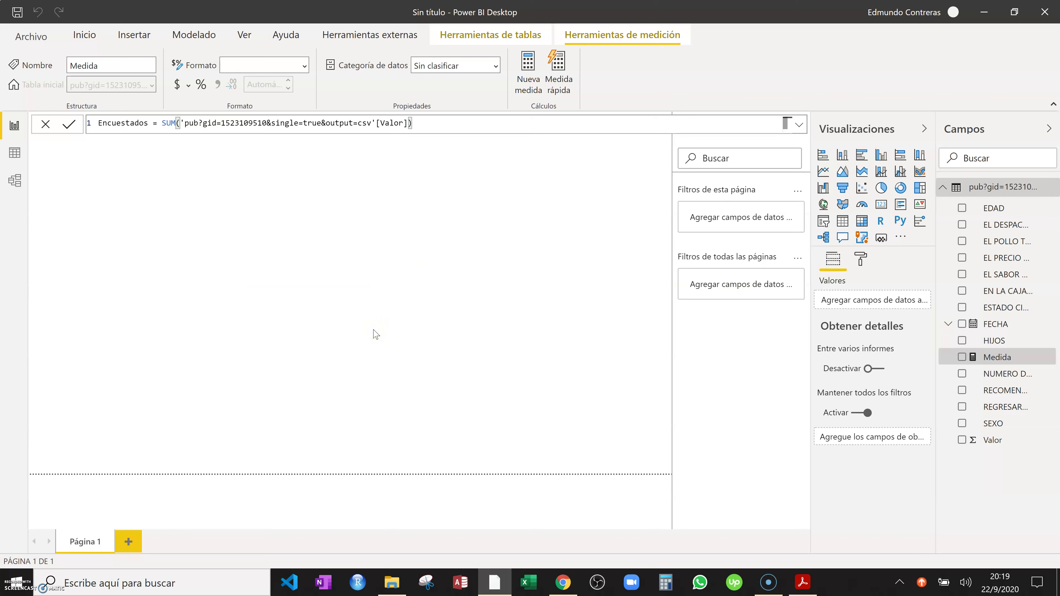
click(136, 270)
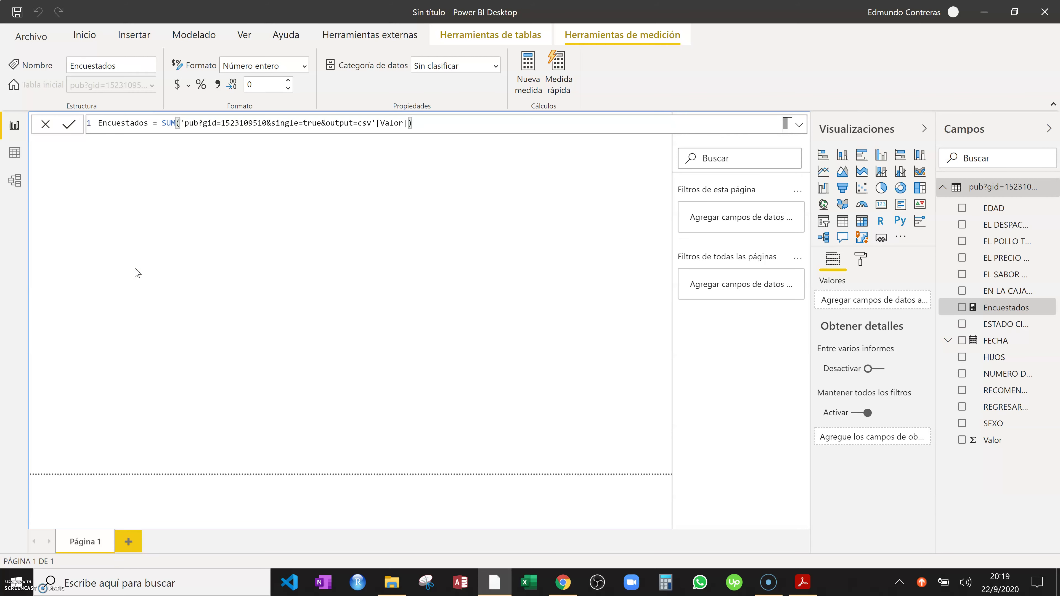
click(137, 272)
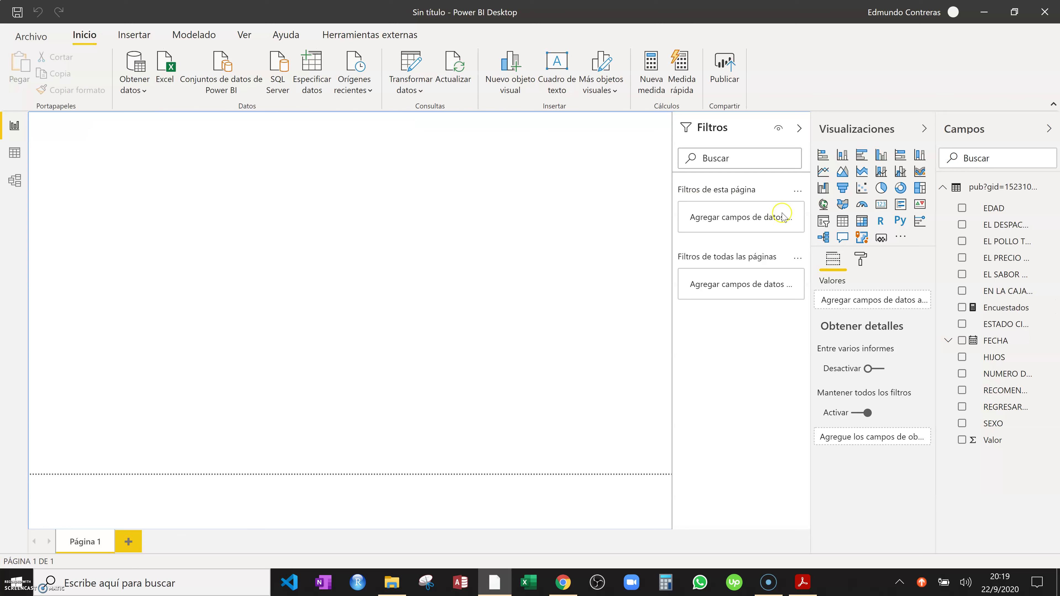
Add a card visual showing the Encuestados measure, move it down against the page's left edge and shrink it slightly
click(881, 204)
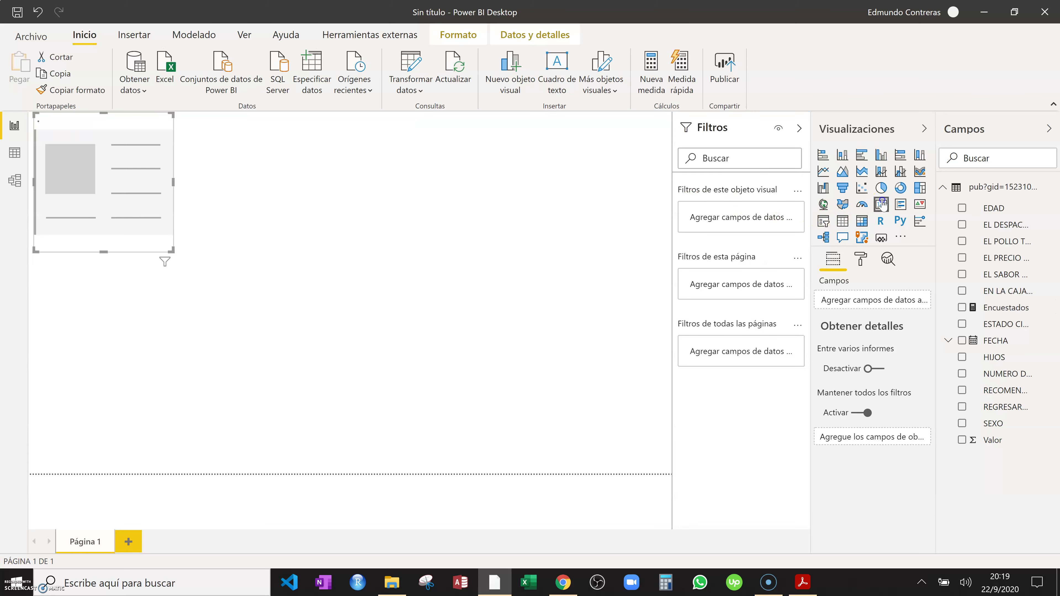
click(962, 308)
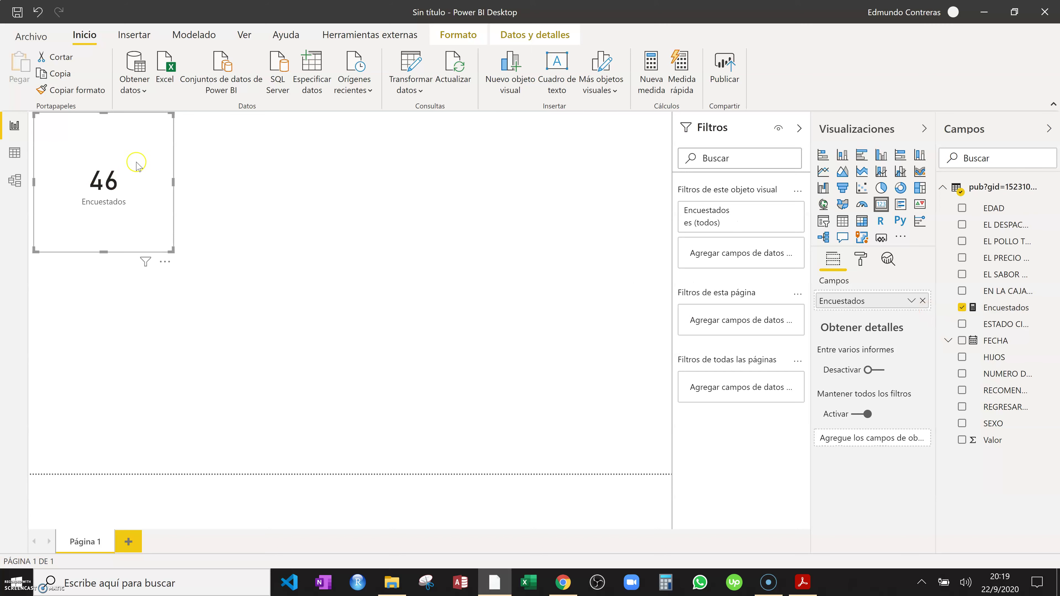
drag(126, 206, 118, 272)
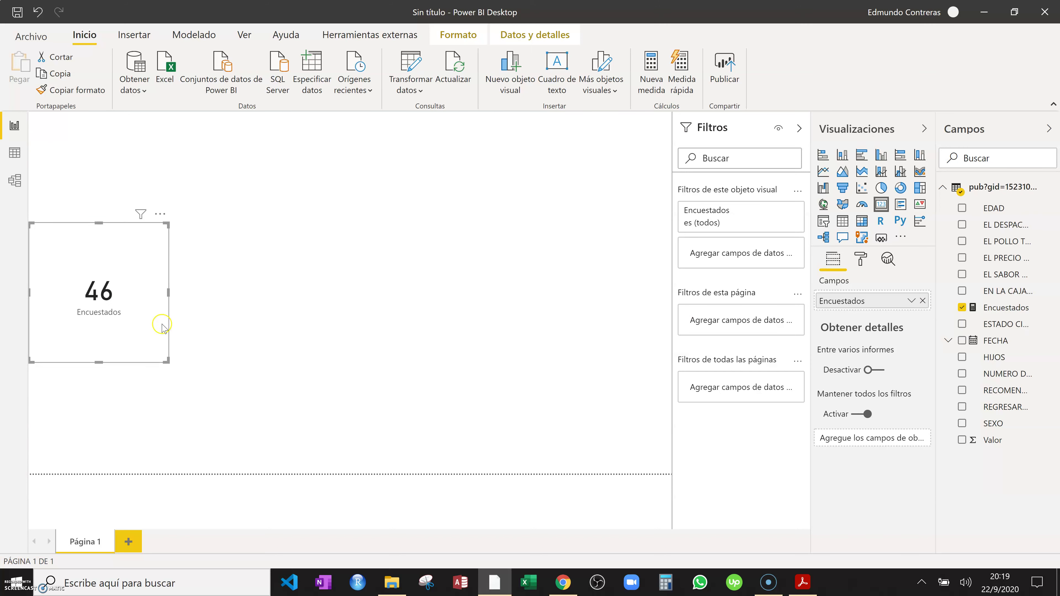
drag(166, 360, 149, 339)
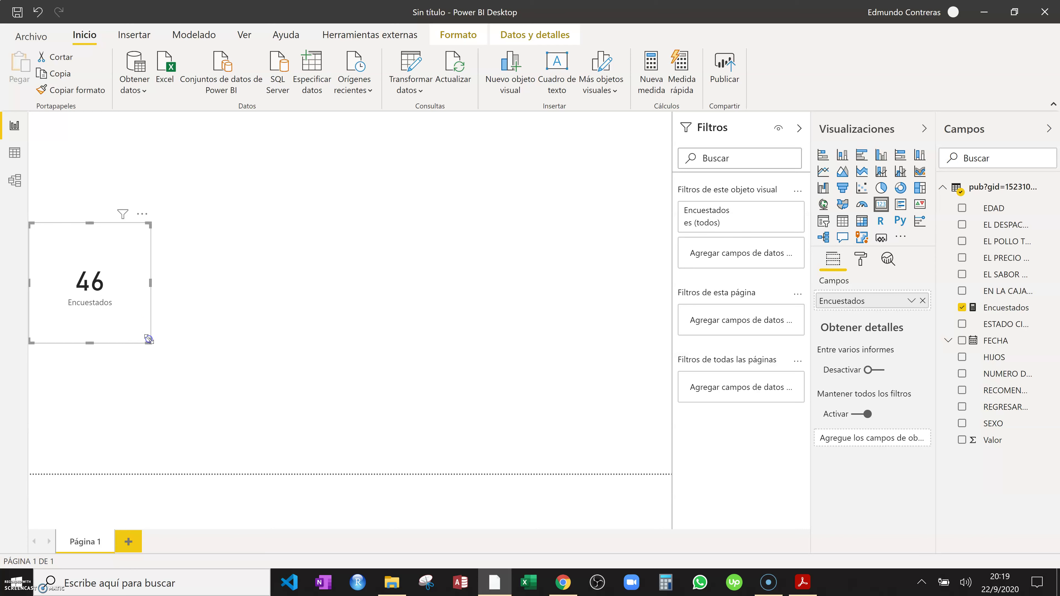
click(243, 278)
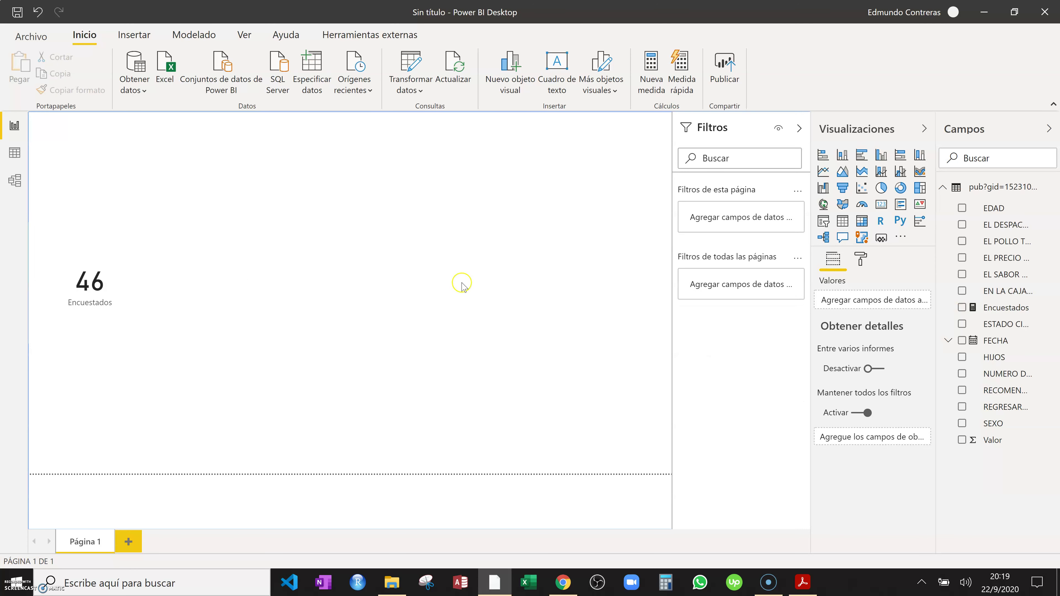
Rename the imported survey table as DATA and check the table reference in the Encuestados formula
click(1003, 309)
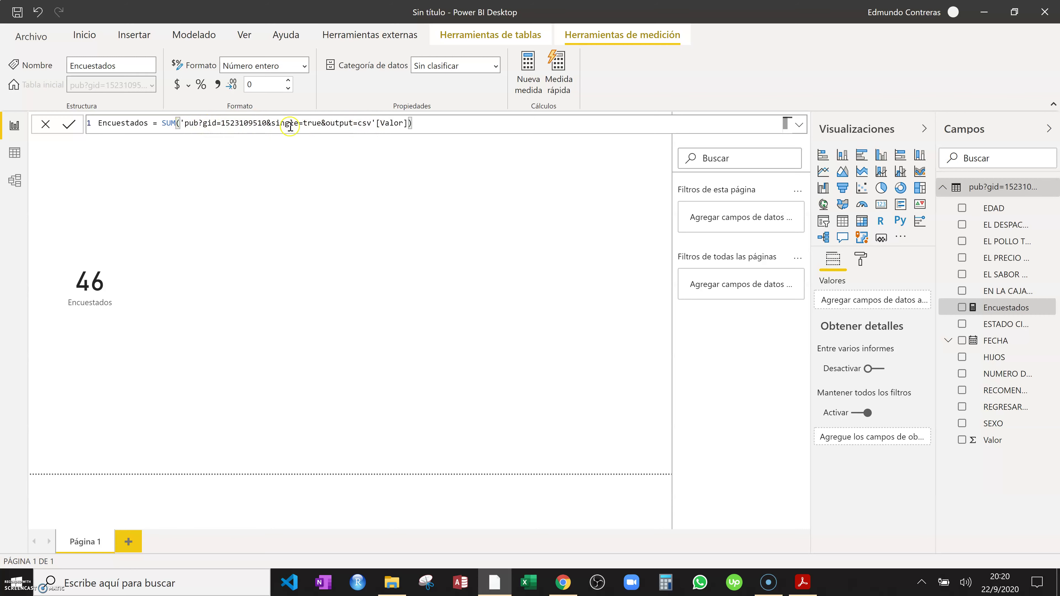
click(234, 184)
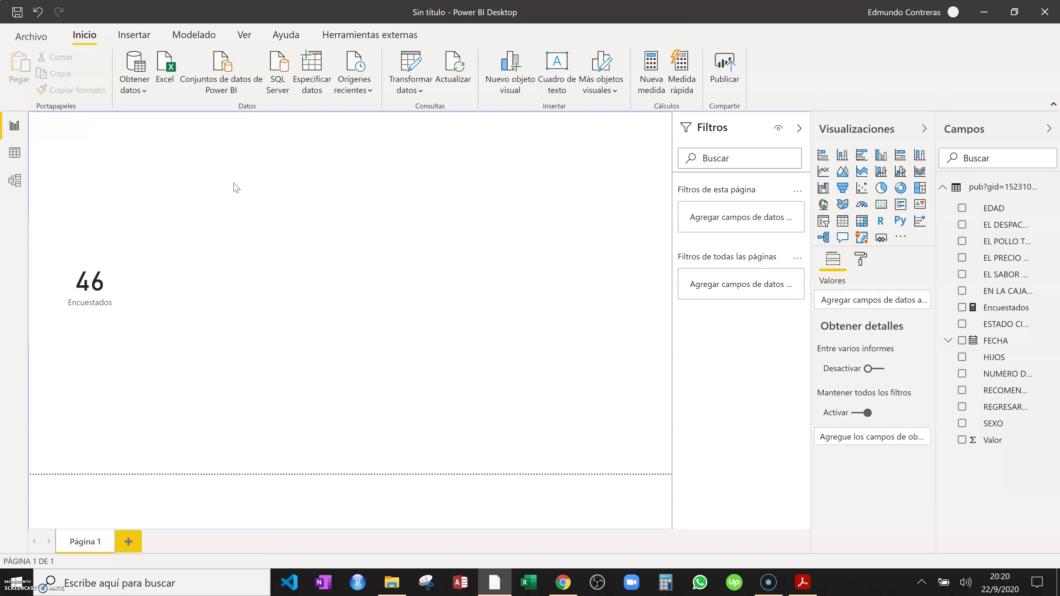
click(981, 190)
double_click(981, 188)
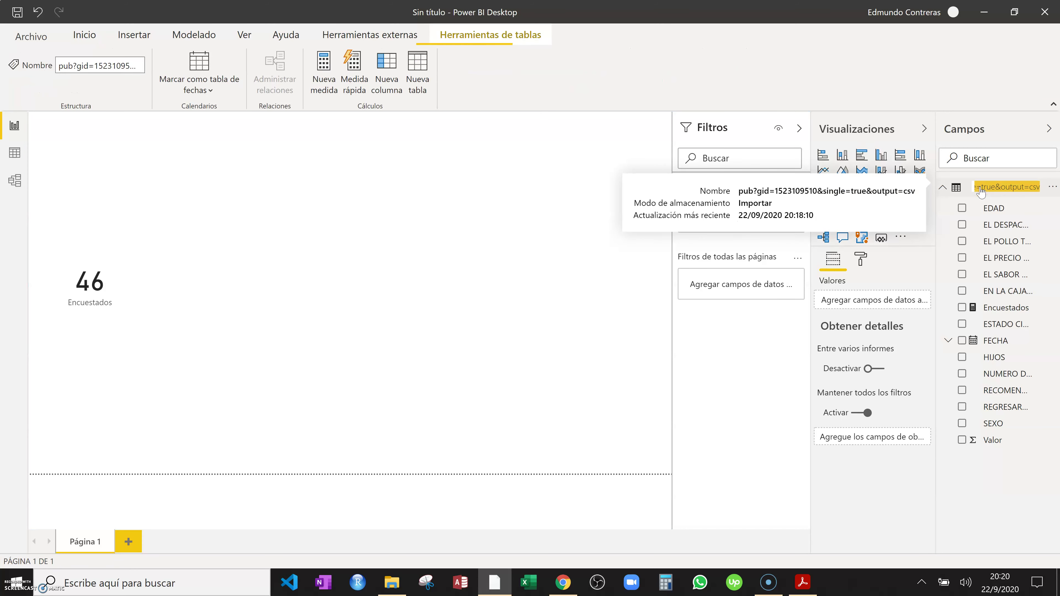
text(DATA)
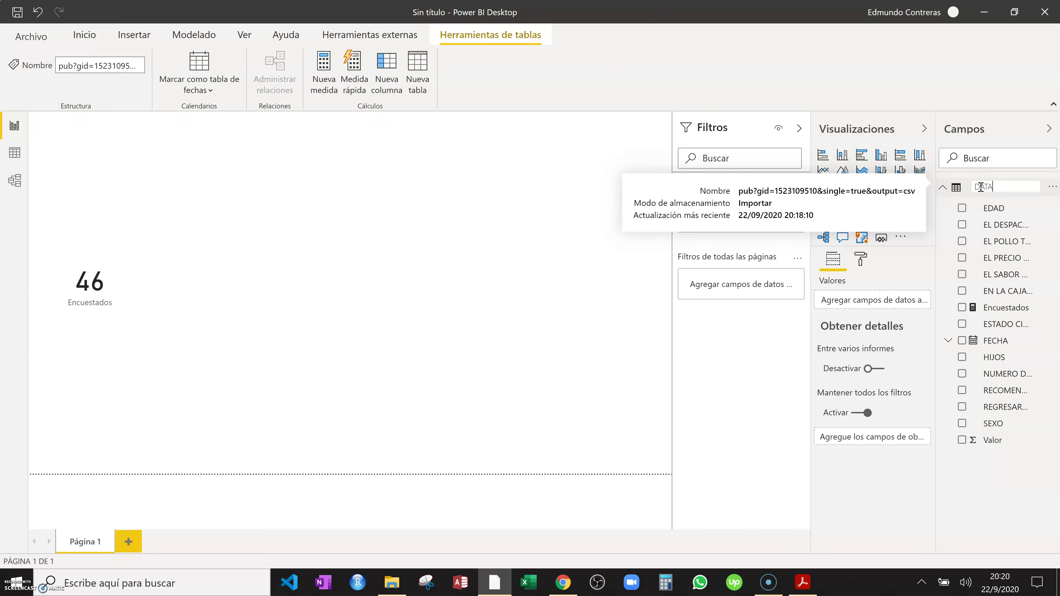
key(Return)
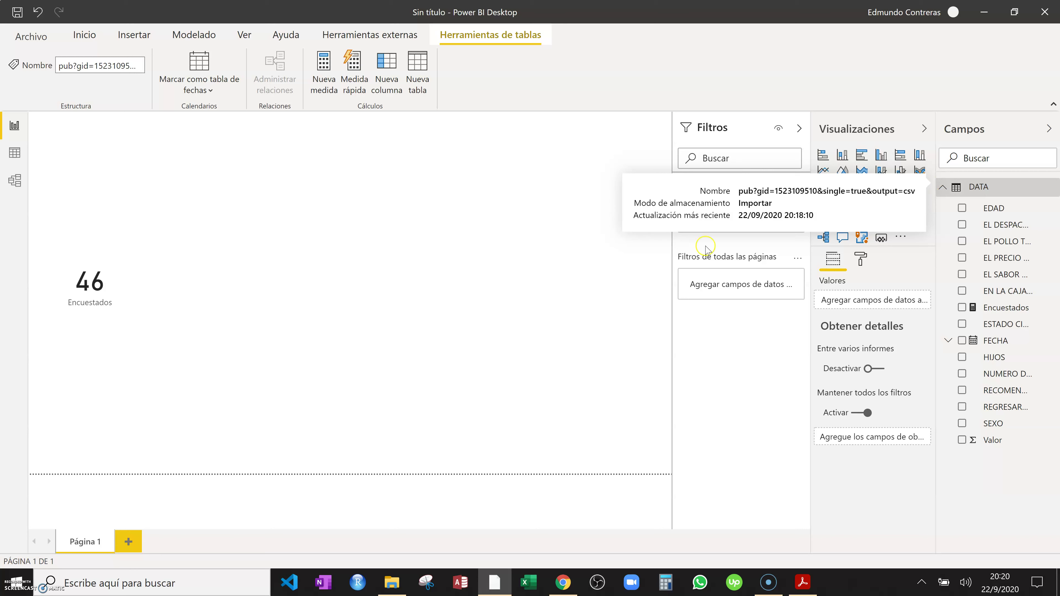
click(443, 300)
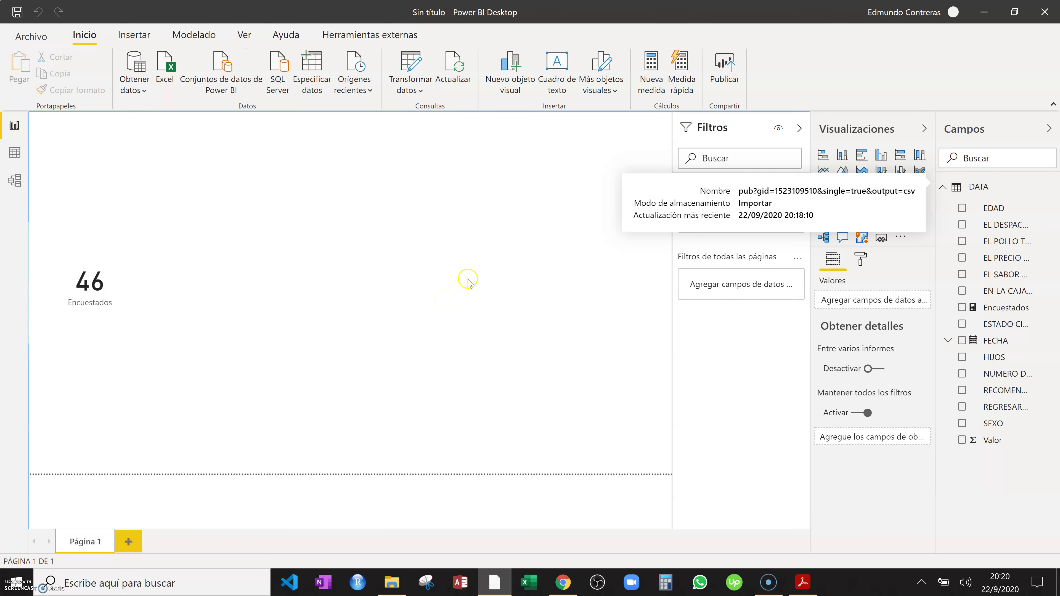
click(1004, 308)
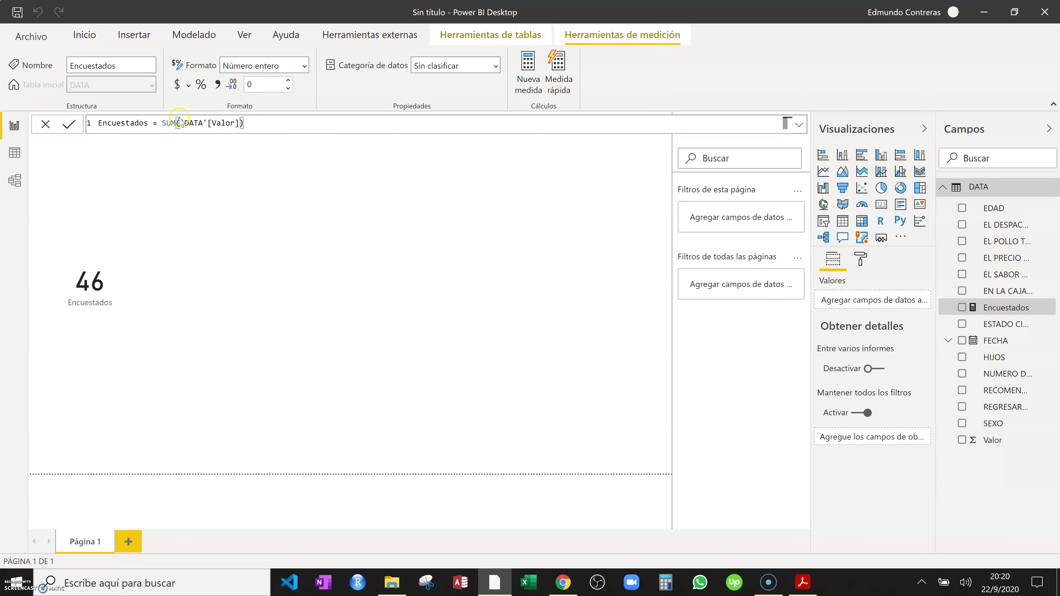
click(226, 190)
Rename the DATA table as DATOS and select the Encuestados measure to check its table reference
double_click(976, 188)
key(BackSpace)
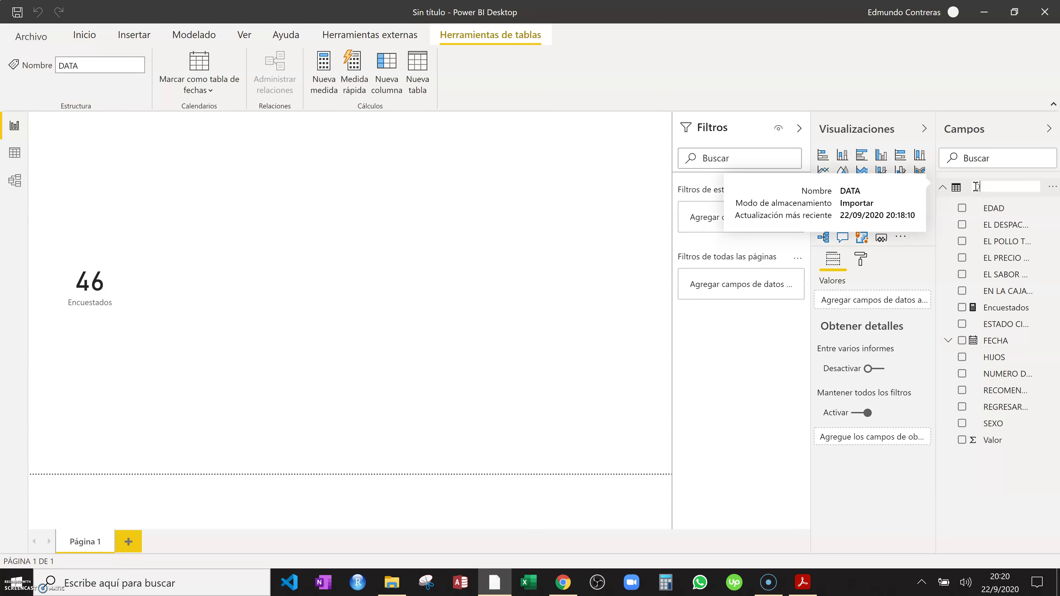
text(DATOS)
key(Return)
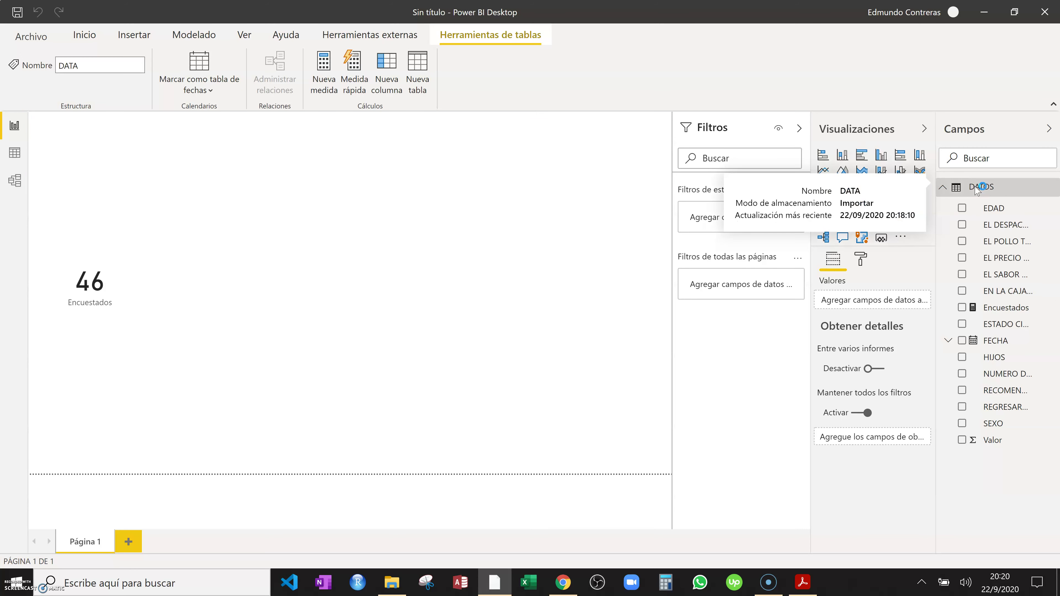
click(1004, 309)
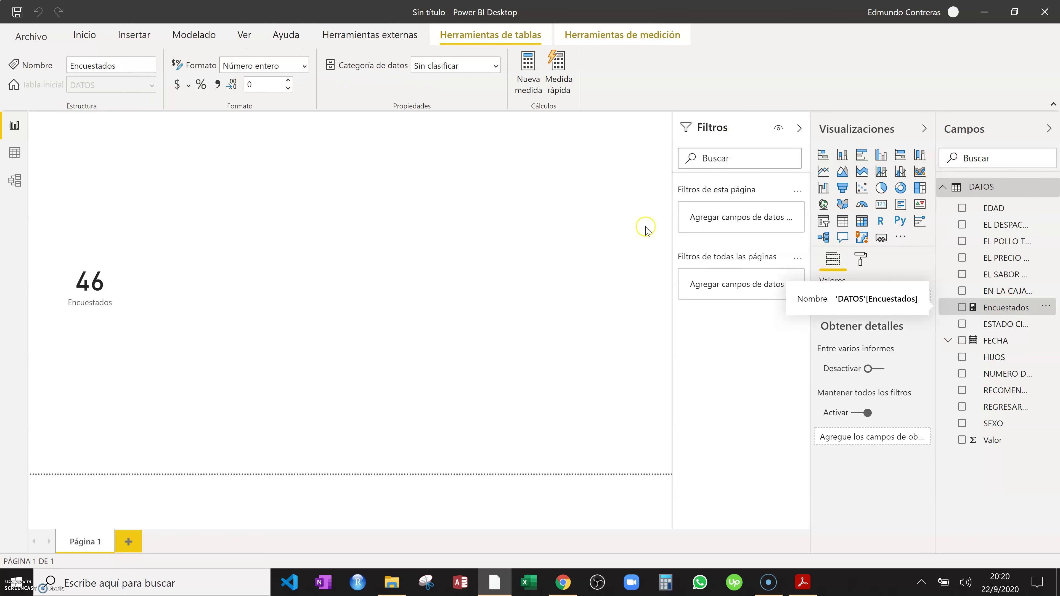
click(405, 310)
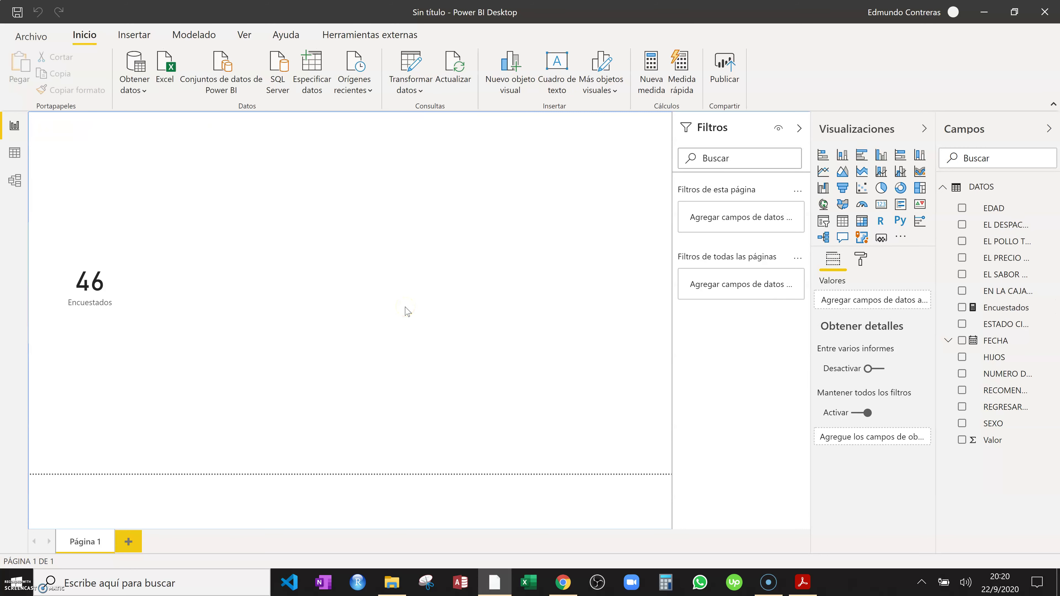
Move the Encuestados card slightly up and set its data label text size to 50 pt
click(135, 317)
drag(135, 321, 135, 312)
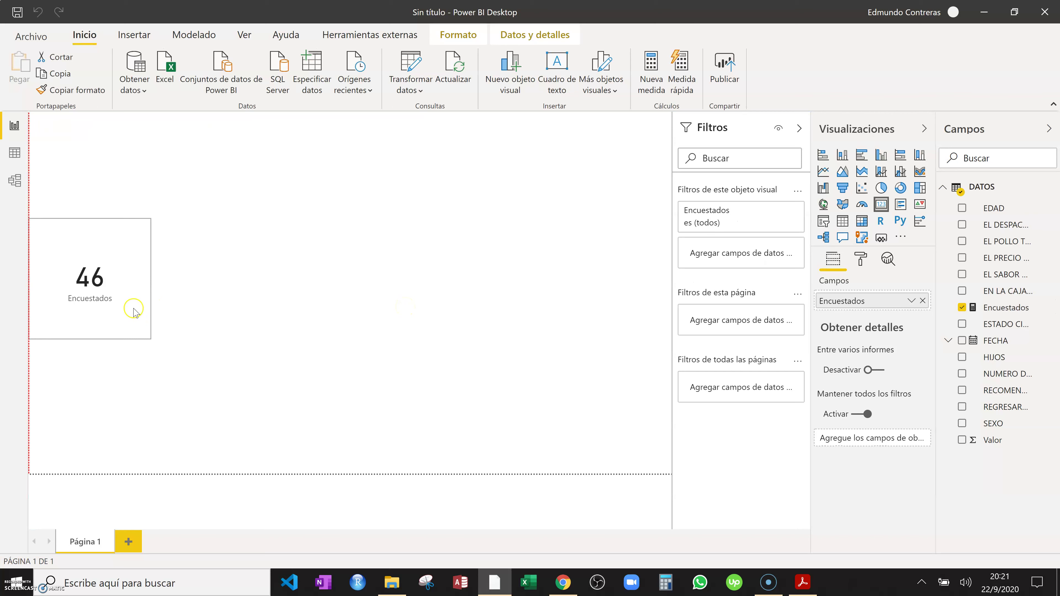
click(859, 259)
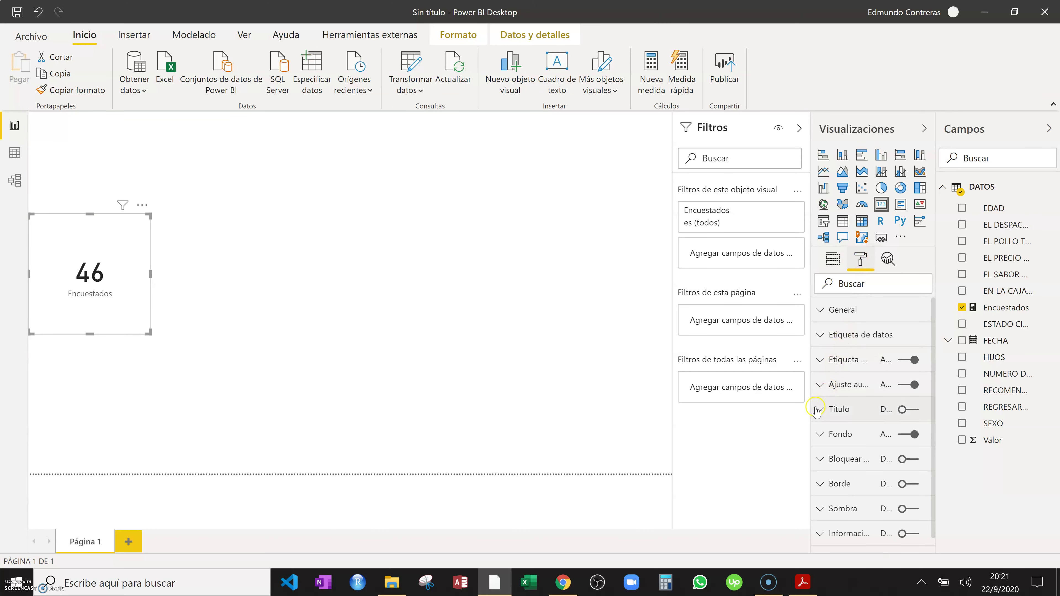
click(818, 336)
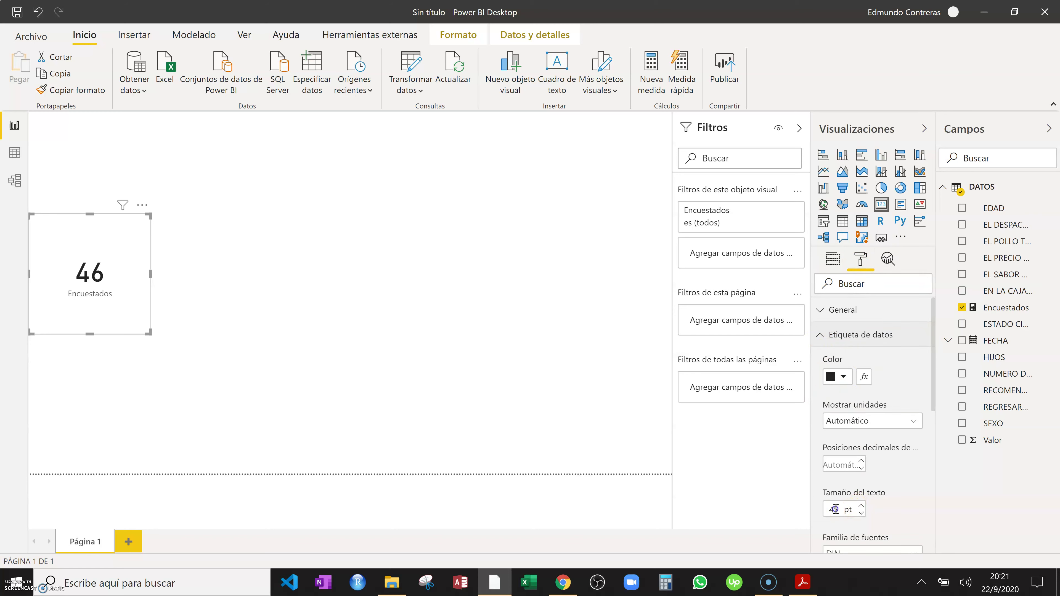
drag(840, 510, 829, 509)
text(50)
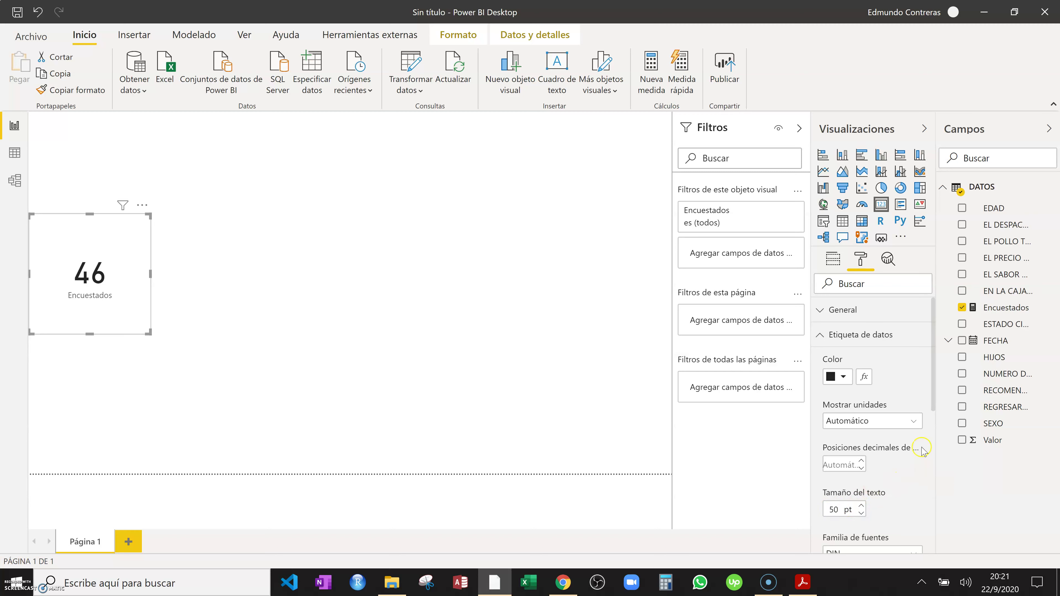
Increase the text size of the card's data label to 60 pt
click(861, 506)
drag(847, 509, 819, 510)
text(6)
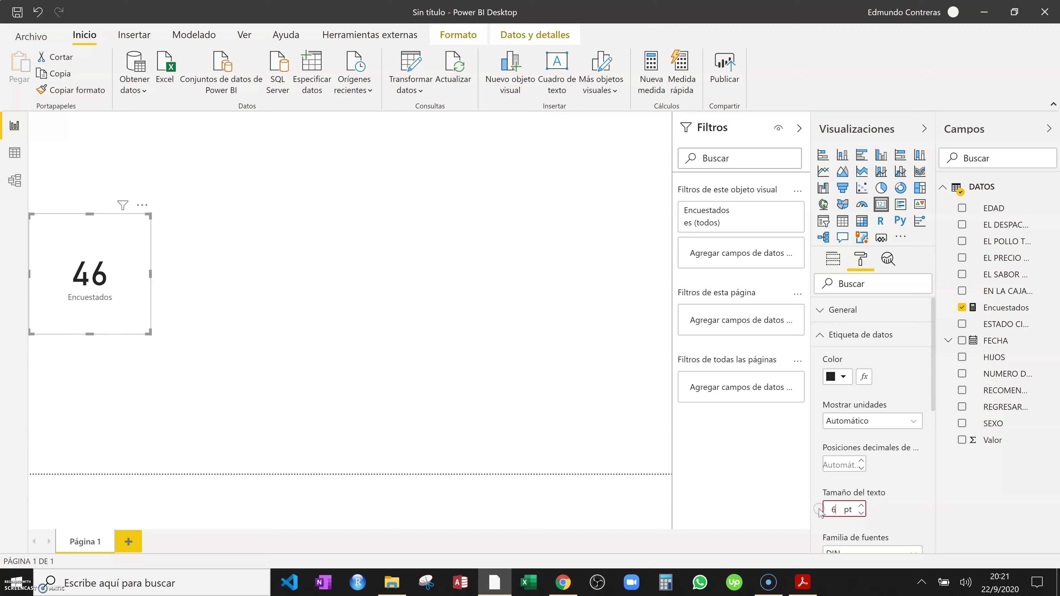
text(0)
key(Return)
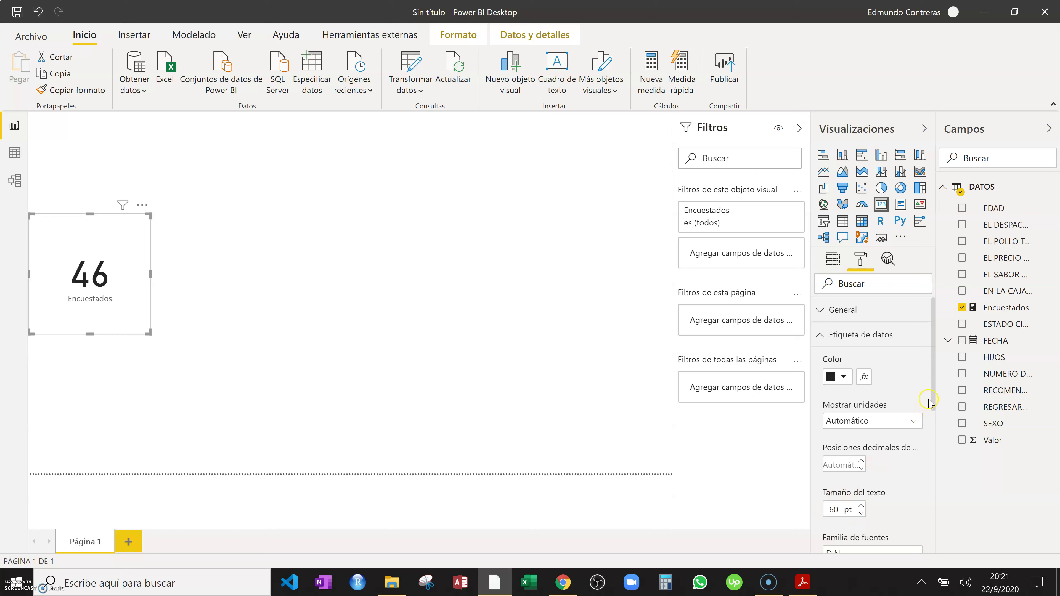
Change the data label's font family to Arial Black and deselect the card
drag(932, 396, 933, 431)
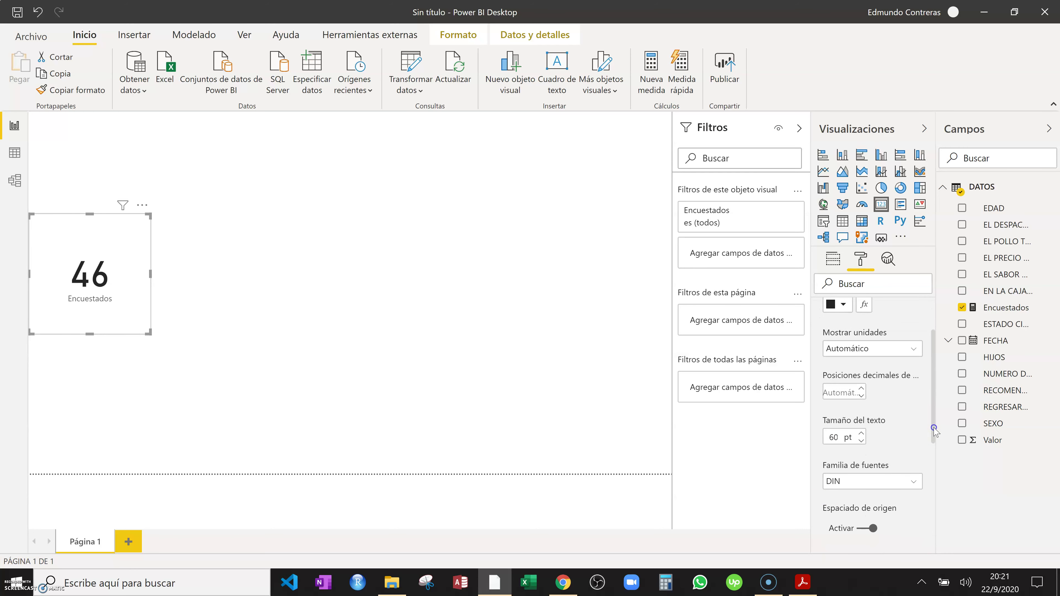
click(881, 487)
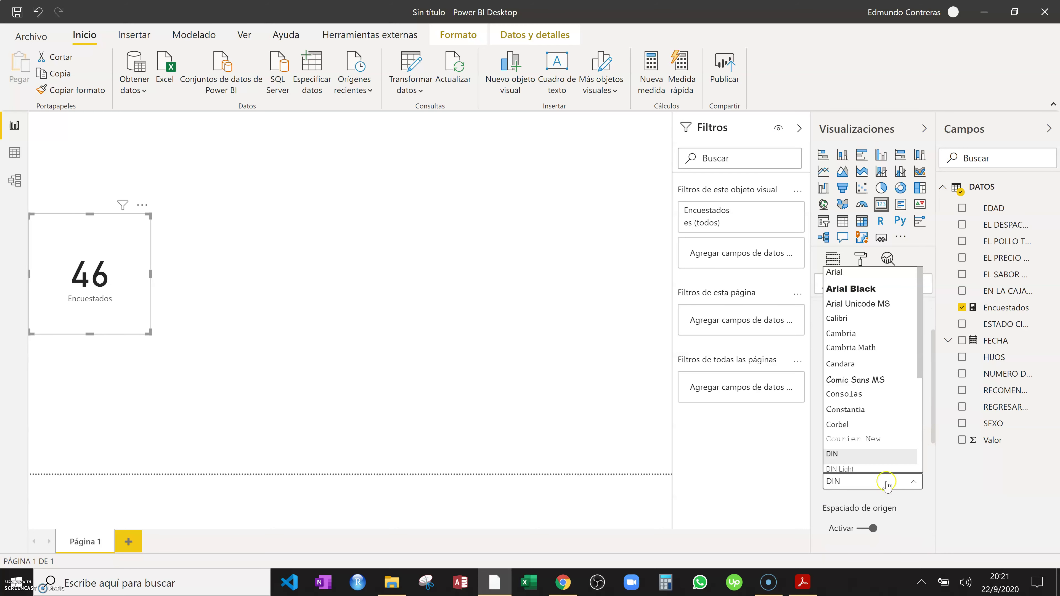
click(884, 290)
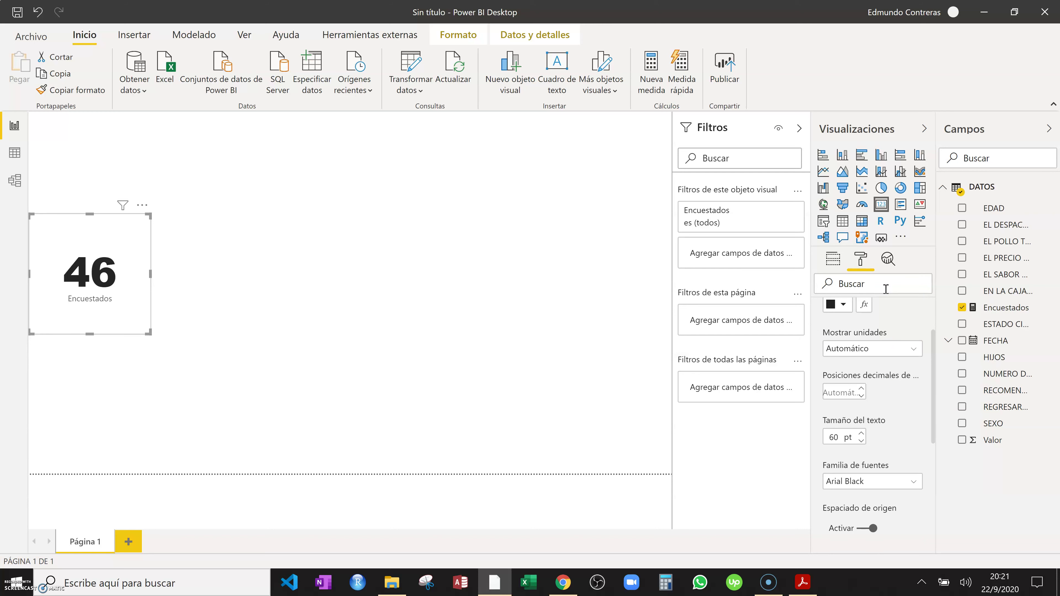
click(382, 367)
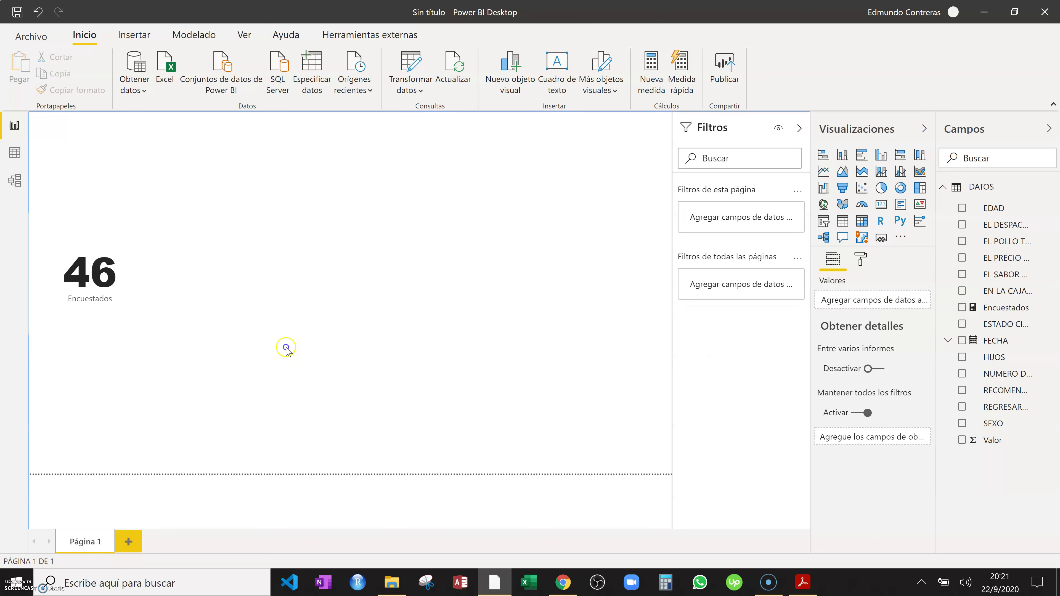
Set the text size of the Encuestados card's category label to 20 pt and deselect the card
click(113, 323)
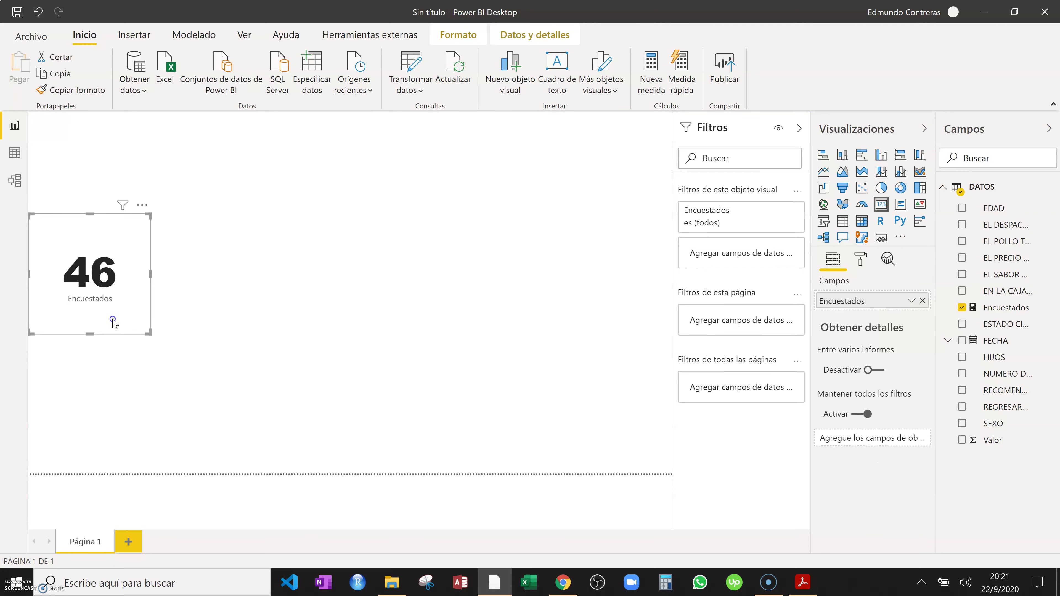
click(853, 265)
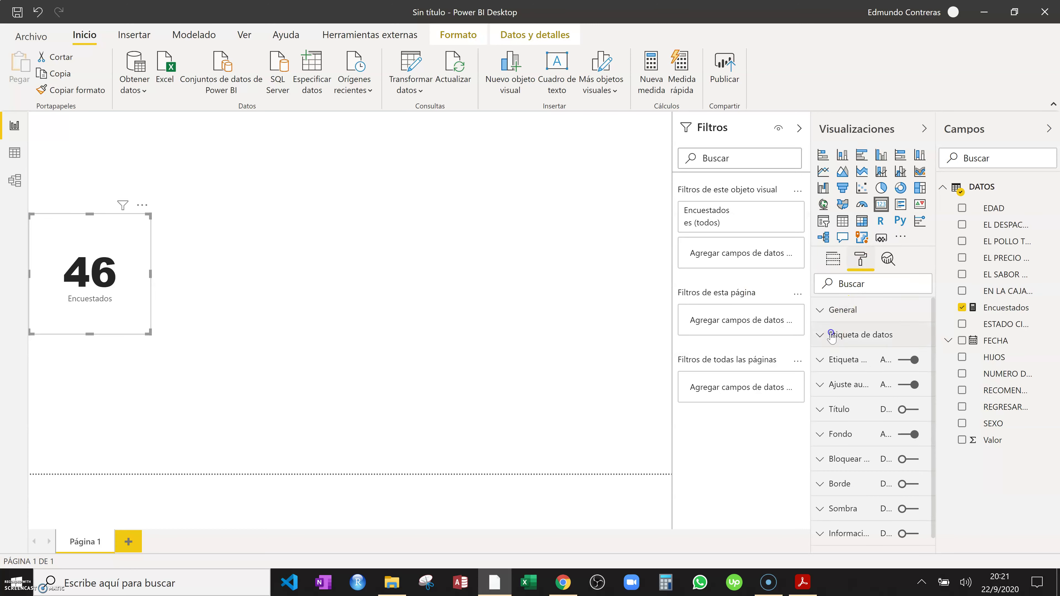
click(820, 360)
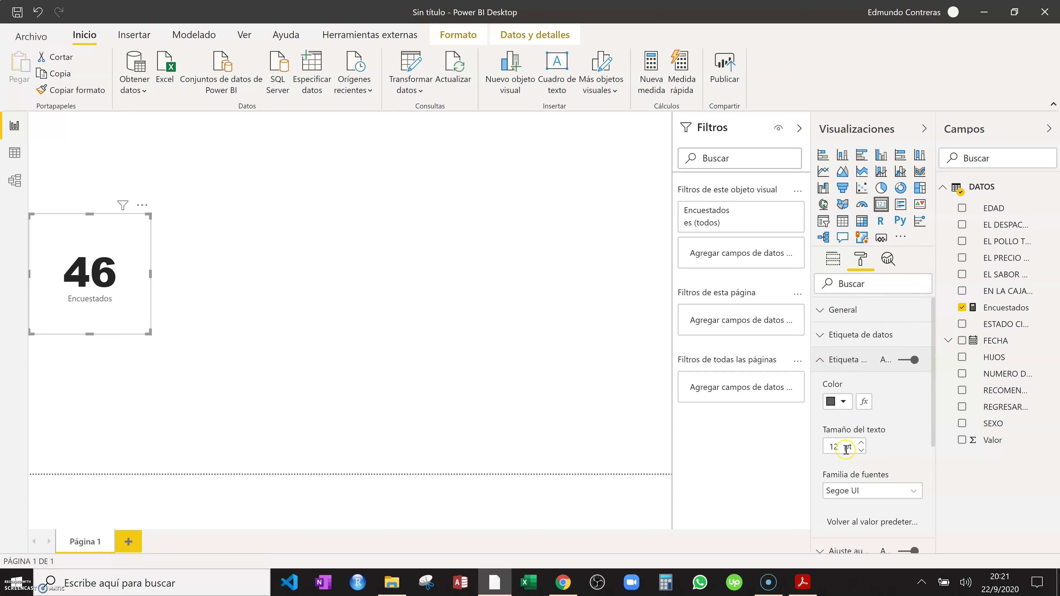
drag(839, 449, 816, 450)
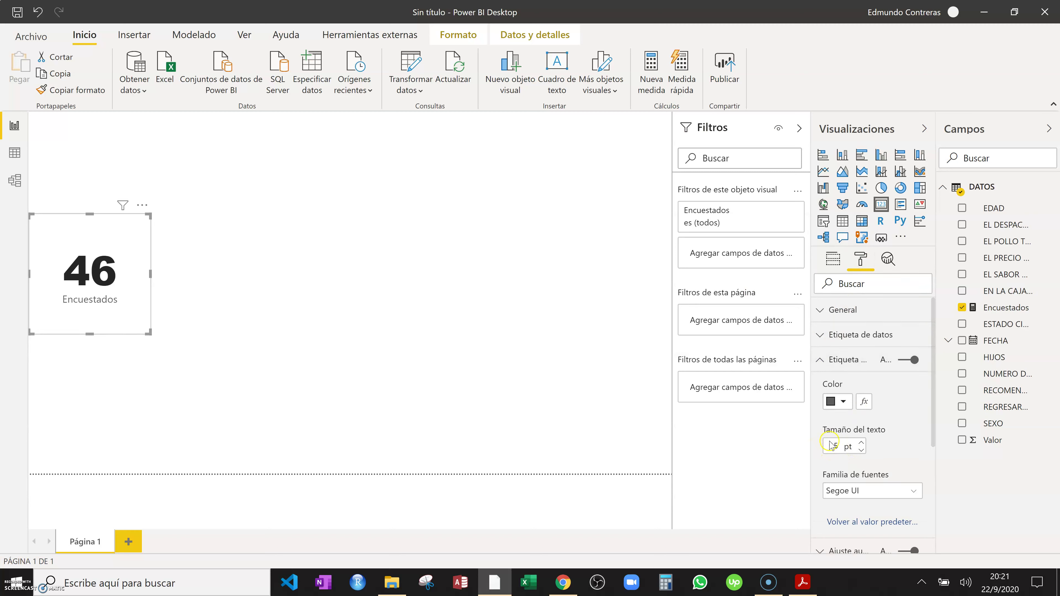
drag(840, 446, 811, 451)
text(20)
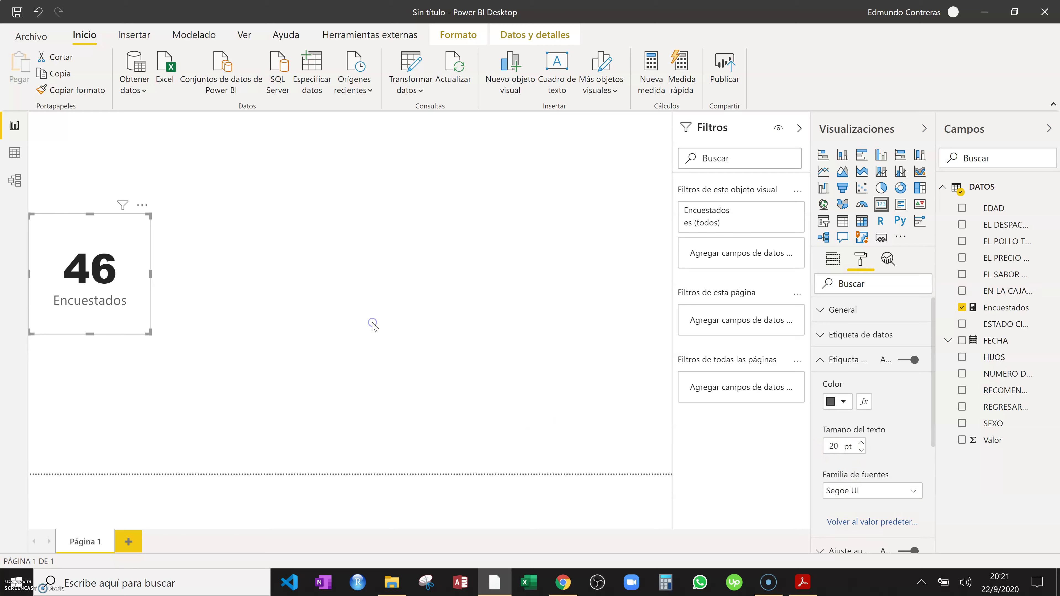
click(373, 325)
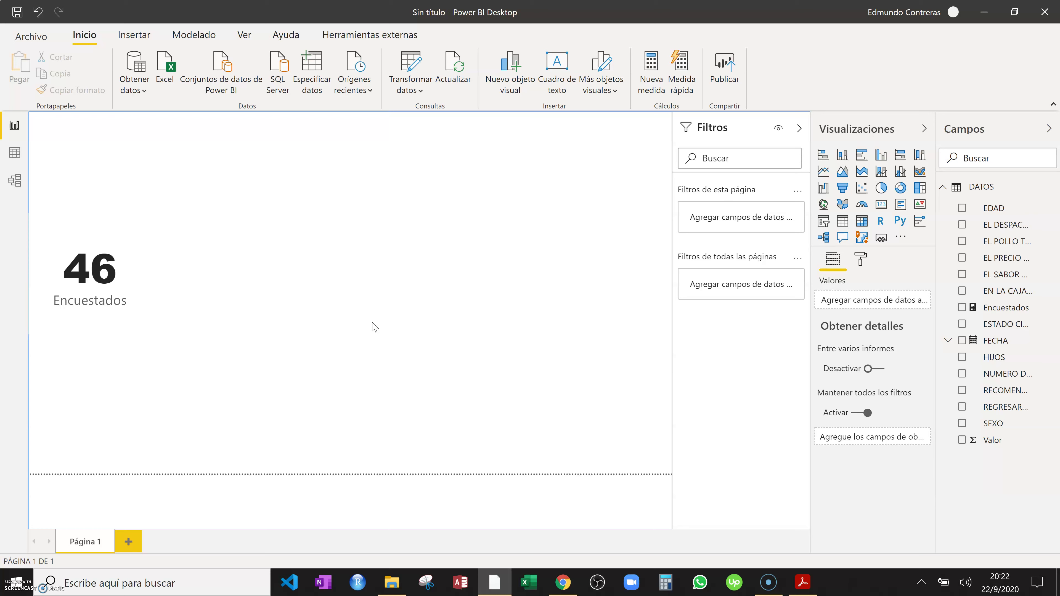
click(255, 384)
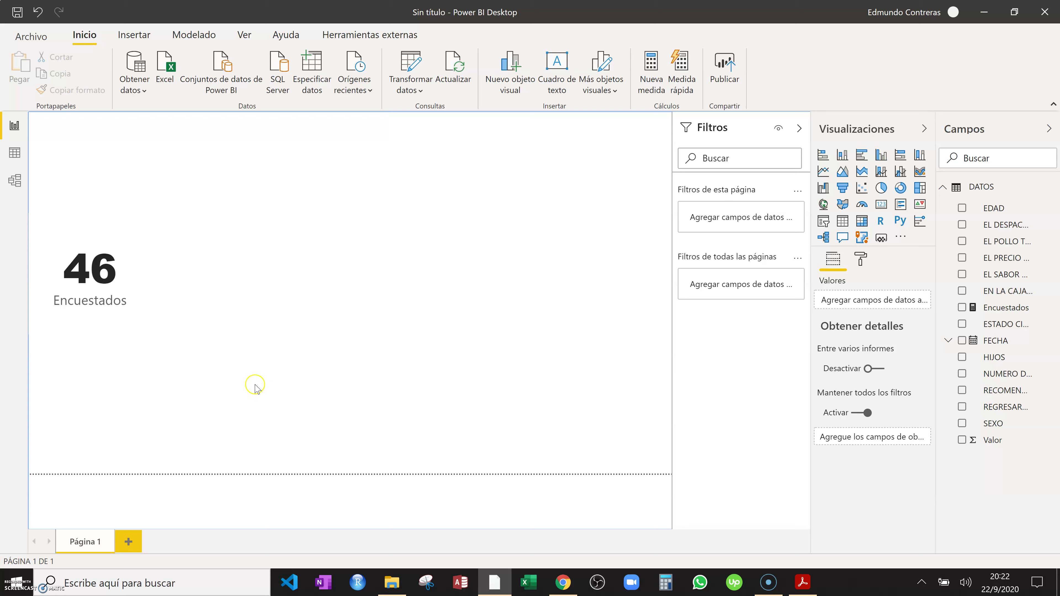
Add a table visual with the SEXO field, place it below the Encuestados card, and reduce its height slightly
click(843, 223)
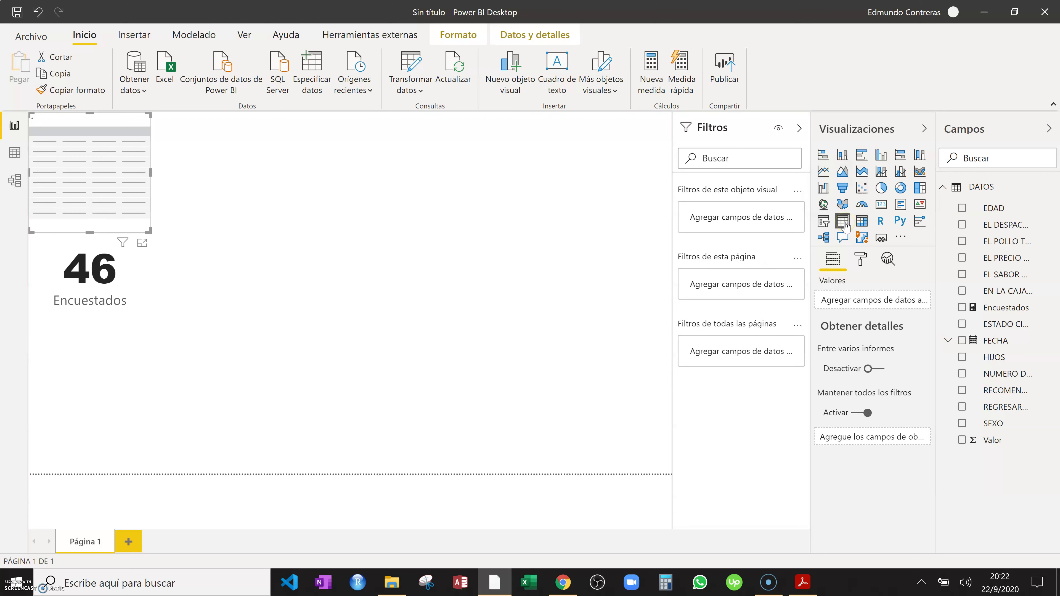
click(962, 424)
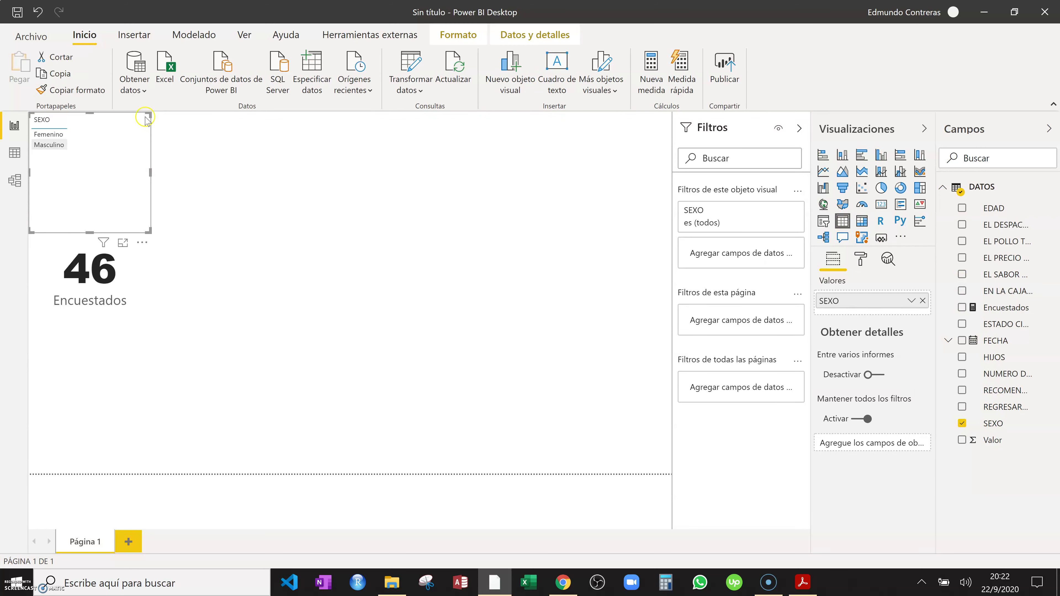
drag(133, 247, 118, 509)
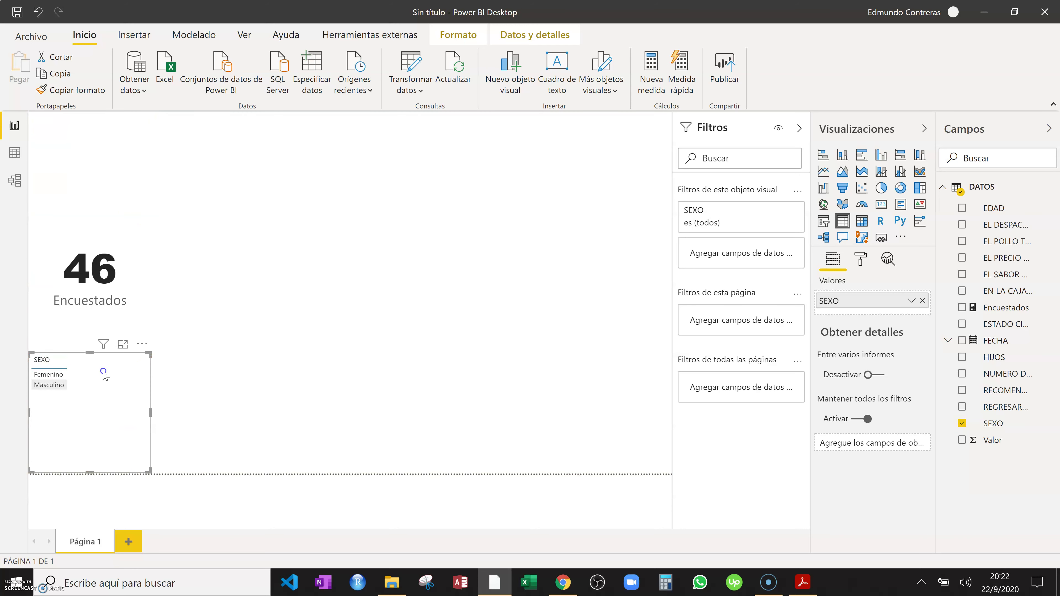
drag(91, 362, 91, 382)
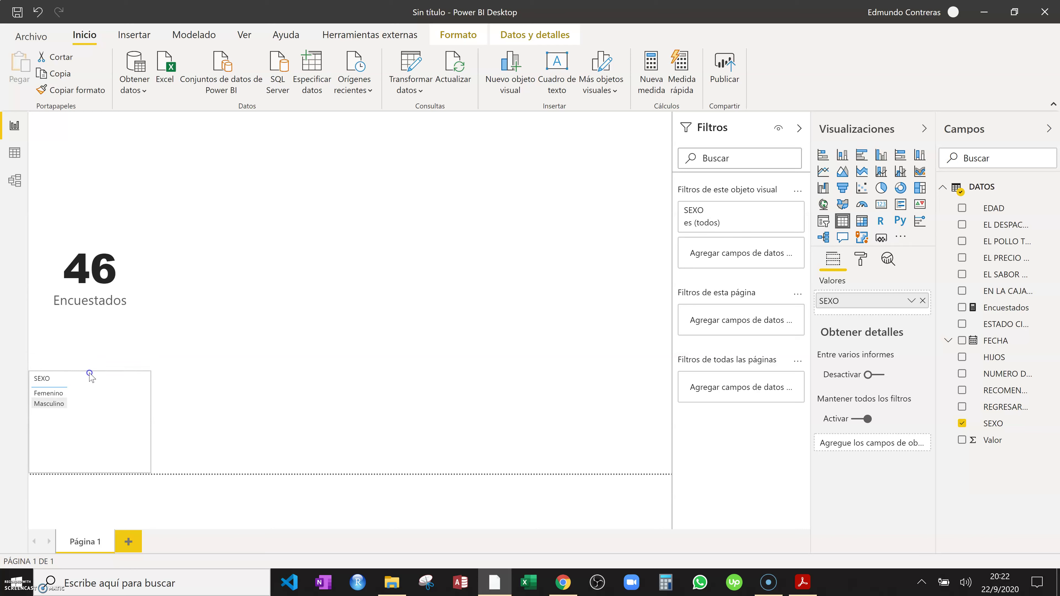
click(256, 408)
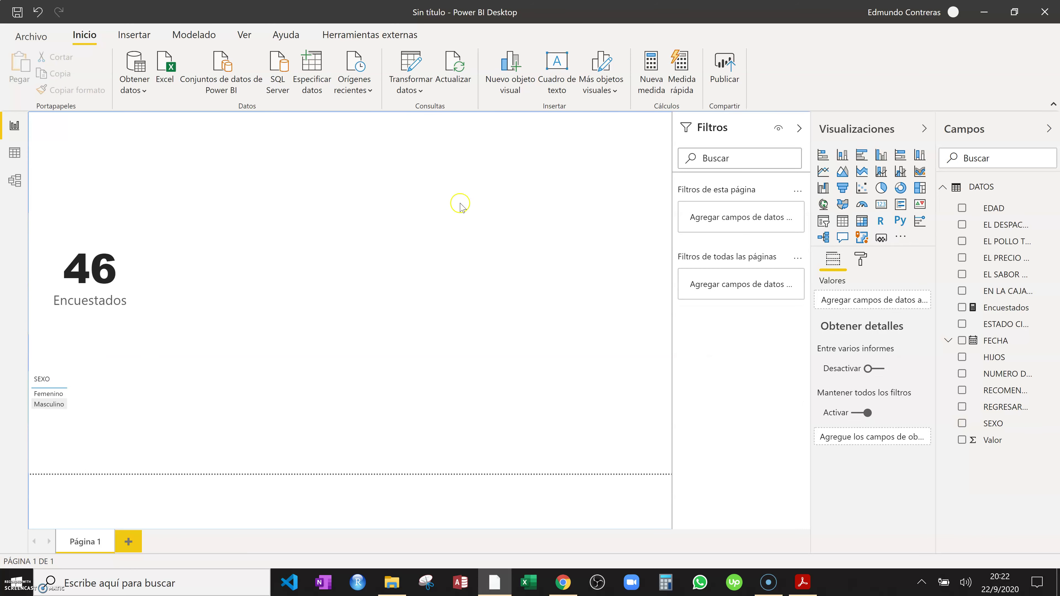
Create a new measure named Femenino% and begin its formula with CALCULATE on the [Encuestados] measure
click(651, 88)
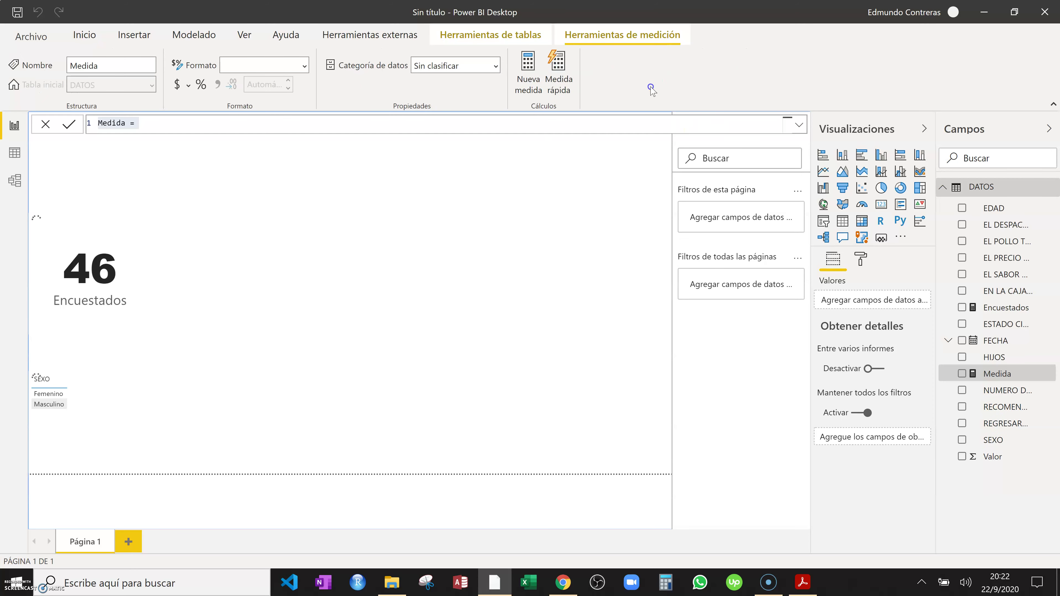
text(Feme)
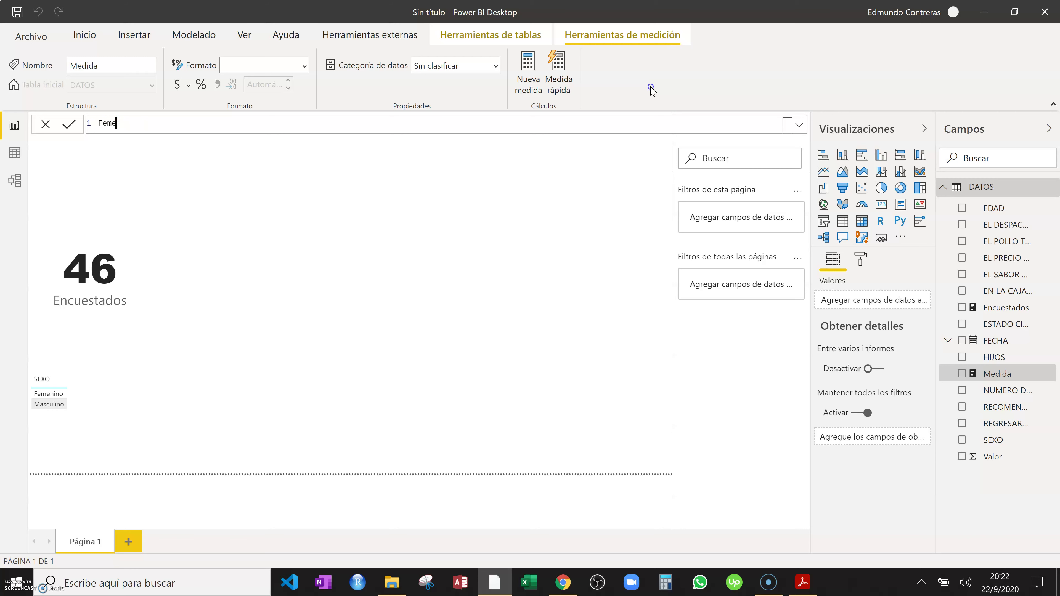
text(nino% = ca)
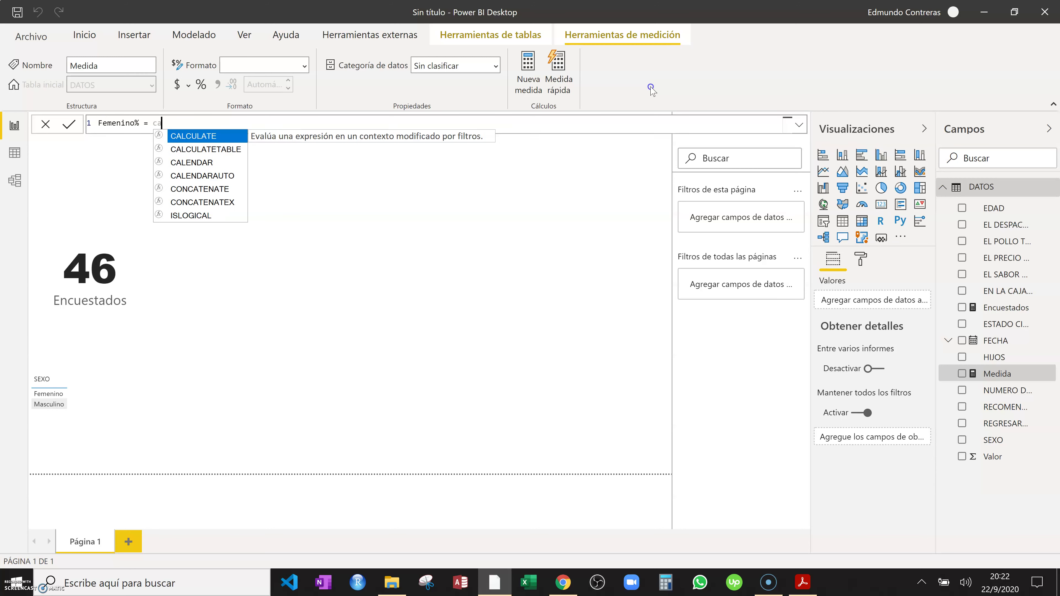
key(Tab)
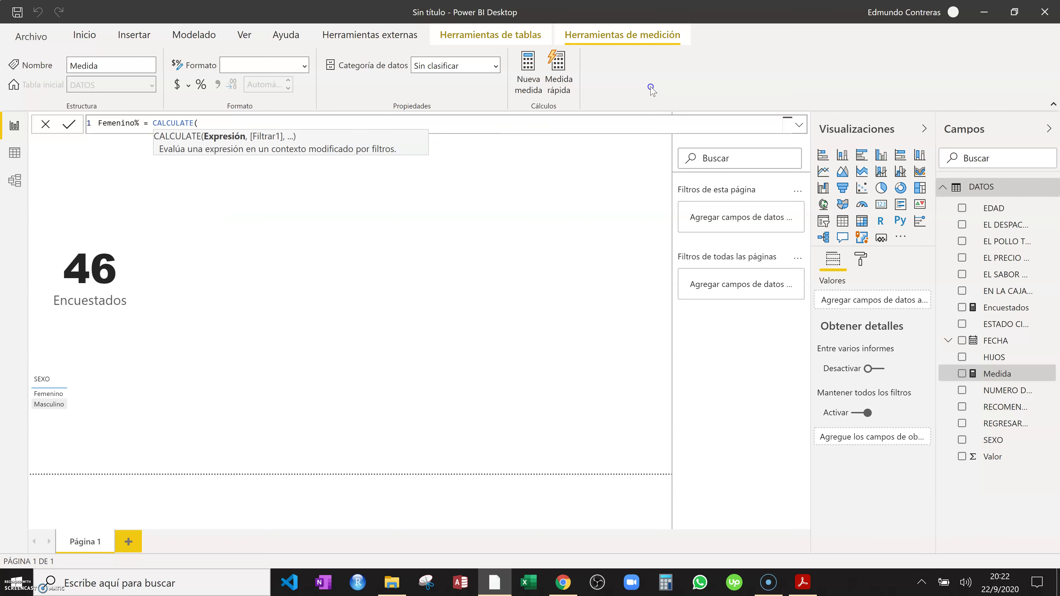
text(encu)
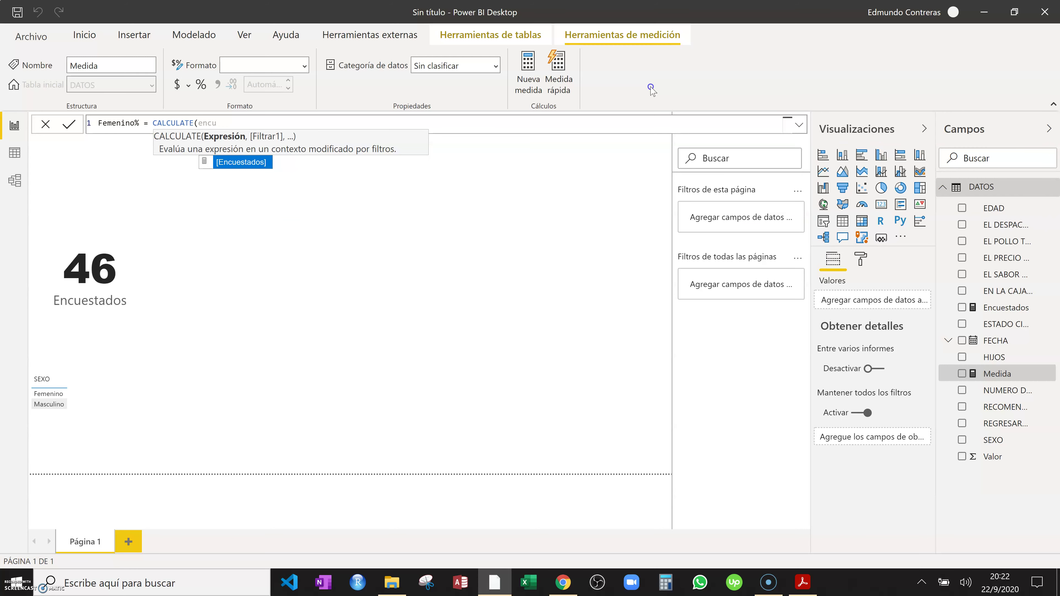
key(Tab)
Add the filter DATOS[SEXO]="Femenino" to the CALCULATE function and close its parenthesis
text(,datos)
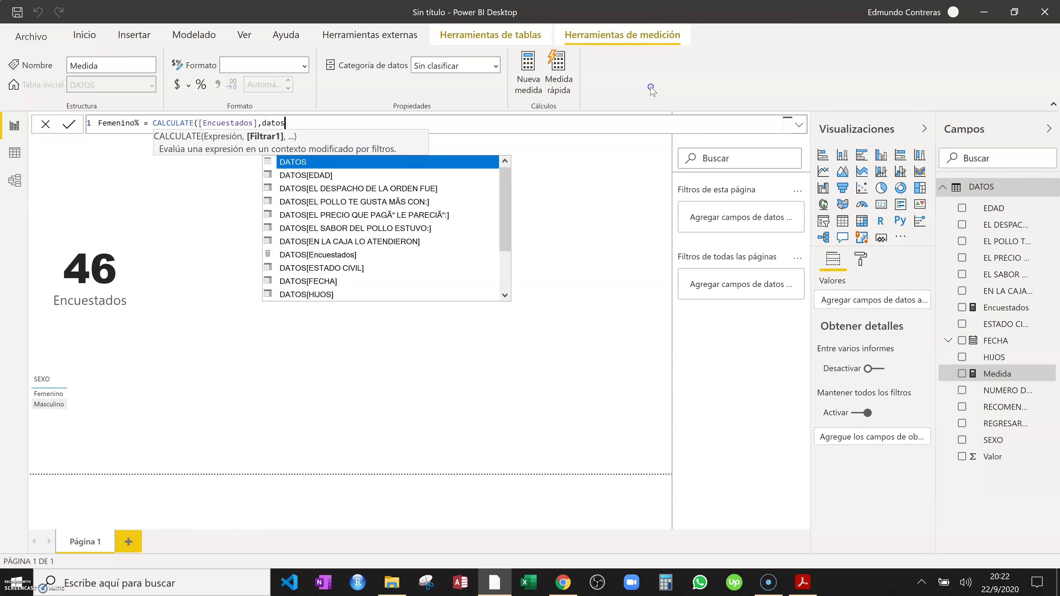
drag(506, 241, 505, 275)
click(413, 281)
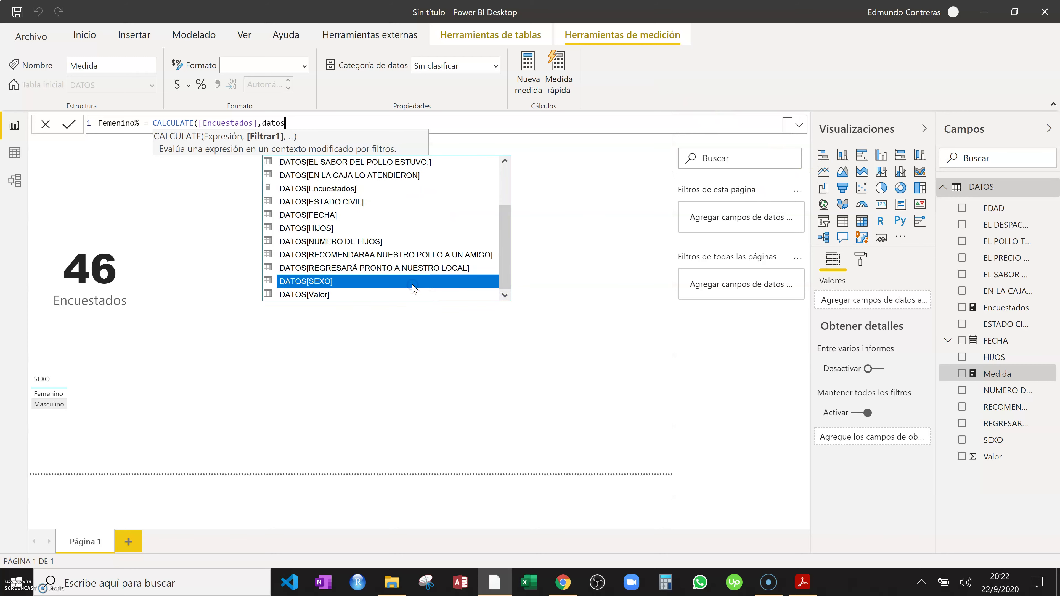
click(412, 282)
text(="Femenino)
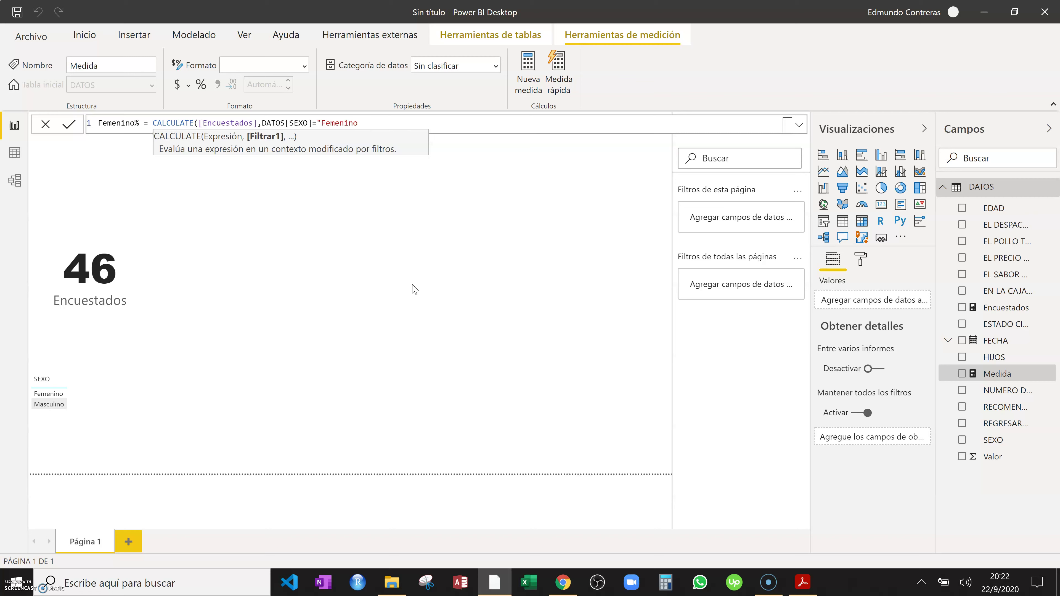
text("))
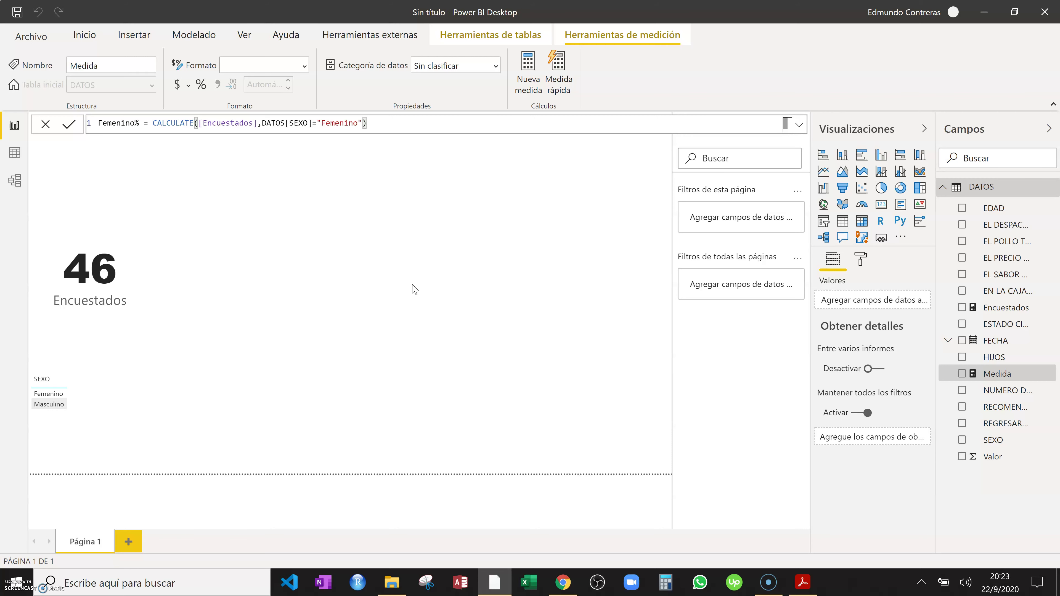
Divide the CALCULATE result by [Encuestados] and commit the Femenino% measure
text(/encue)
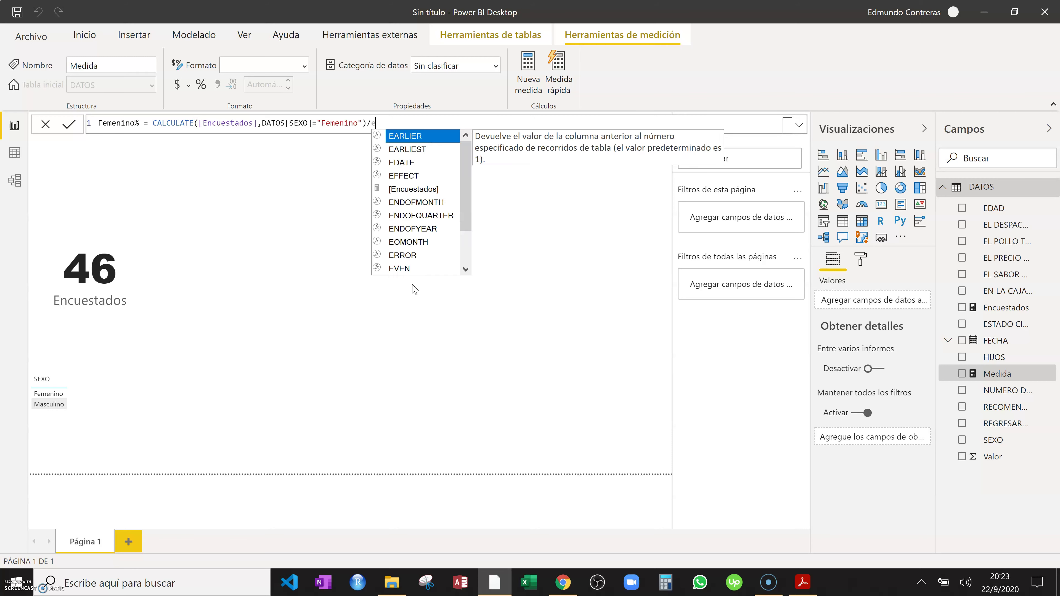
key(Tab)
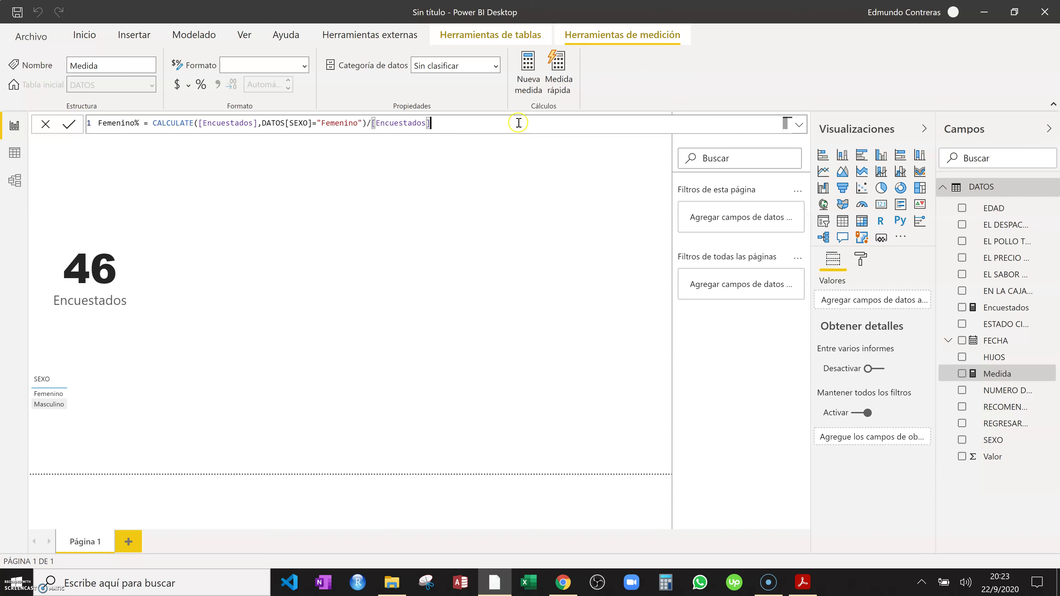
scroll(518, 123, up, 2)
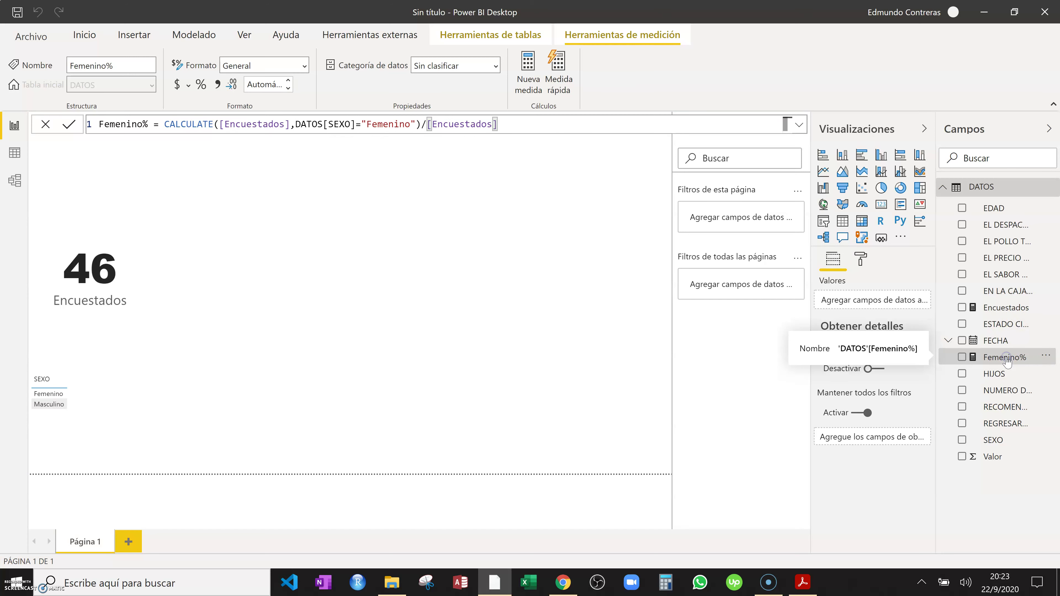
Format the Femenino% measure as a percentage with 1 decimal place
click(211, 89)
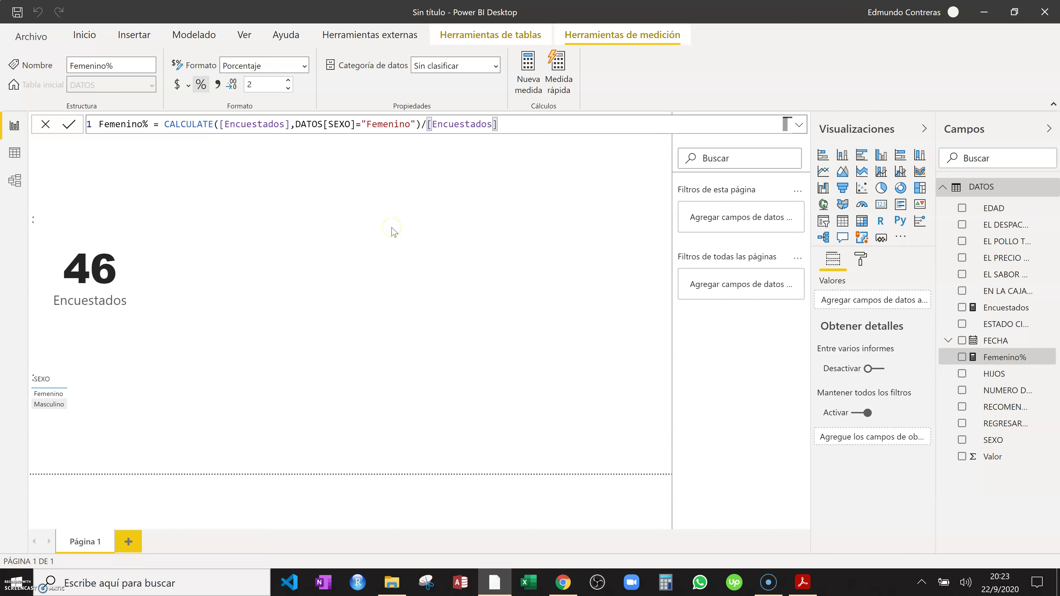
click(287, 88)
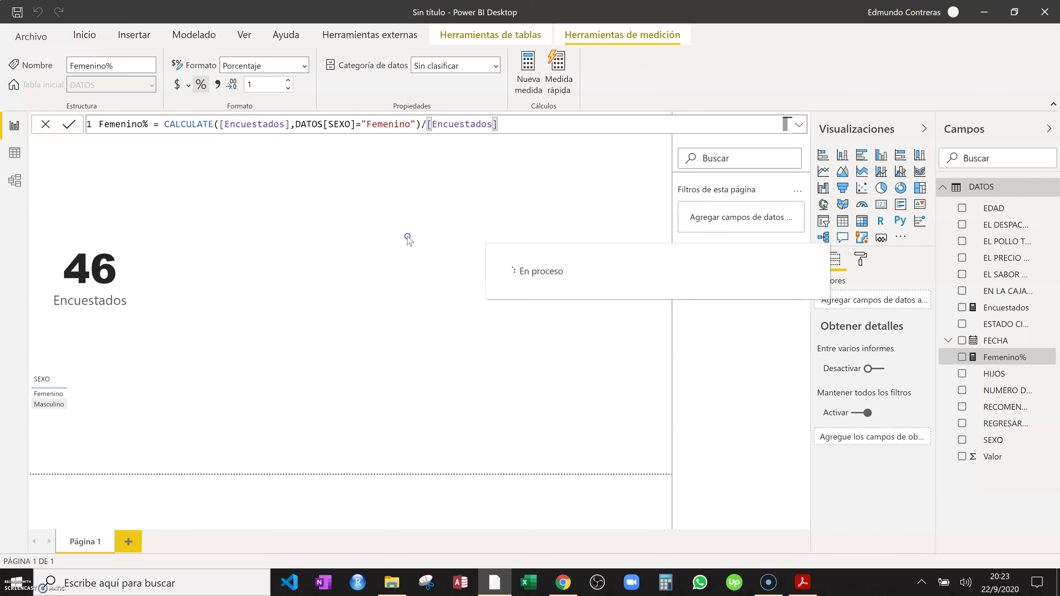
click(398, 218)
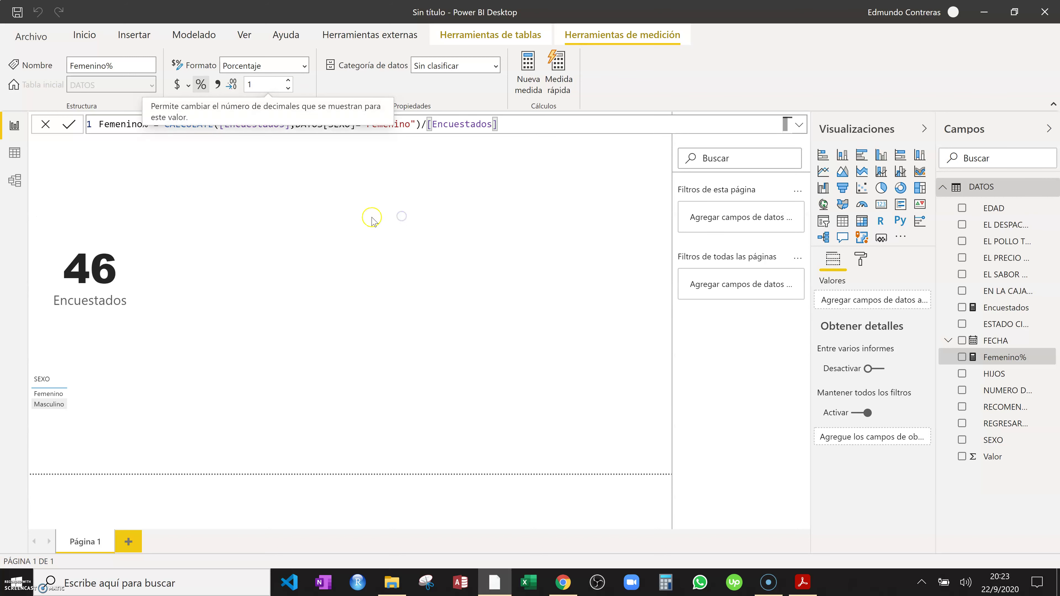
Duplicate the Encuestados card and place the copy to the upper right of the original
click(134, 287)
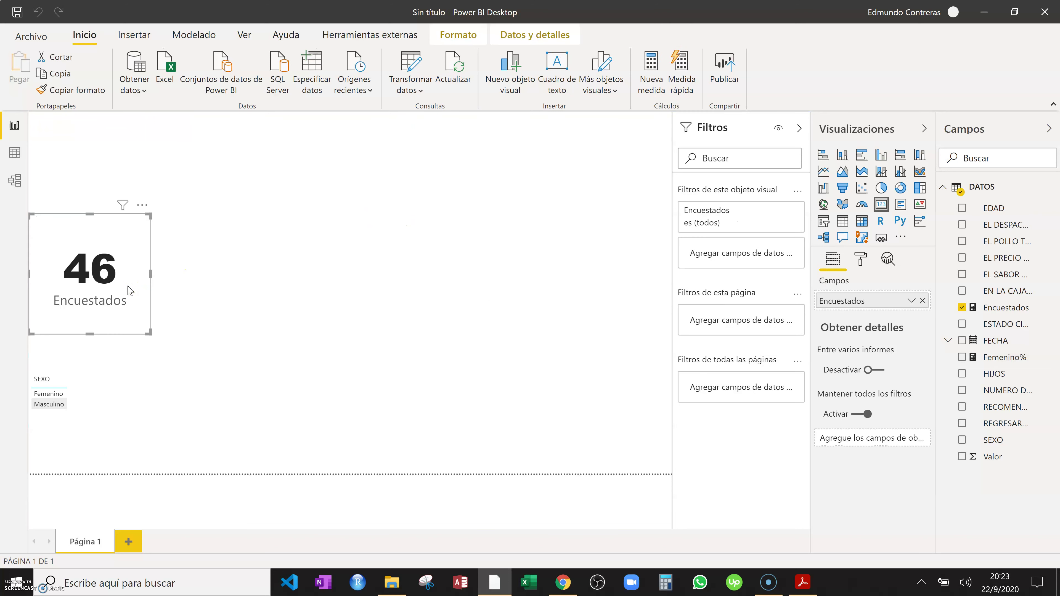
key(ctrl+c)
key(ctrl+v)
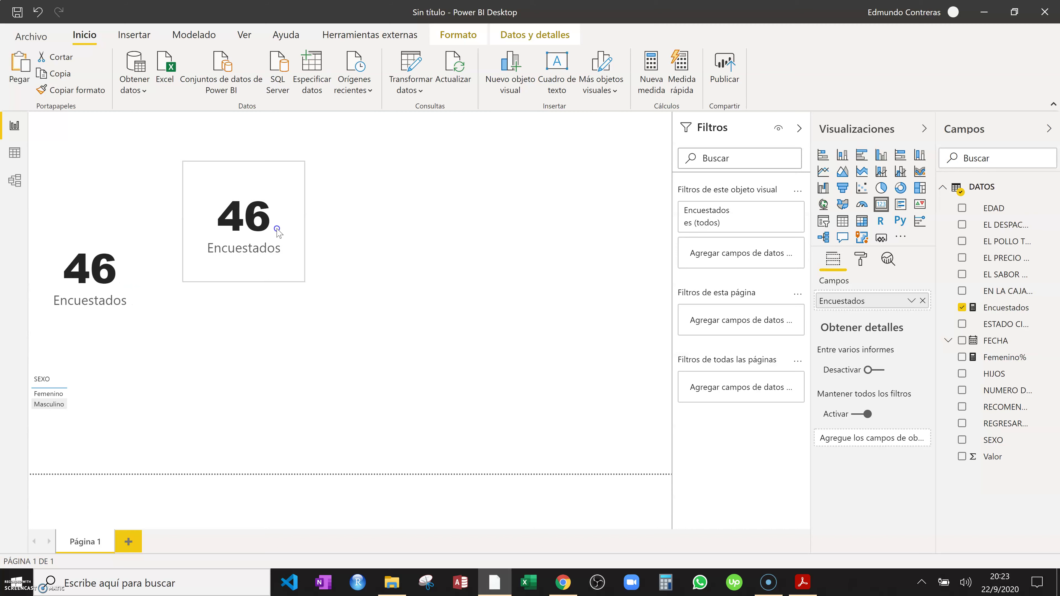
drag(278, 230, 286, 230)
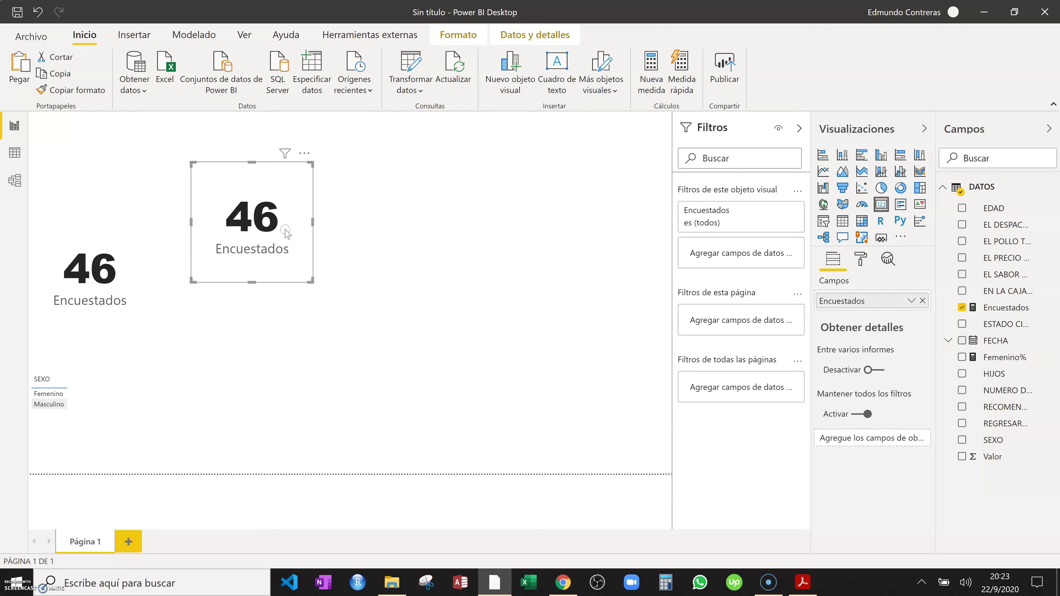
Replace the Encuestados measure in the copied card with the Femenino% measure
click(963, 314)
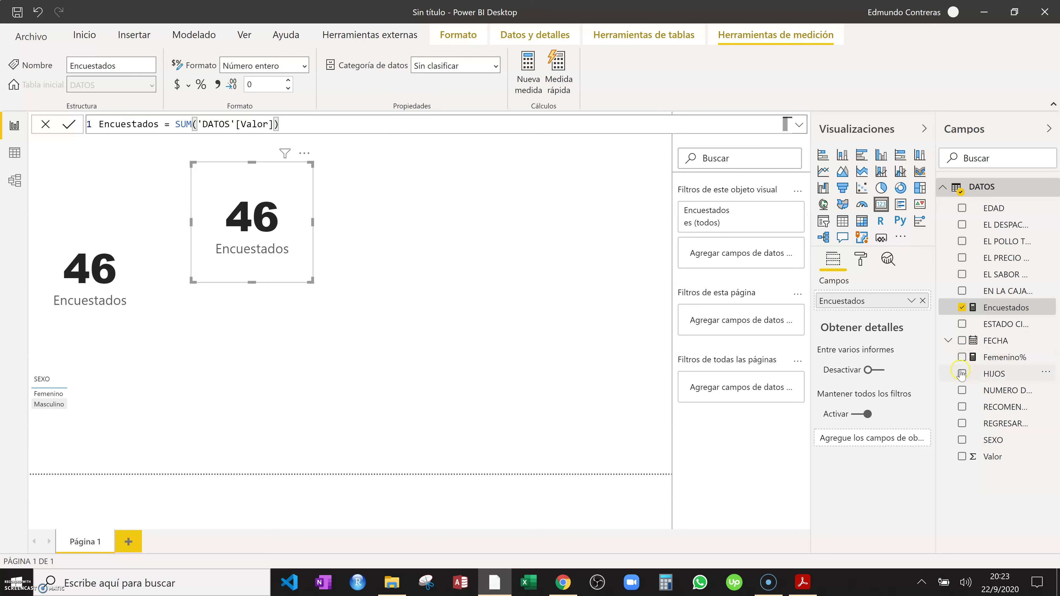
click(963, 357)
click(962, 308)
click(962, 358)
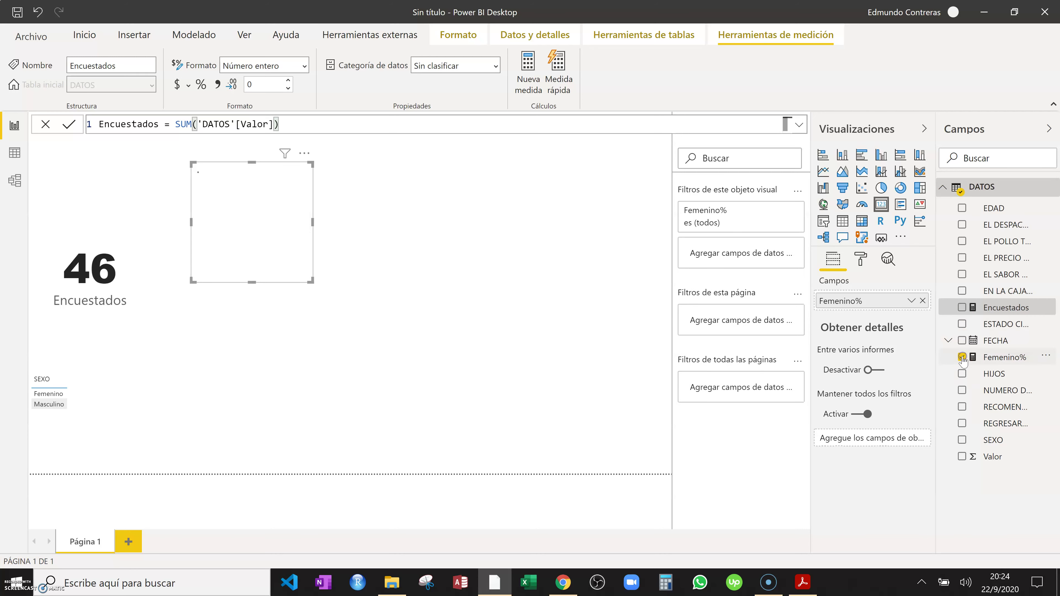
click(820, 336)
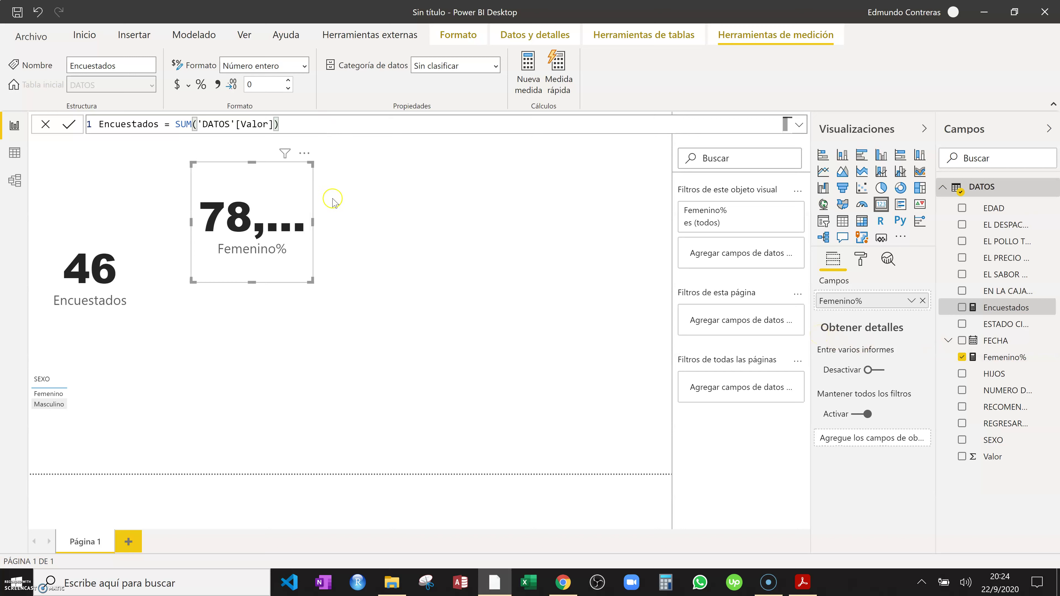
Set the Femenino% measure's number of decimal places to 0
click(1006, 358)
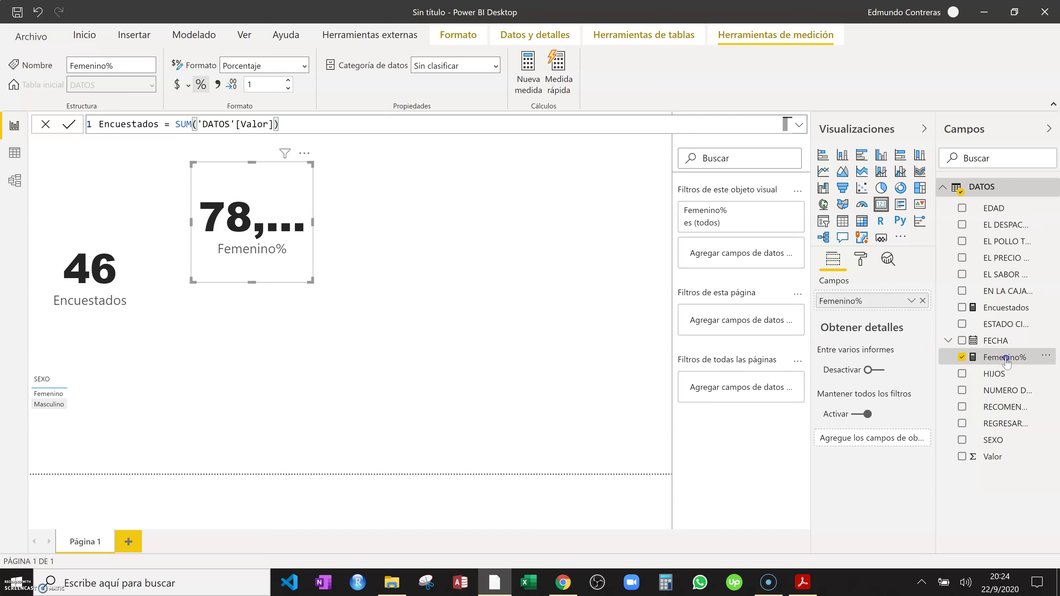
click(289, 88)
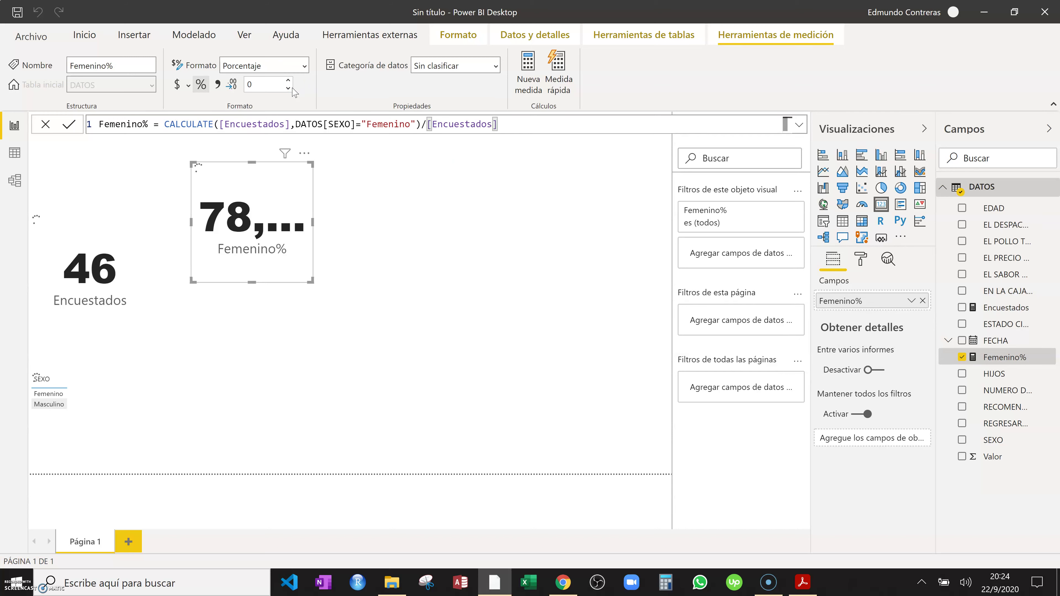
Set the data label text size of the Femenino% card to 50 pt
click(861, 260)
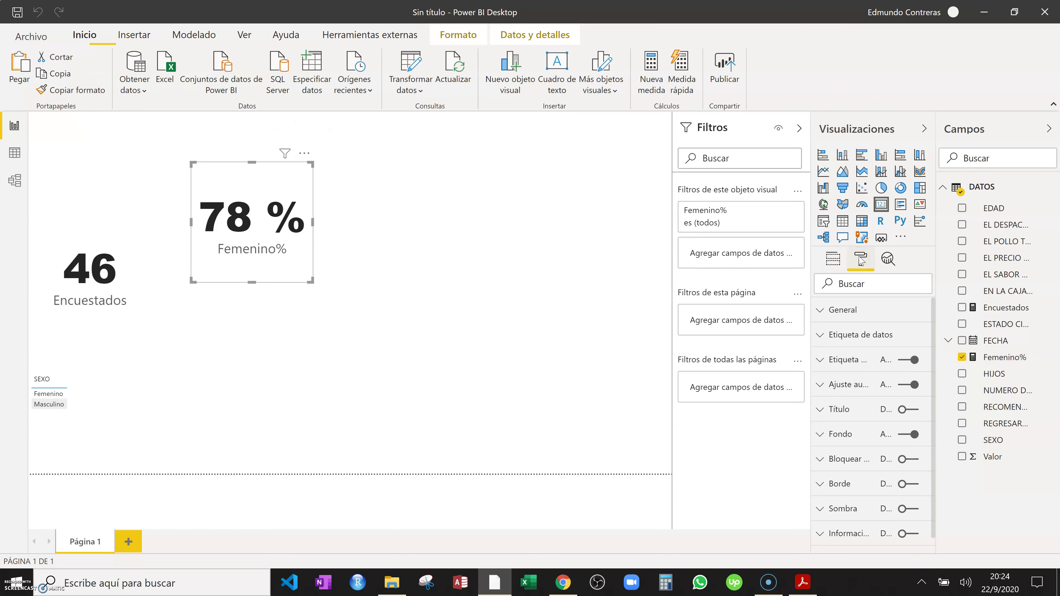
click(825, 337)
drag(843, 509, 823, 509)
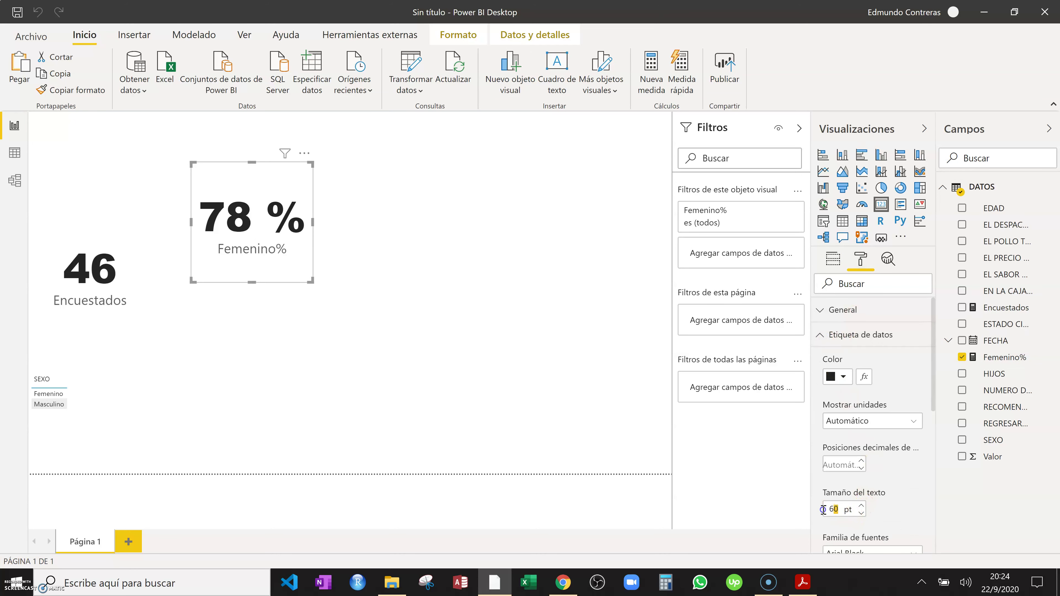
text(50)
key(Return)
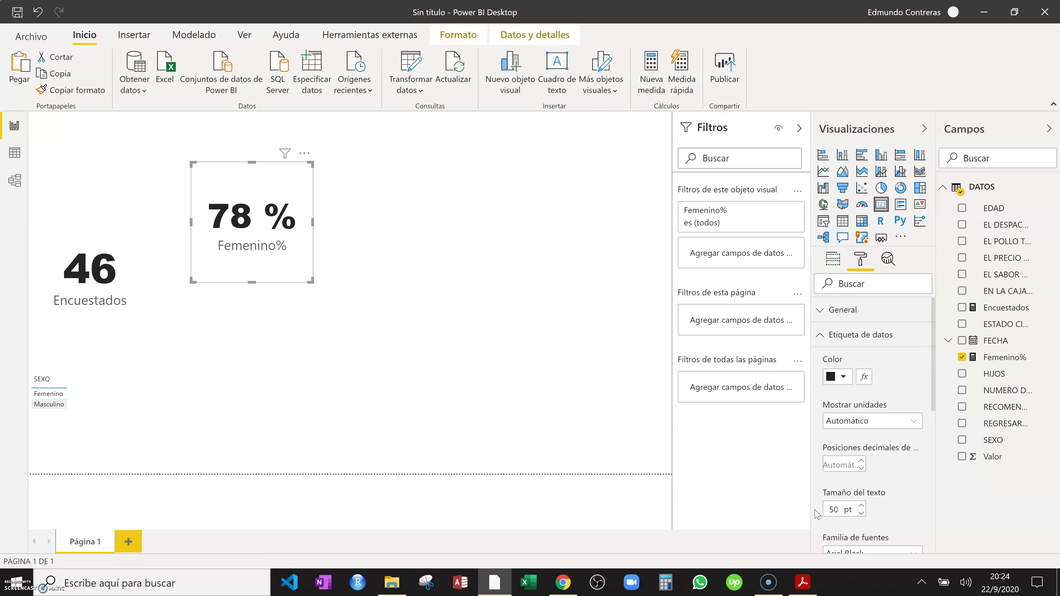
Set the Femenino% measure's number of decimal places to 1
click(1005, 360)
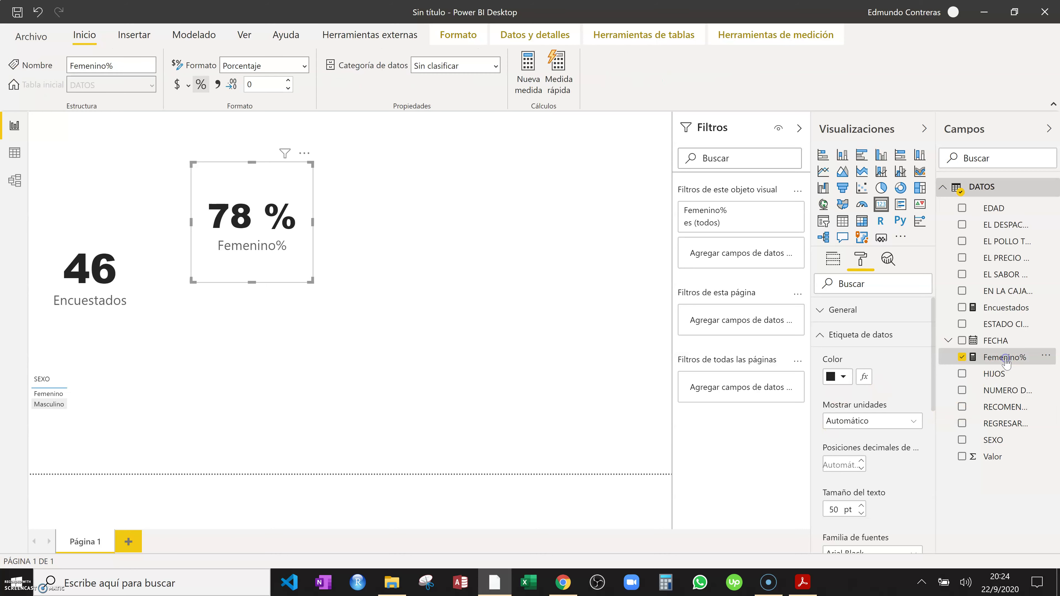
click(287, 79)
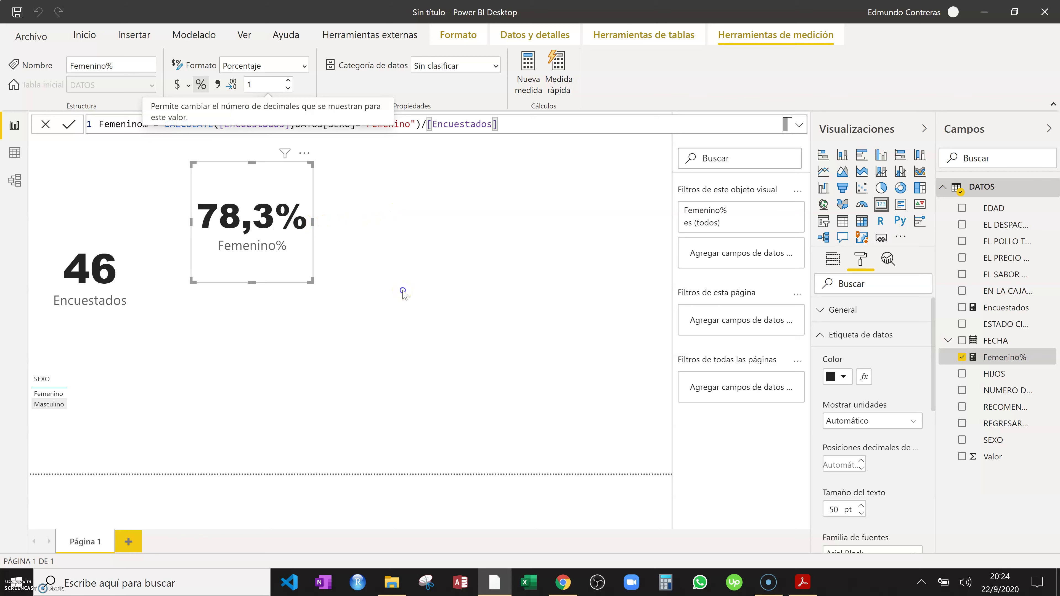
click(403, 293)
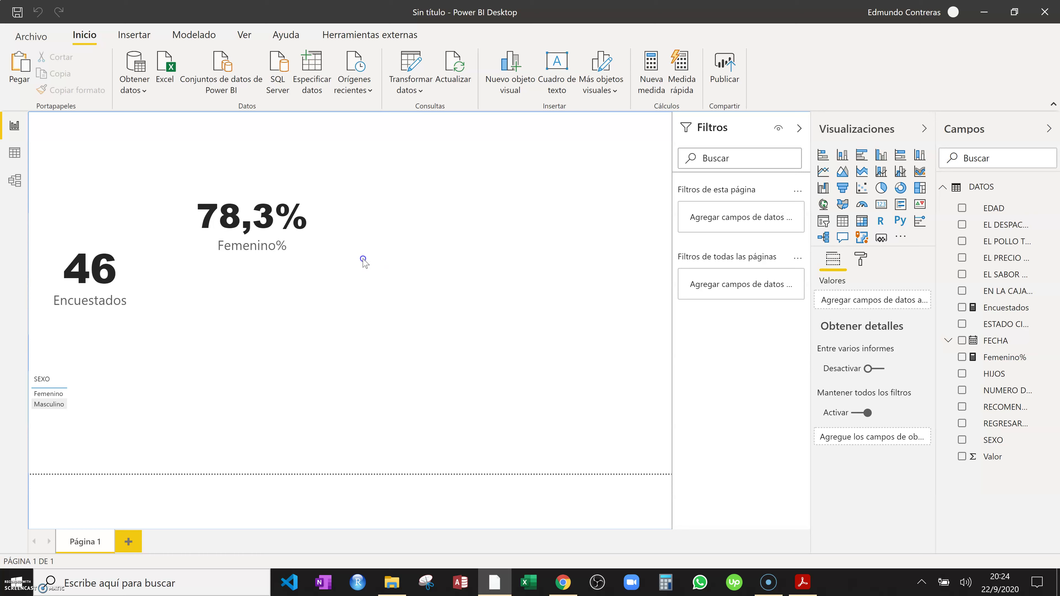
Create a new measure named Masculino% and begin its formula with CALCULATE on the [Encuestados] measure
click(642, 91)
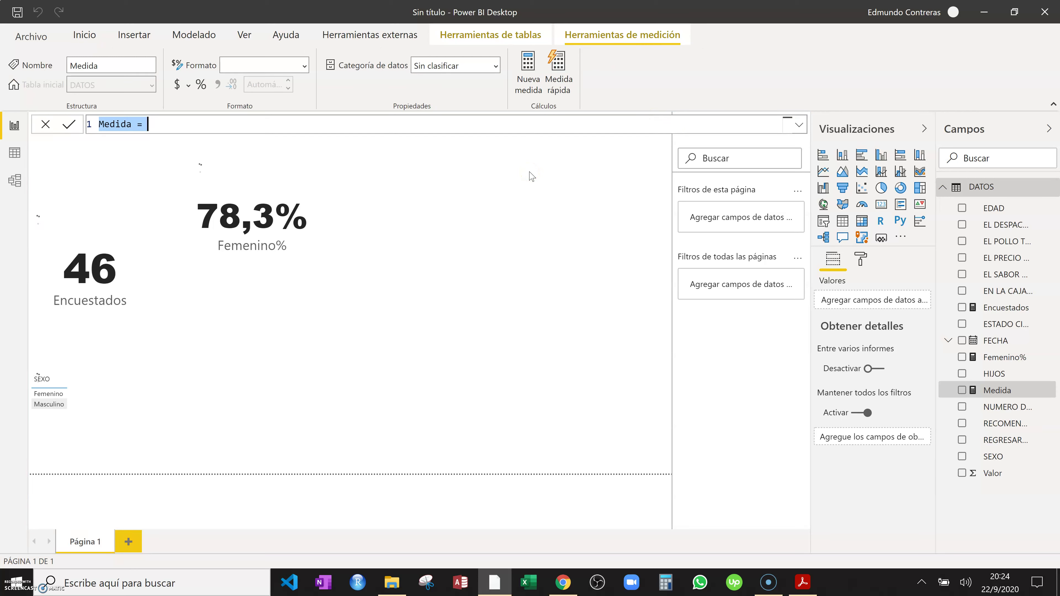
key(ctrl+v)
text(% = cal)
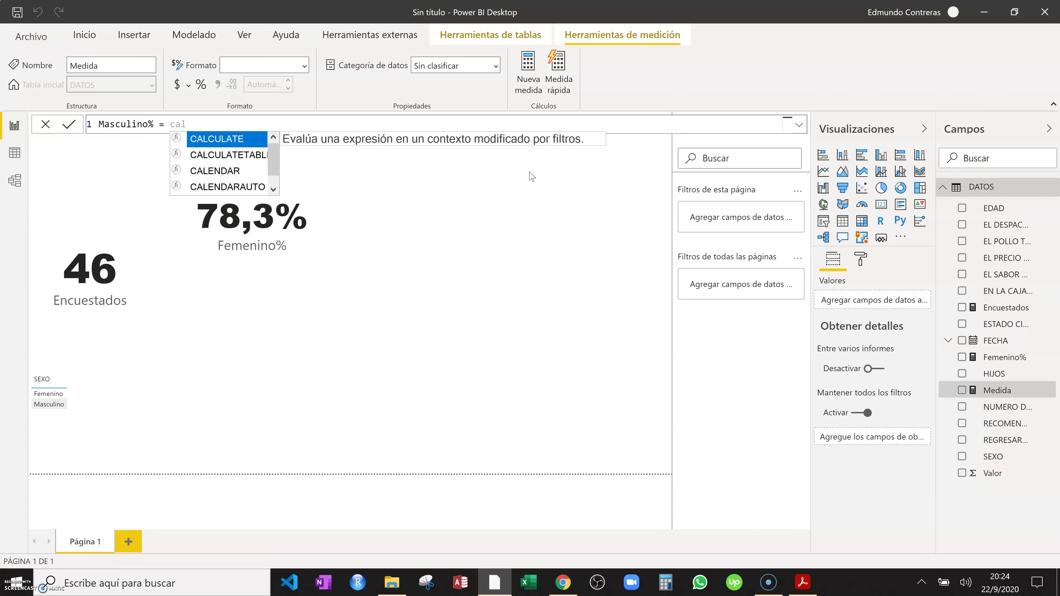
key(Tab)
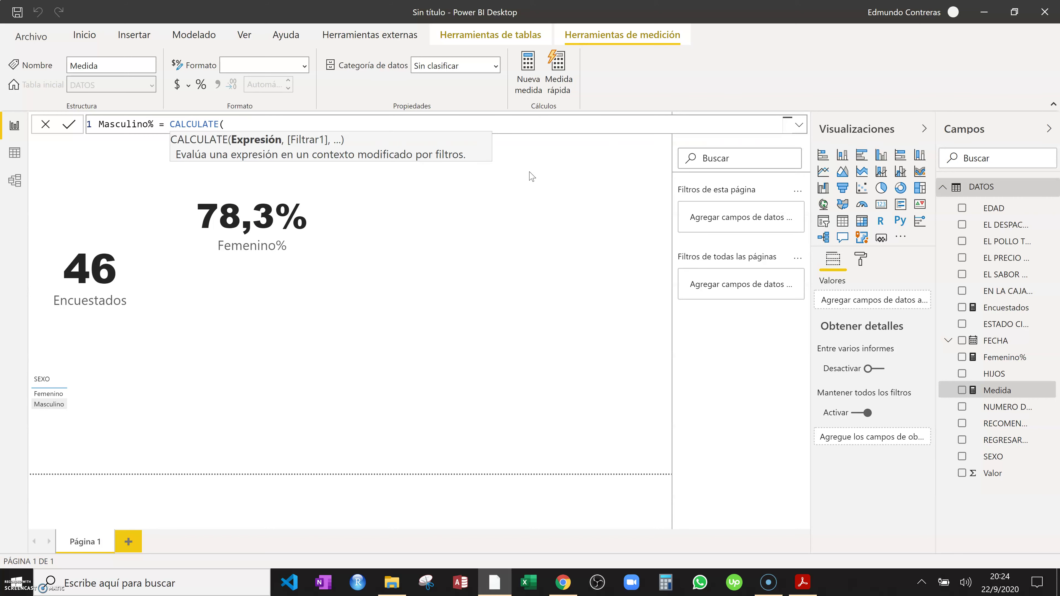
text(enc)
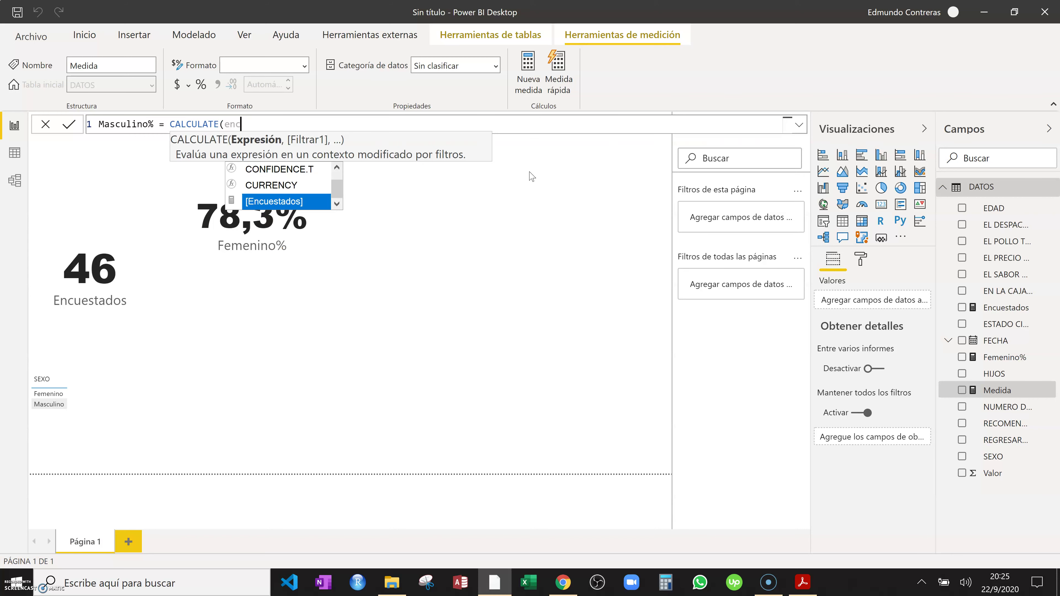
key(Tab)
text(,)
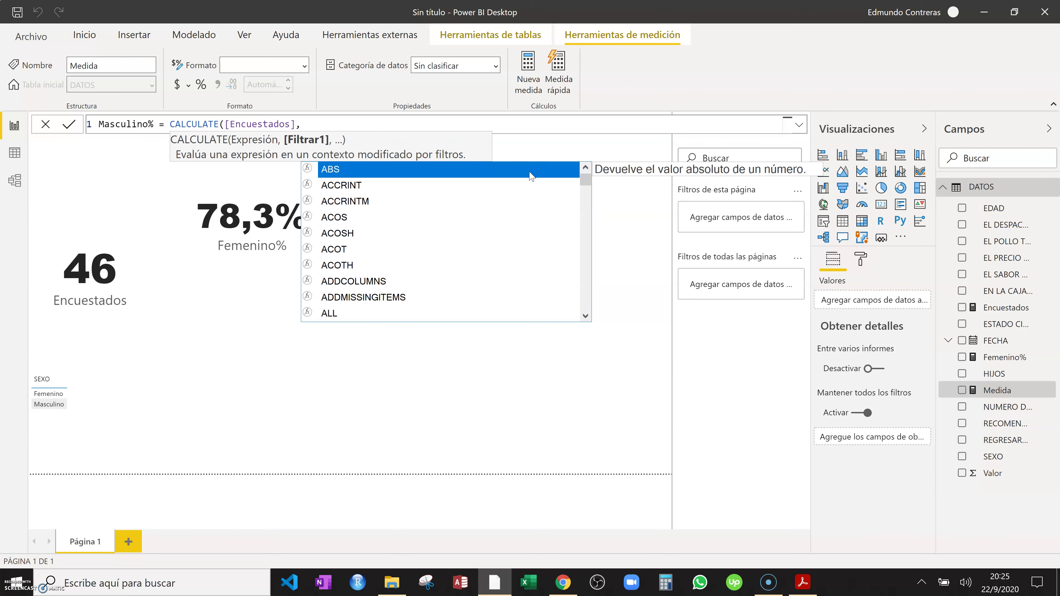
Complete the Masculino% formula with the filter DATOS[SEXO]="Masculino" and divide the result by [Encuestados]
text(datos)
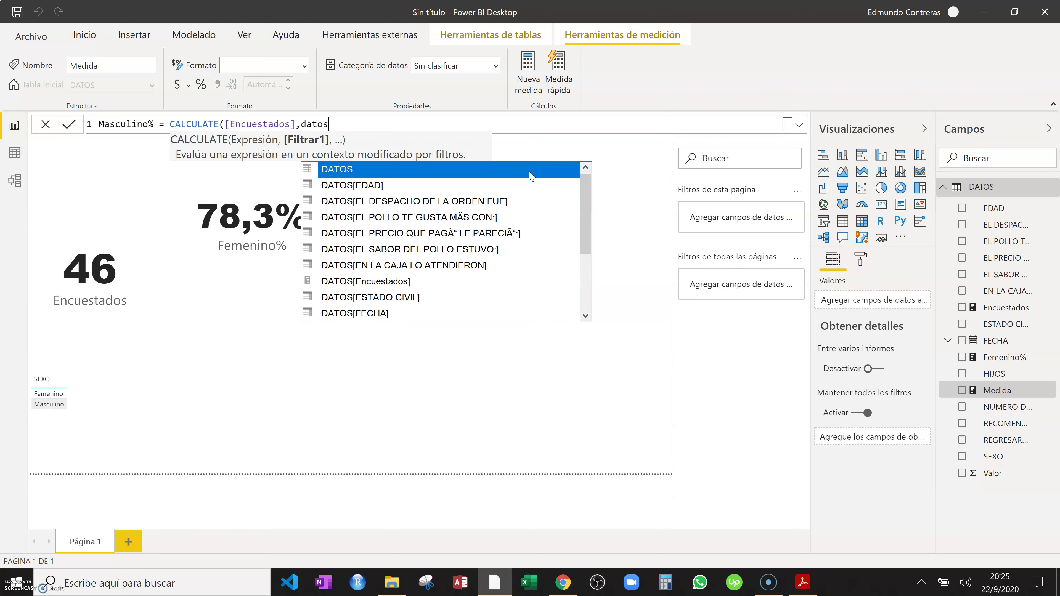
drag(585, 214, 594, 290)
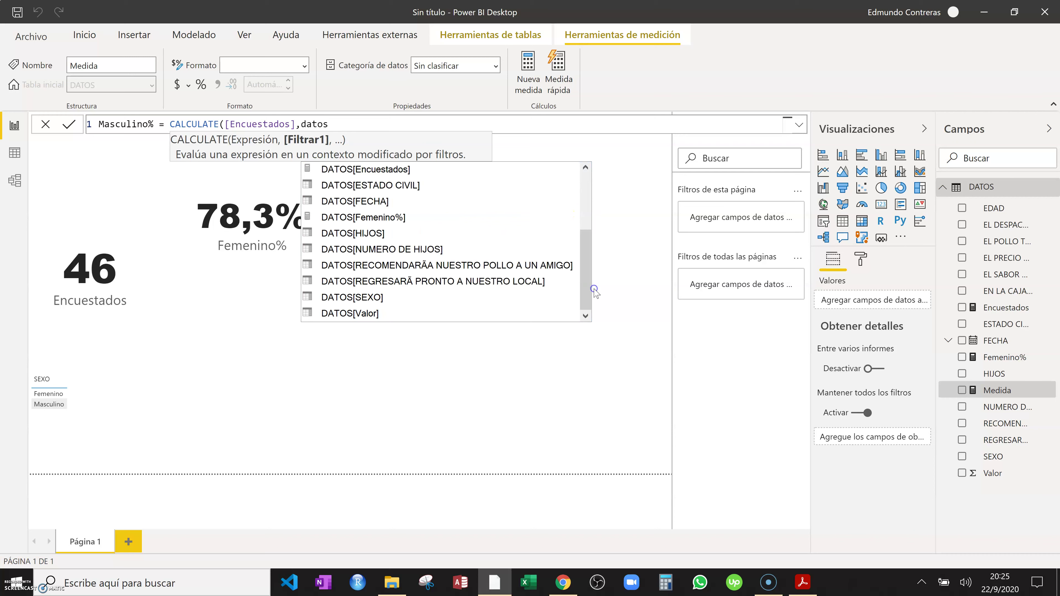
double_click(451, 297)
text(=)
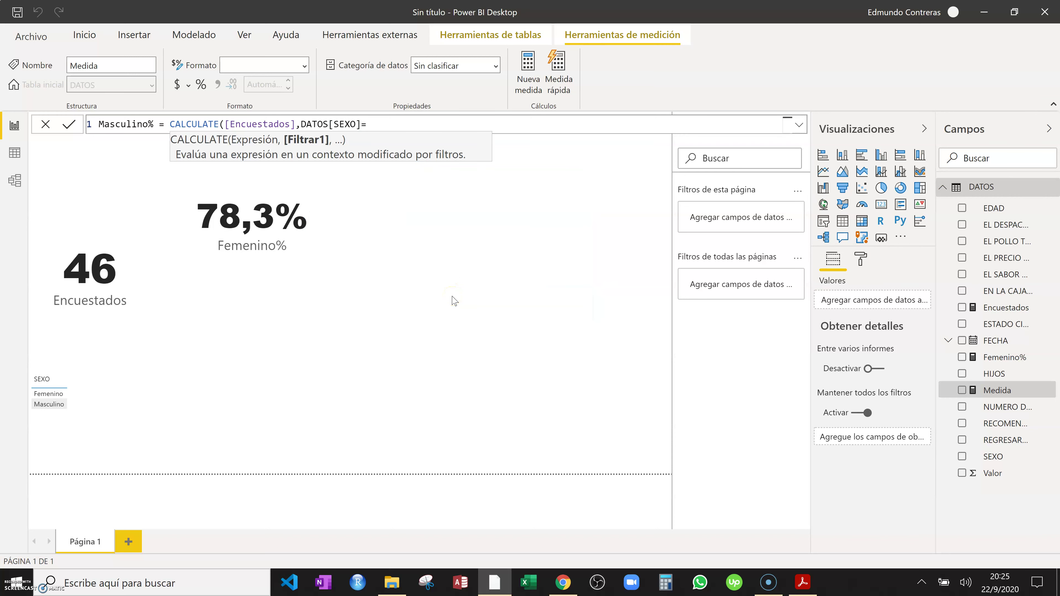
text("Masculino"))
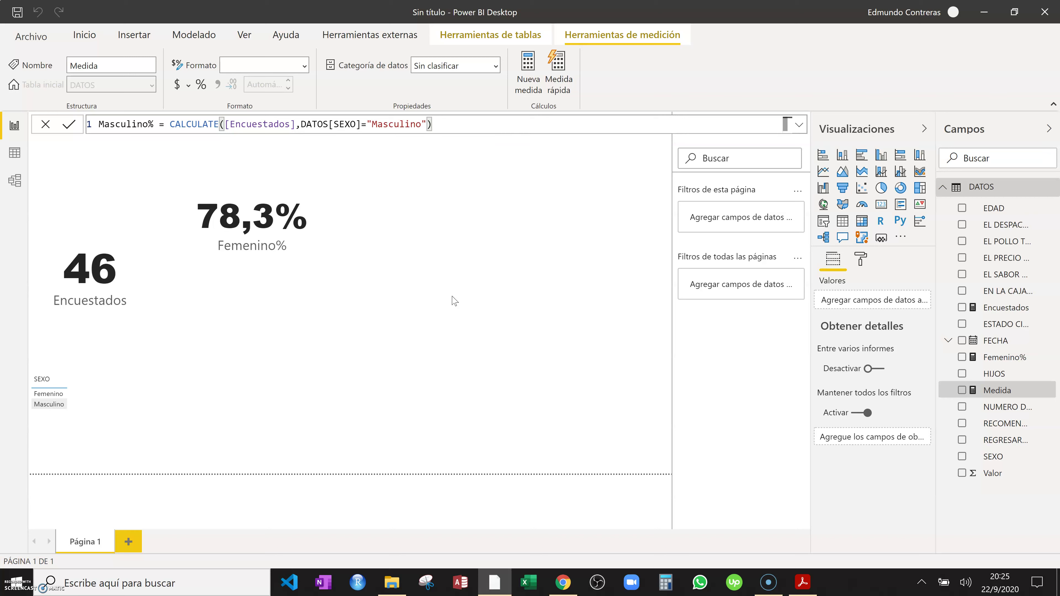
text(/encuest)
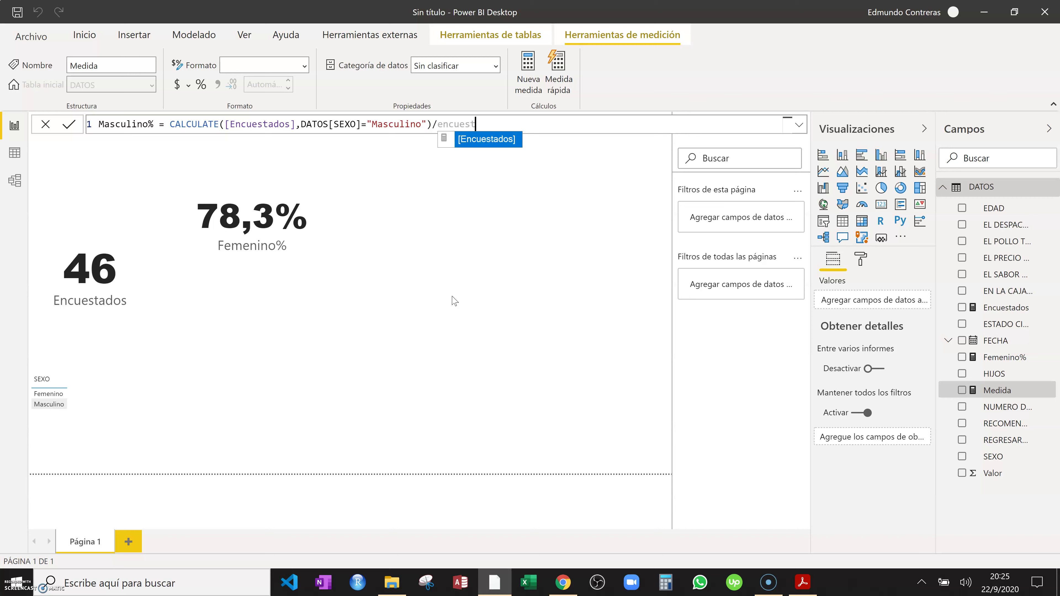
key(Tab)
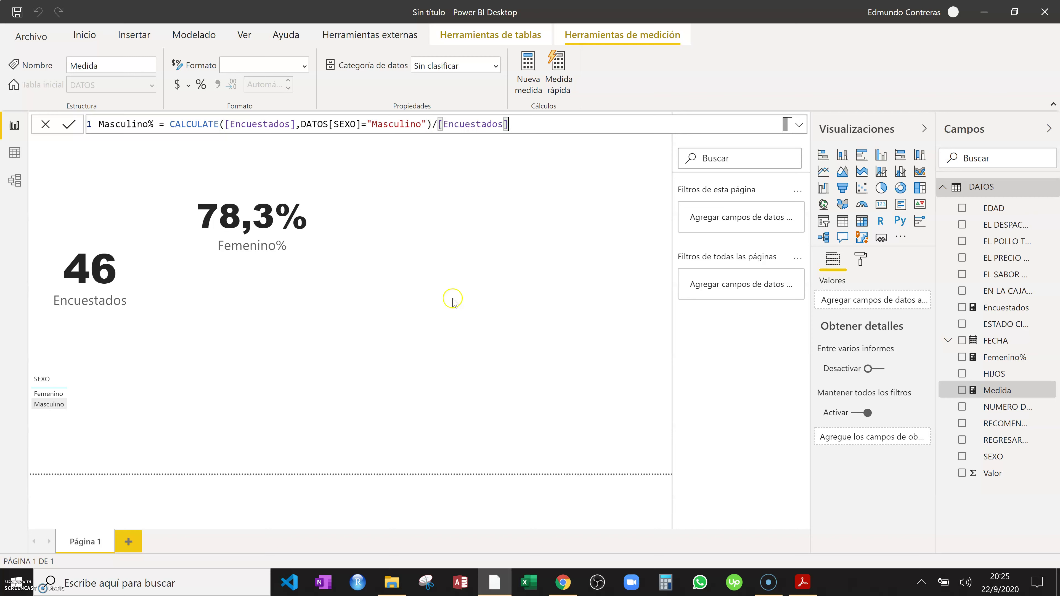
Commit the Masculino% measure and set its number of decimal places to 1
click(203, 87)
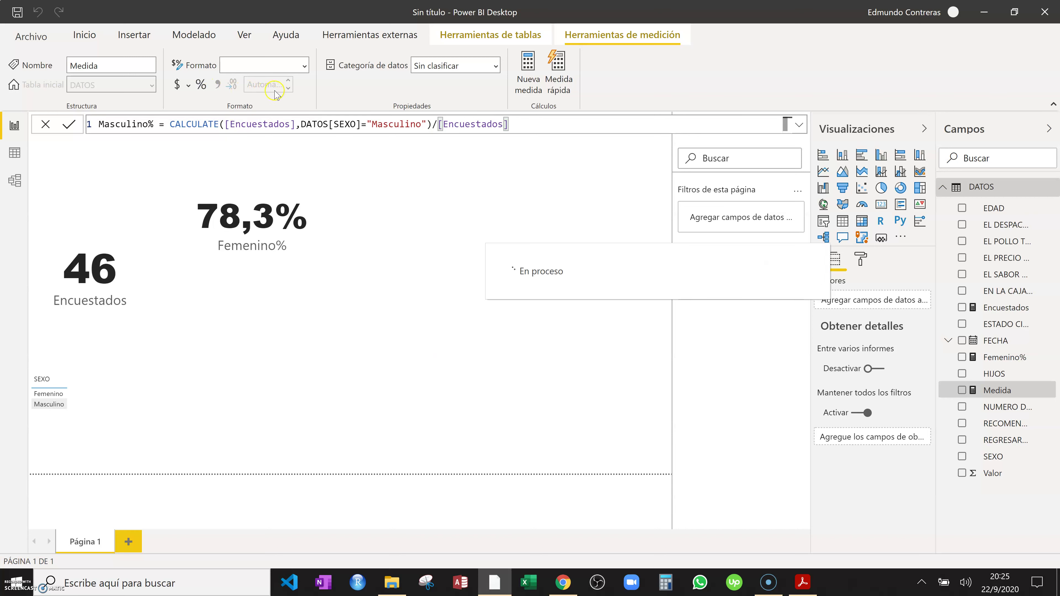
click(288, 88)
click(278, 85)
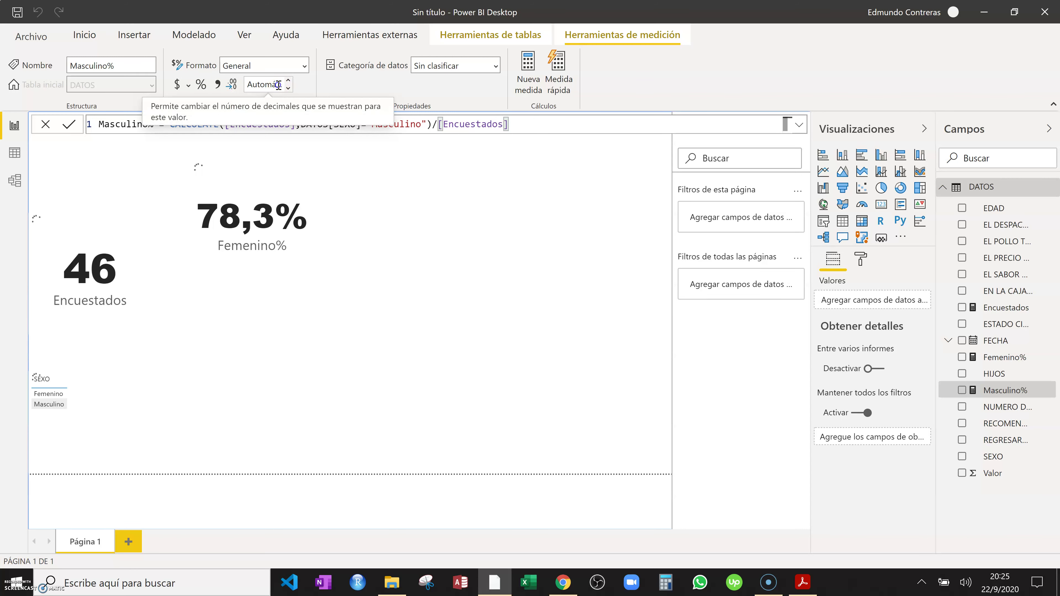
click(289, 88)
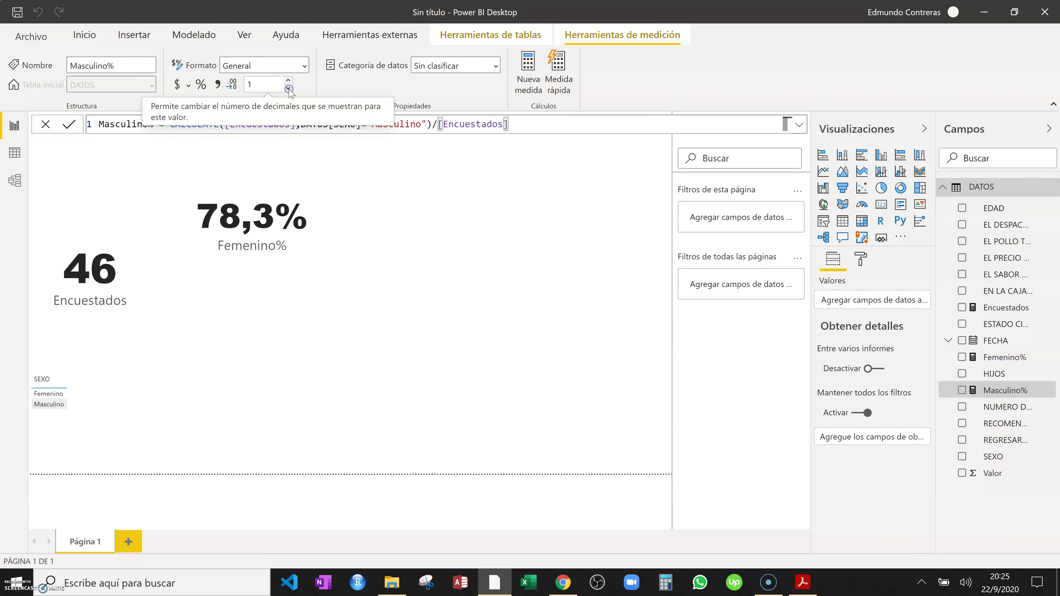
click(422, 200)
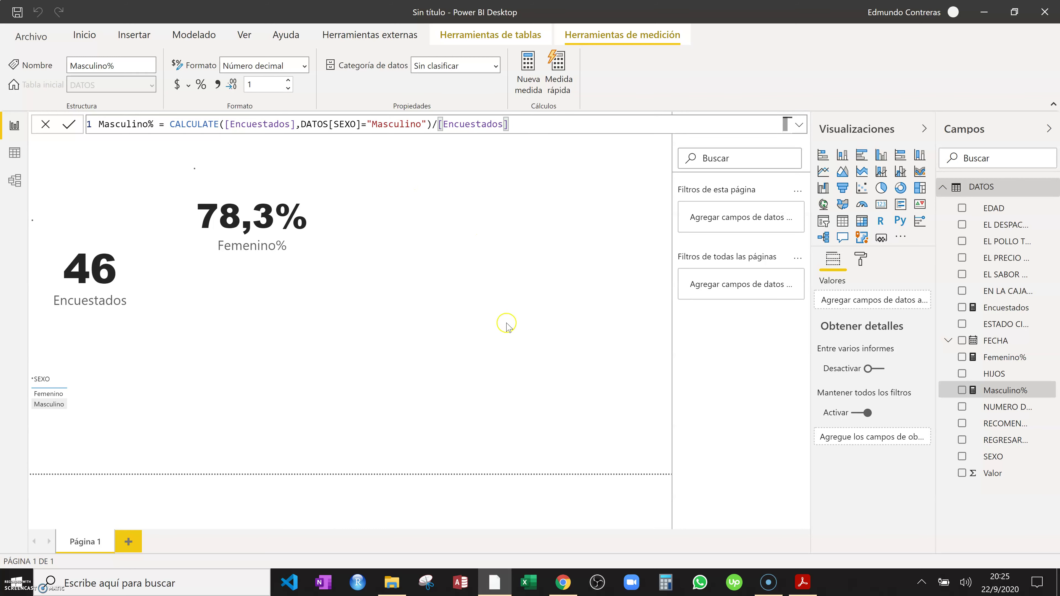
click(480, 355)
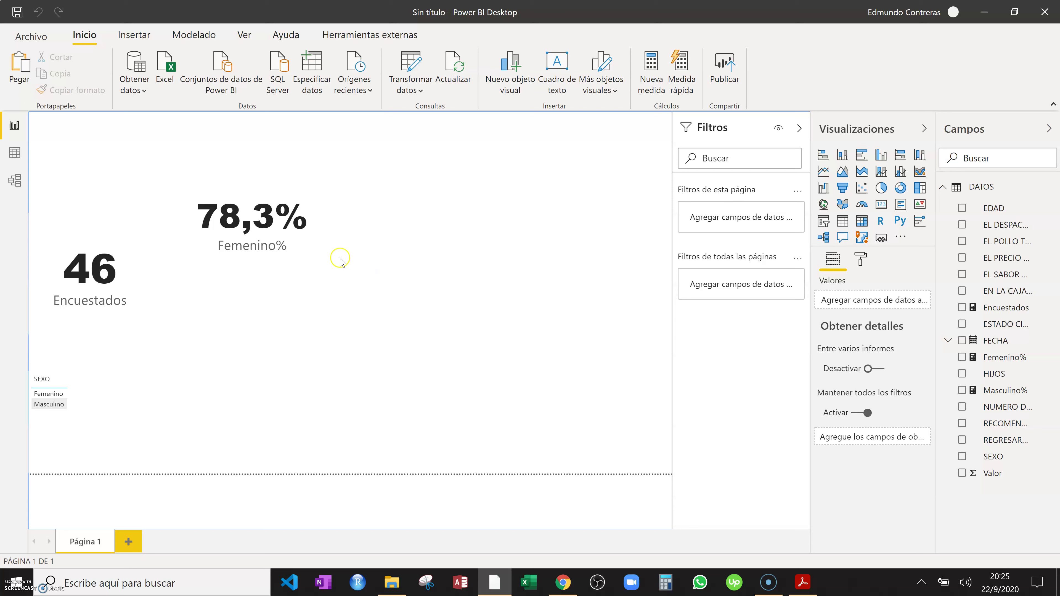
Duplicate the Femenino% card, place the copy below the original, and replace its measure with Masculino%
click(301, 258)
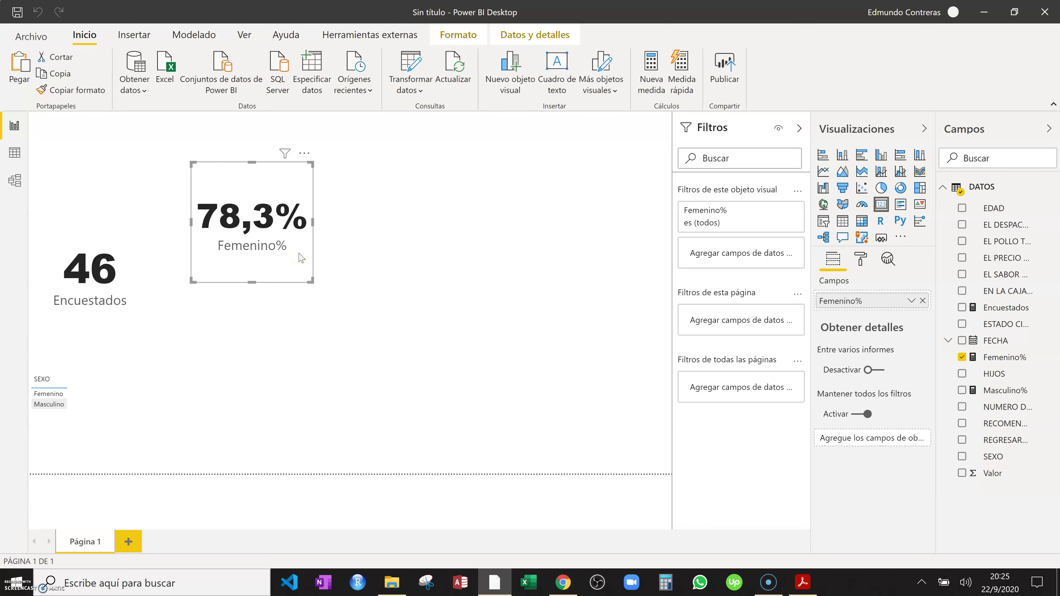
key(ctrl+c)
key(ctrl+v)
drag(298, 255, 287, 384)
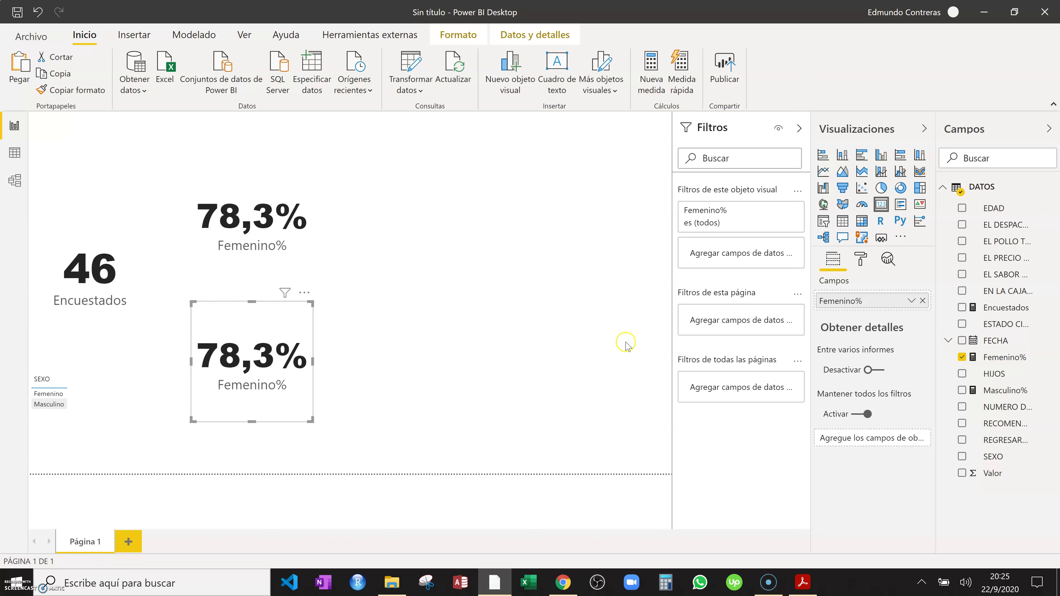
click(962, 357)
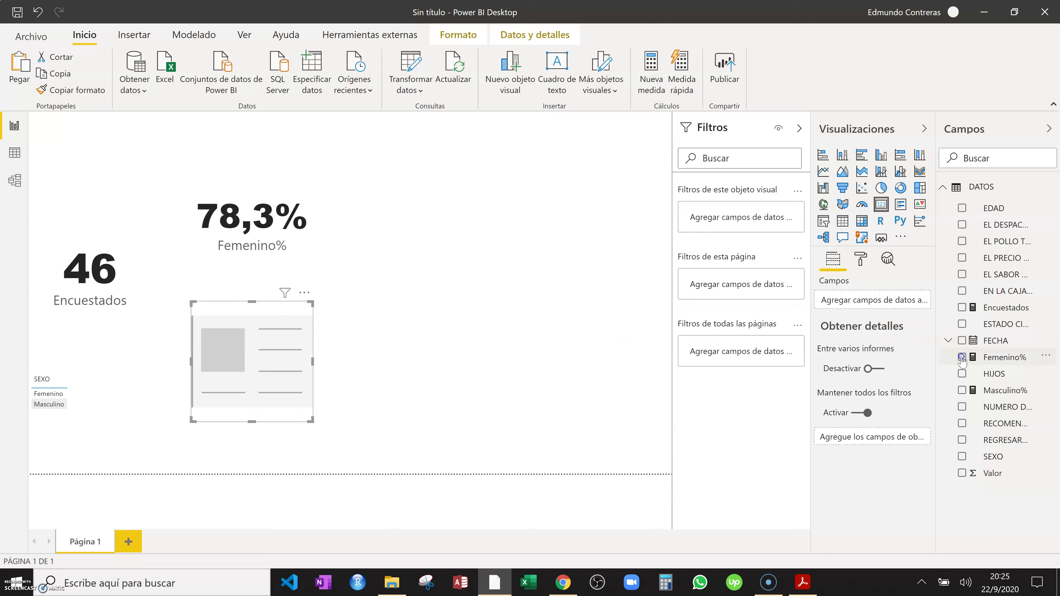
click(962, 390)
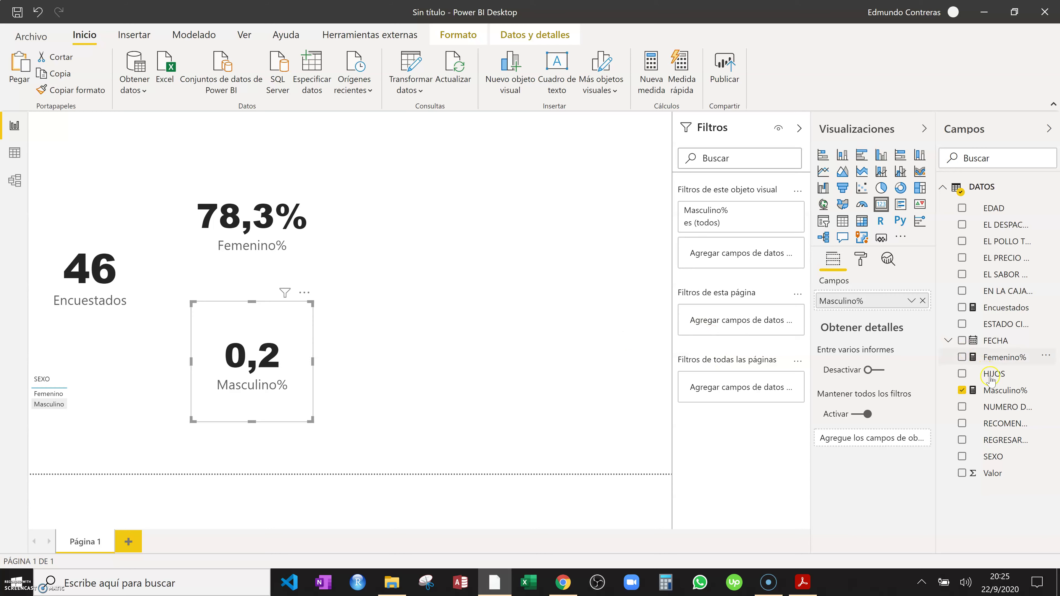
Format the Masculino% measure as a percentage
click(996, 391)
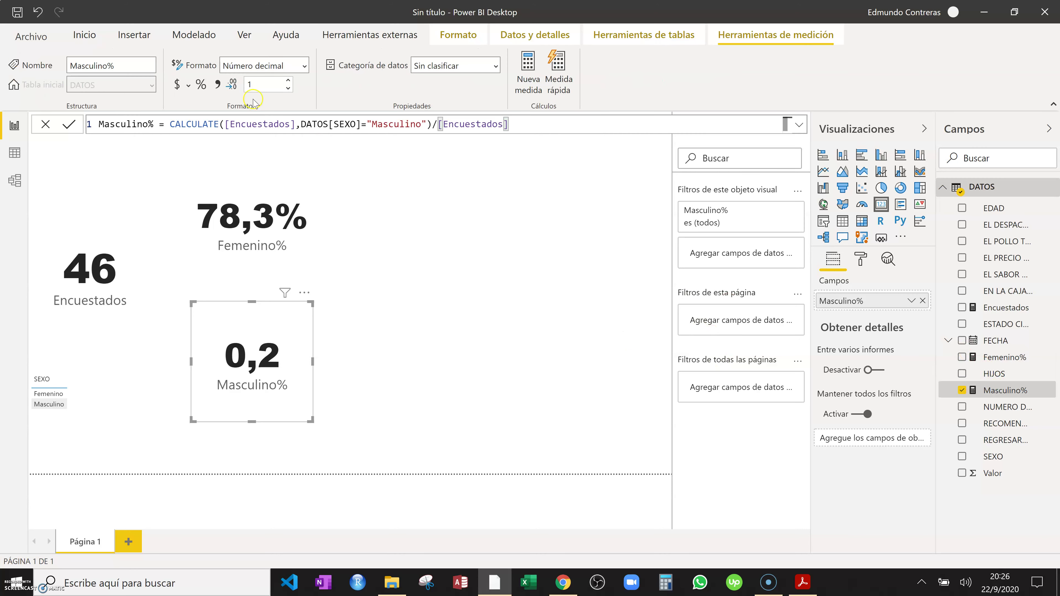
click(202, 86)
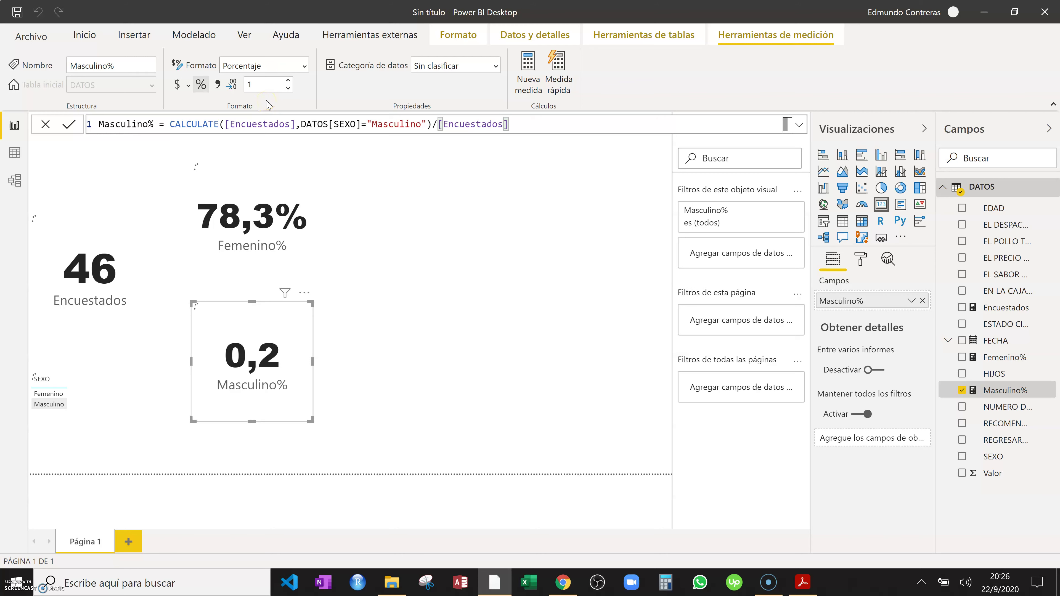
click(447, 316)
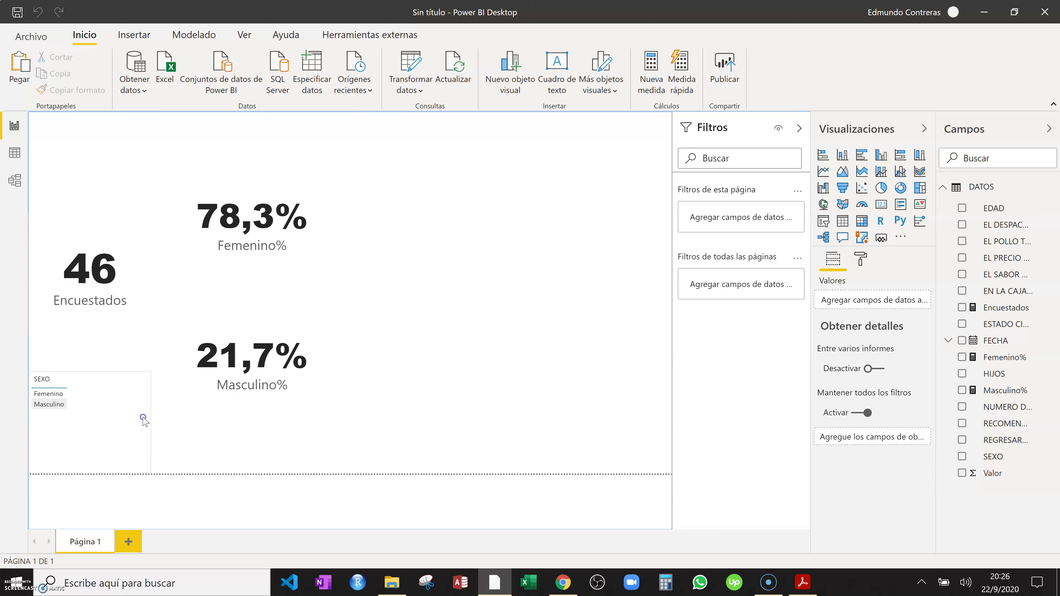
Replace the SEXO field in the small table with ESTADO CIVIL and reduce the table's height
click(57, 427)
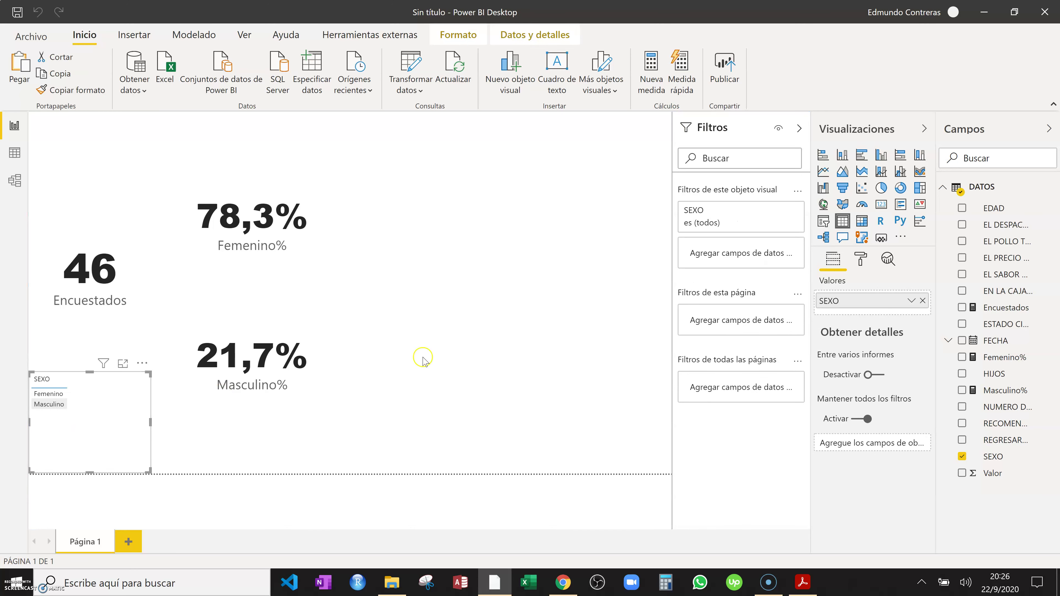
click(962, 456)
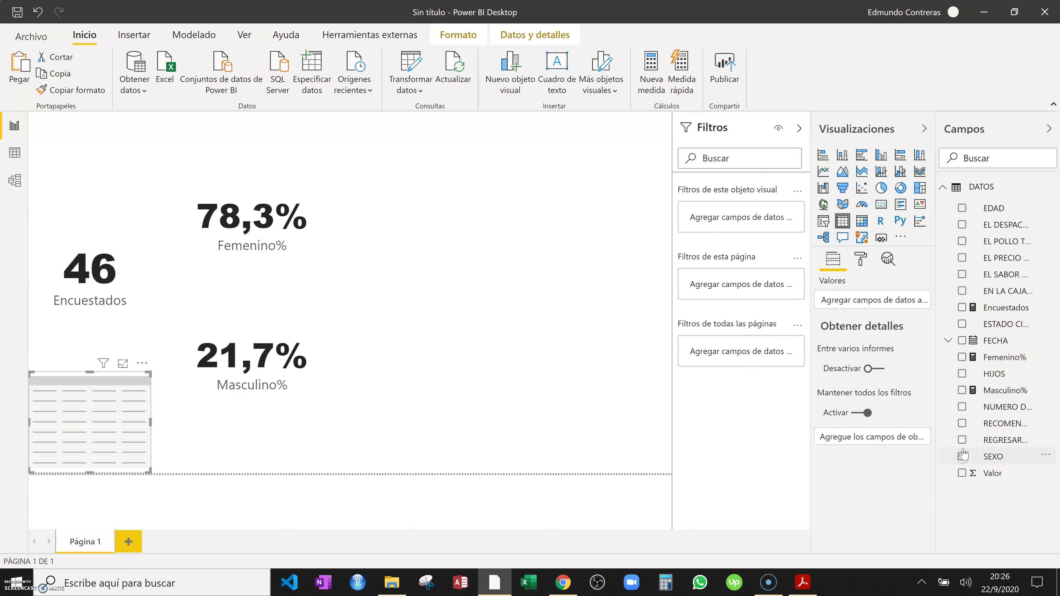
click(962, 325)
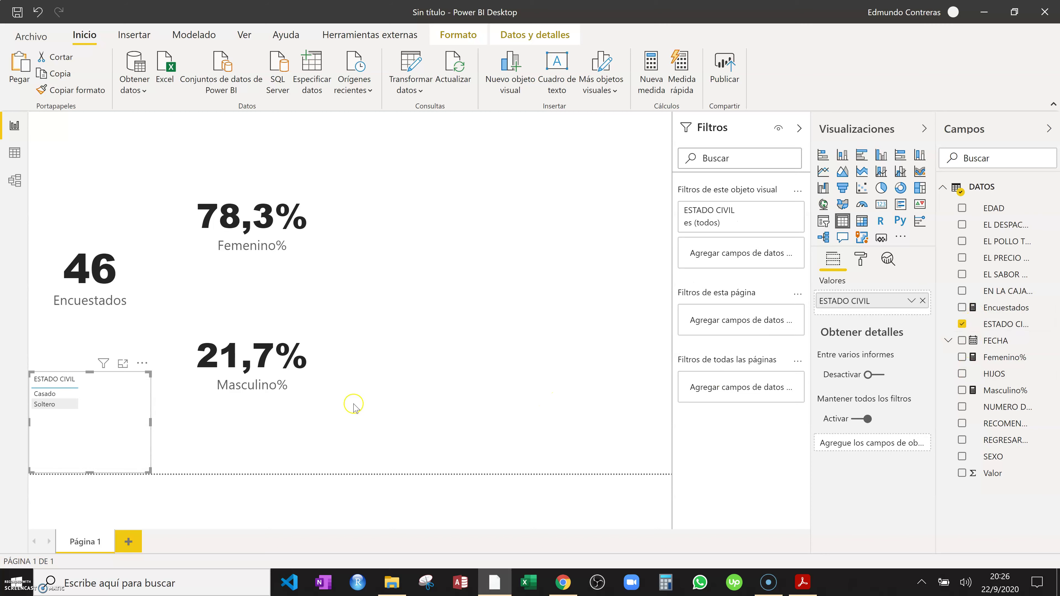
drag(150, 372, 153, 402)
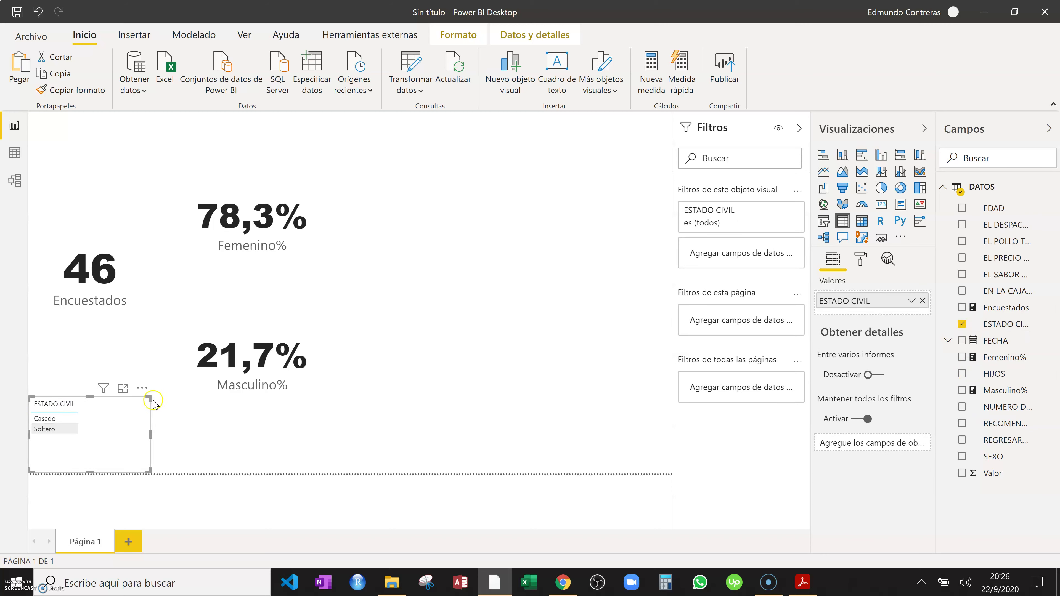
Create a measure named Casado% that calculates [Encuestados] filtered by DATOS[ESTADO CIVIL]="Casado"
click(421, 279)
click(640, 95)
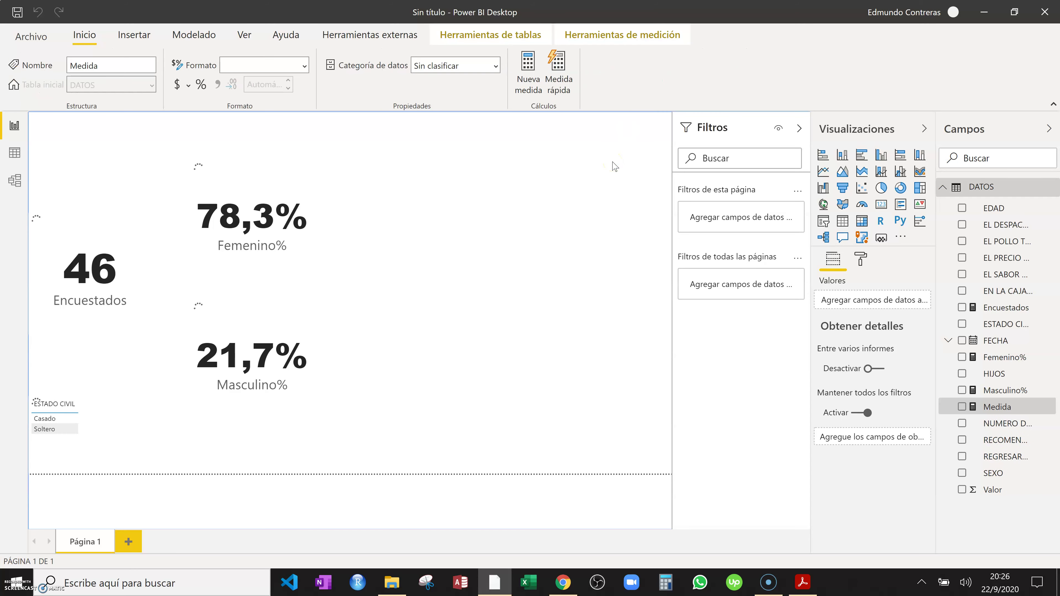
text(Casado)
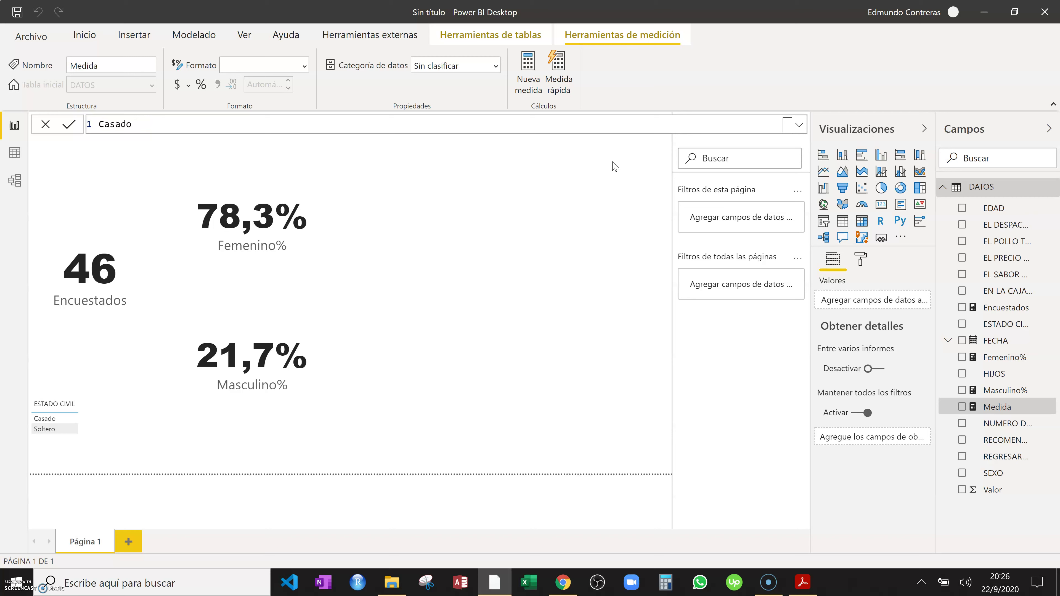
text(% = cal)
key(Tab)
text([Encuestados],)
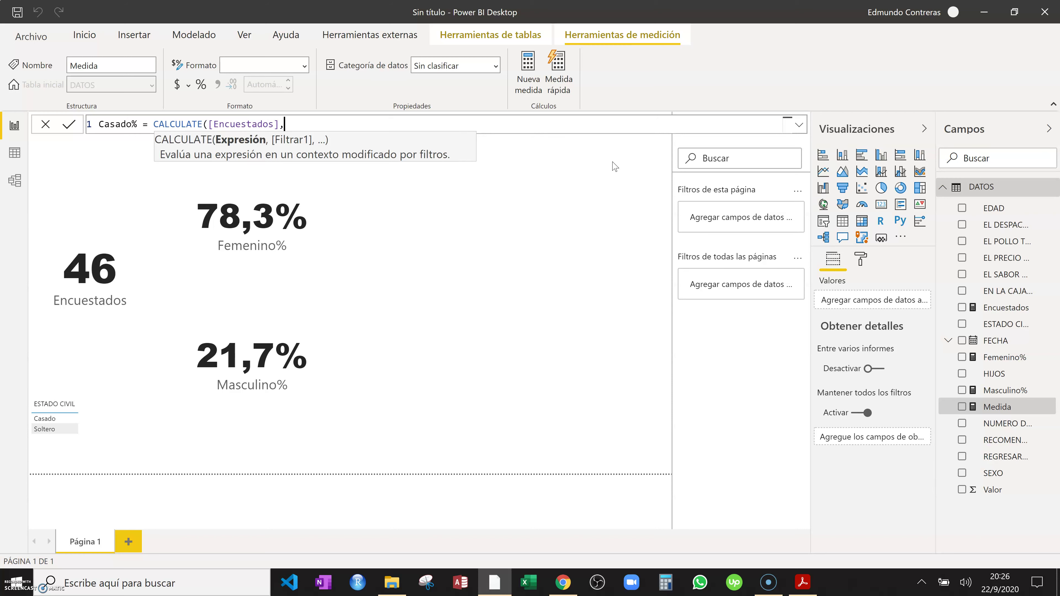
text(datos)
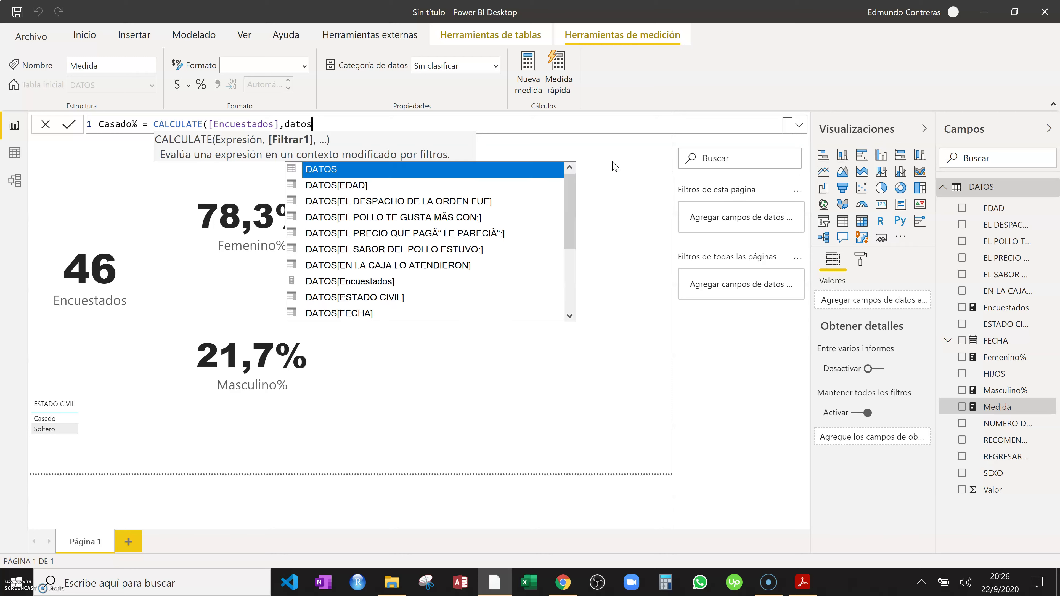
click(392, 300)
text(="Casado)
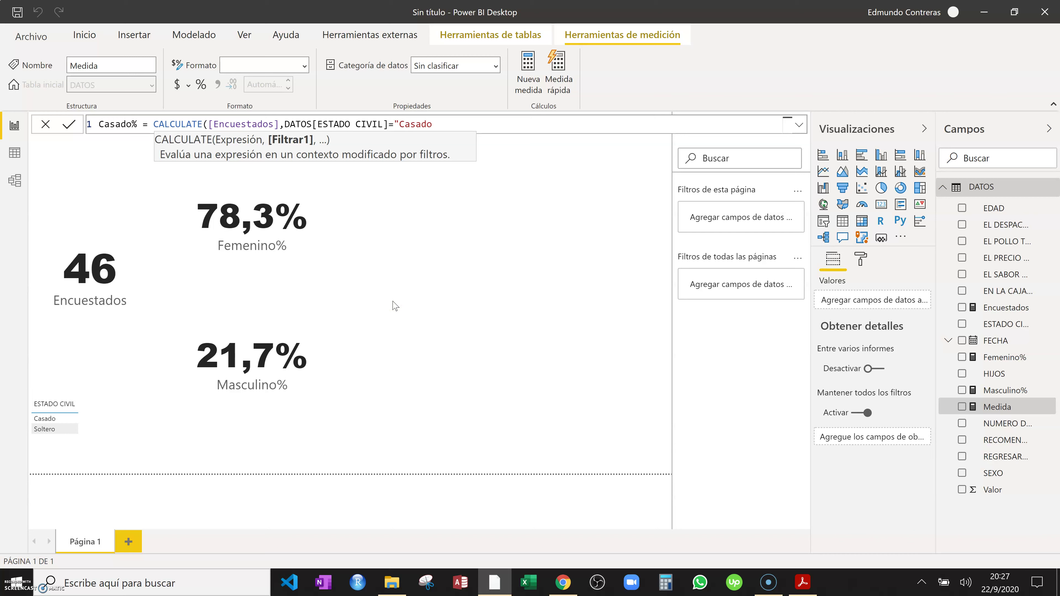
text("))
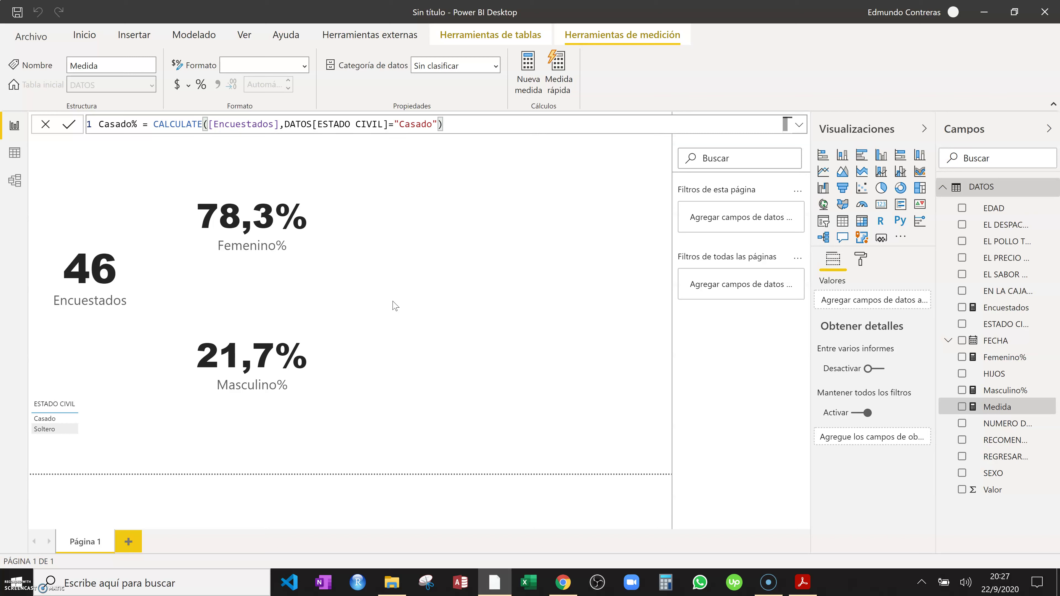
Divide the Casado% expression by [Encuestados] and commit the measure
text(/encues)
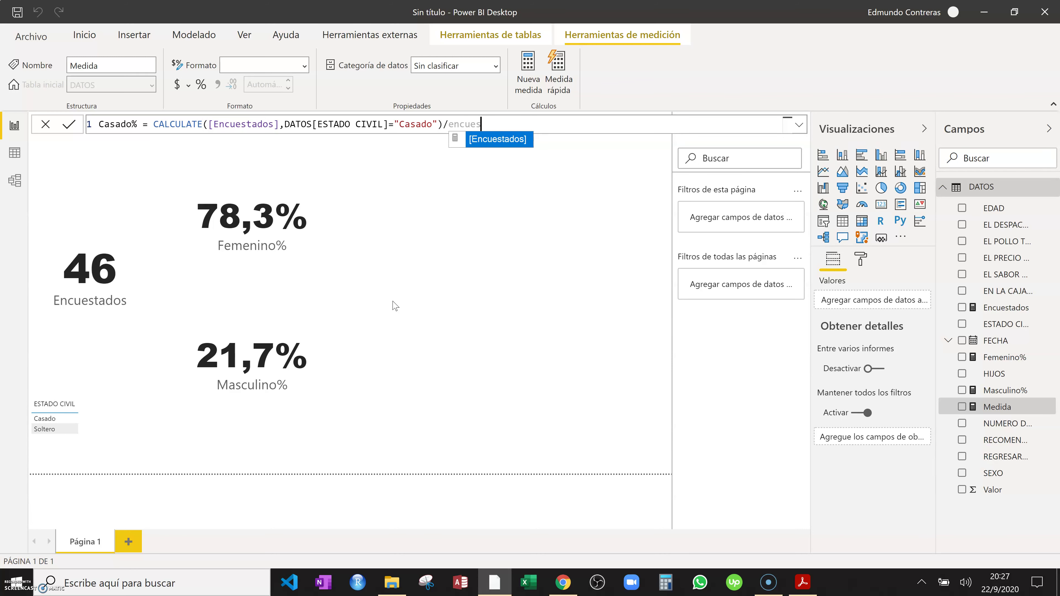
key(Tab)
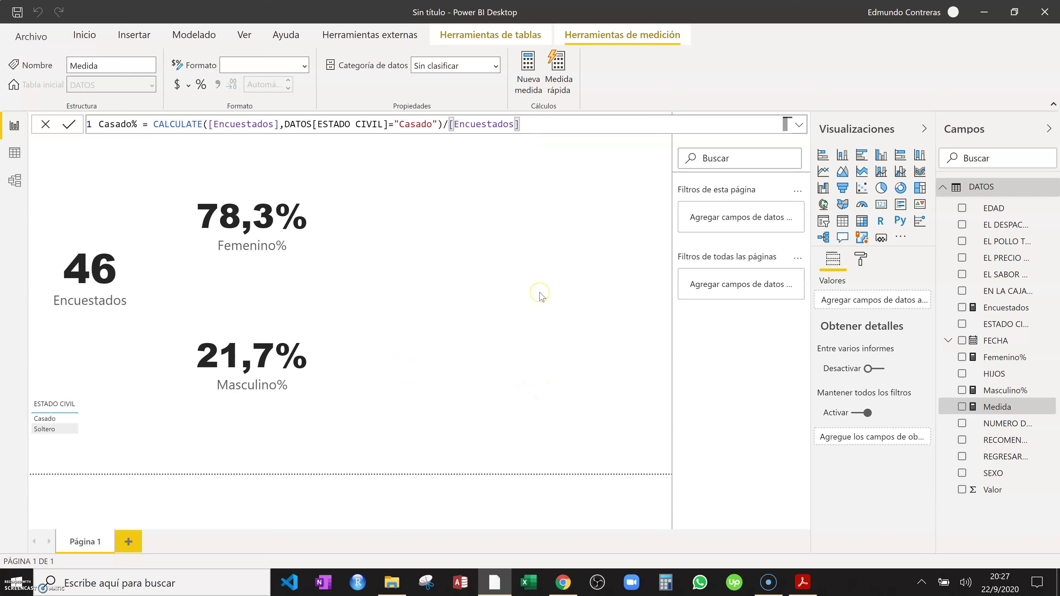
click(537, 266)
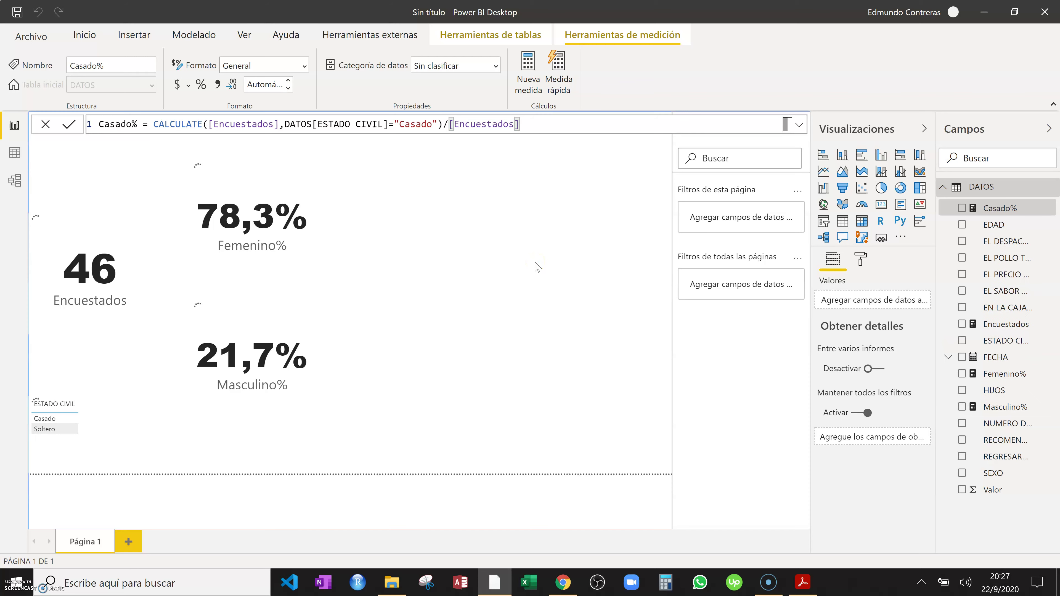
Format the Casado% measure as a percentage with 1 decimal place
click(201, 85)
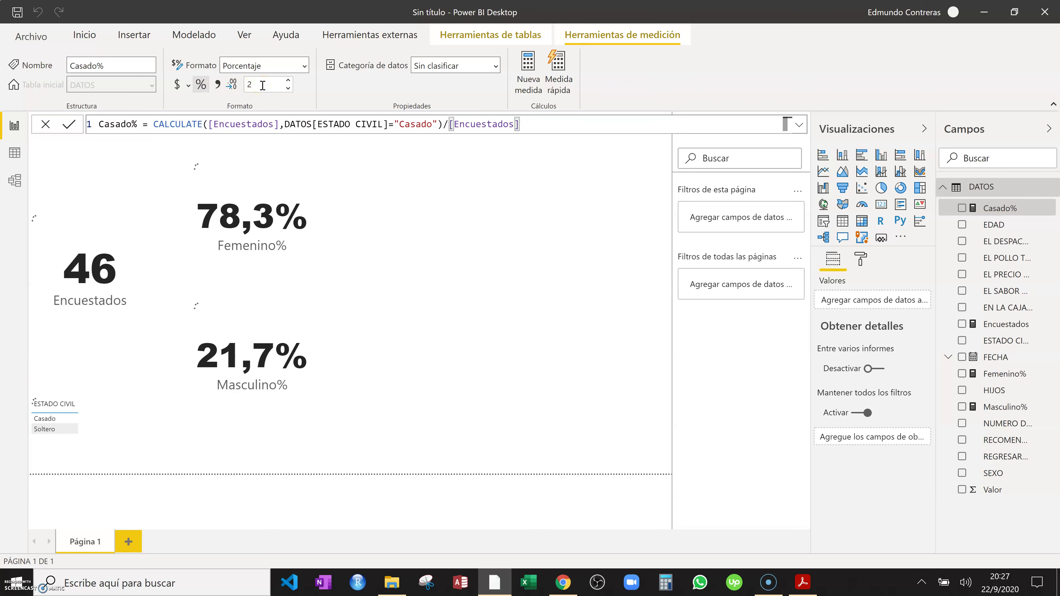
click(288, 88)
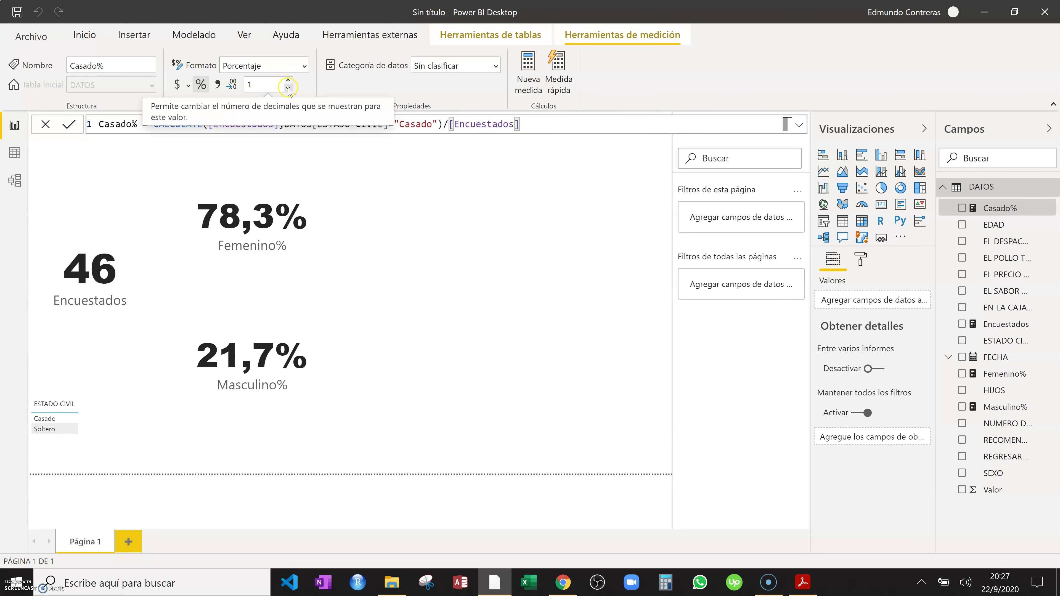
click(455, 262)
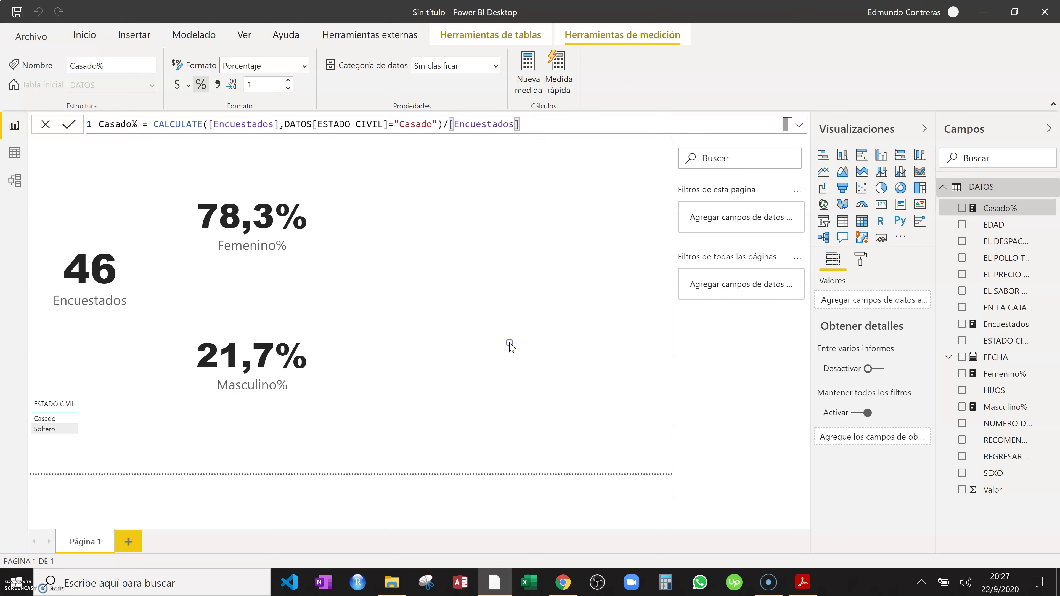
Duplicate the Femenino% card, place the copy to the right of the original, and replace its measure with Casado%
click(281, 238)
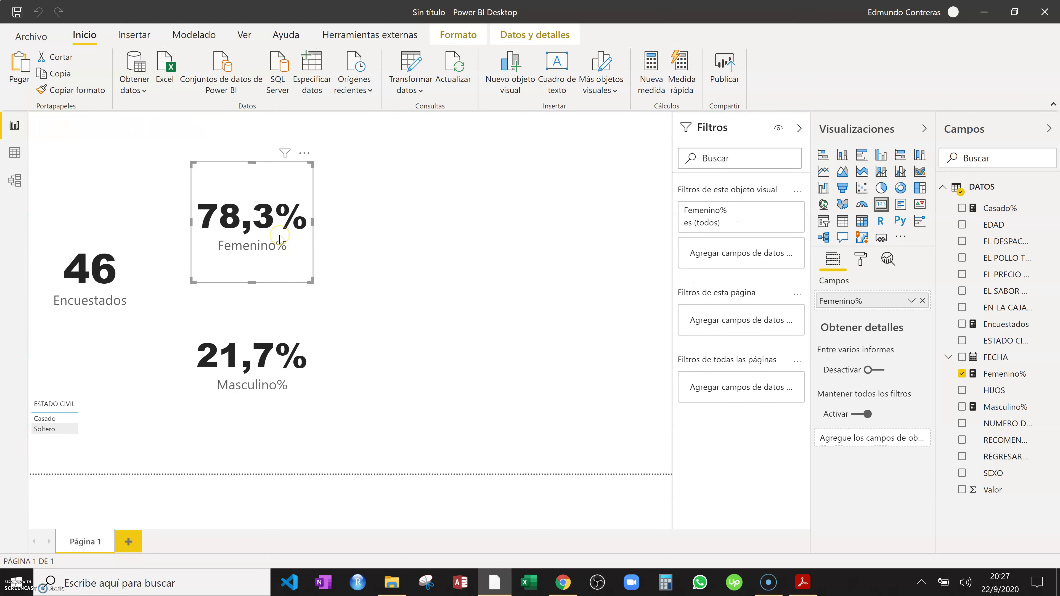
drag(280, 238, 459, 232)
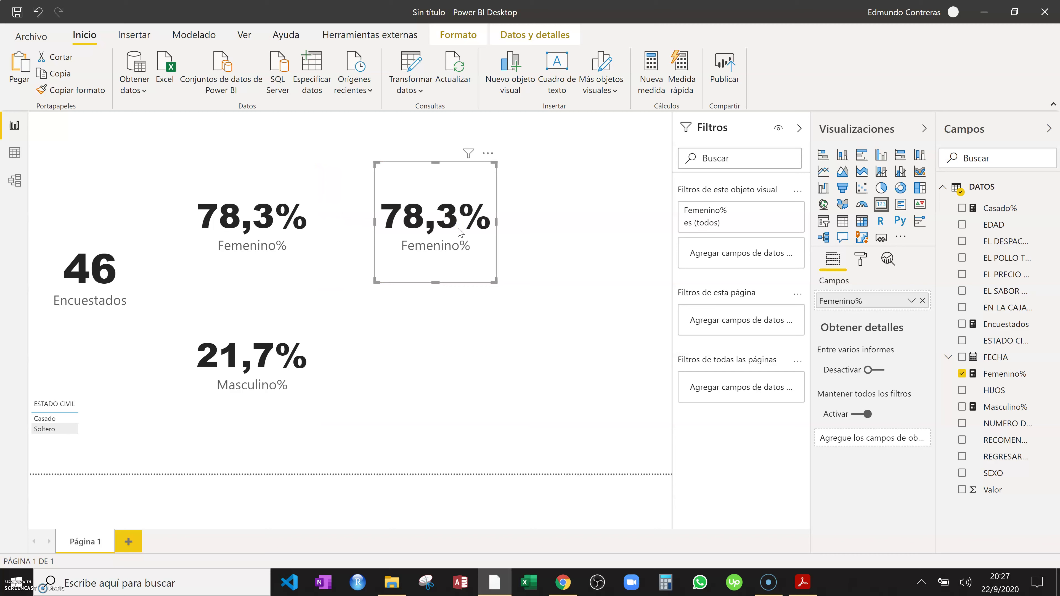
click(962, 374)
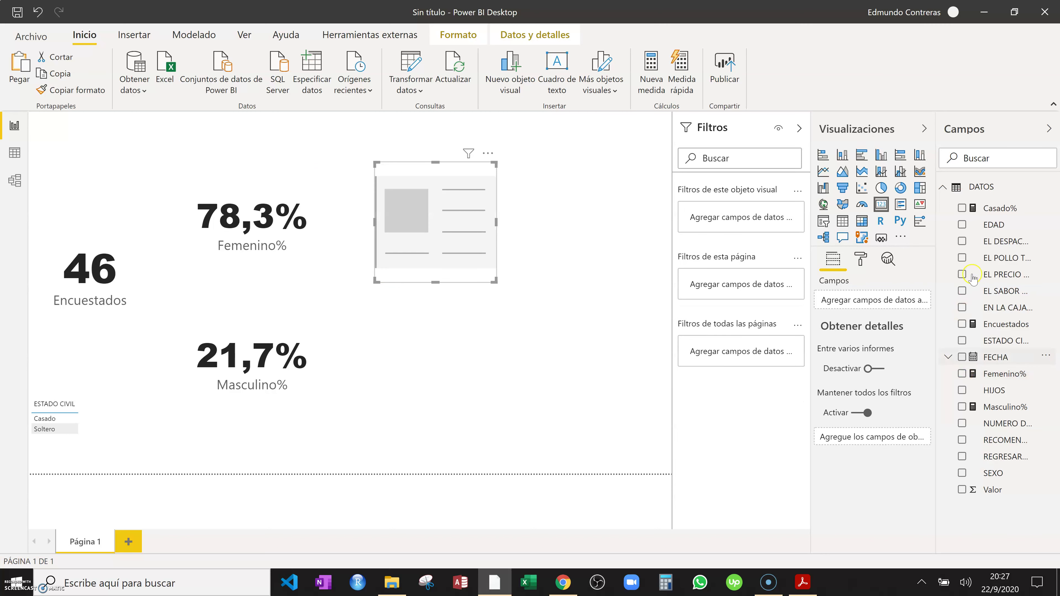
click(962, 209)
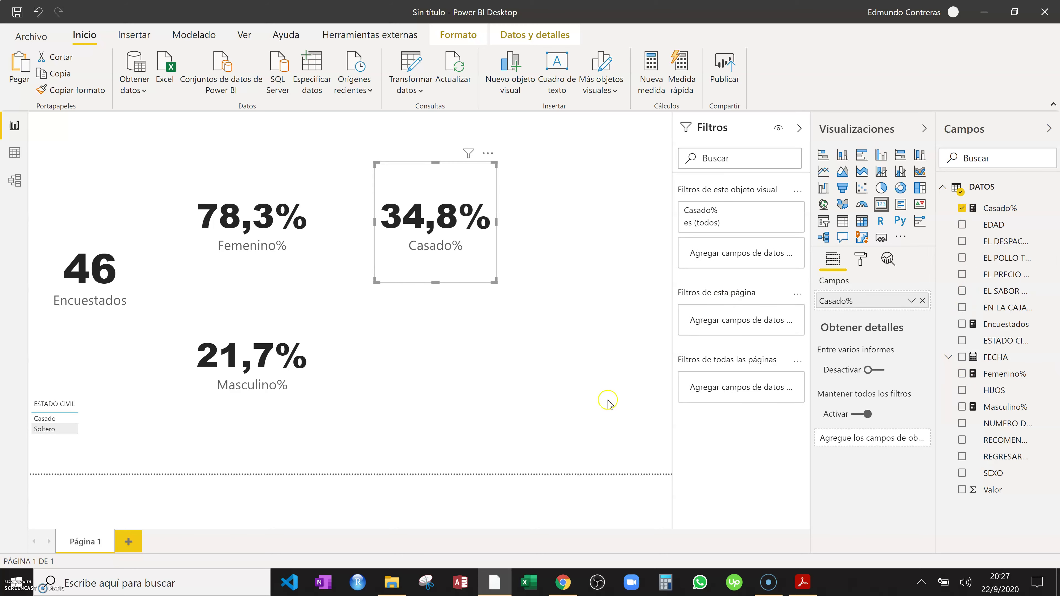
click(518, 404)
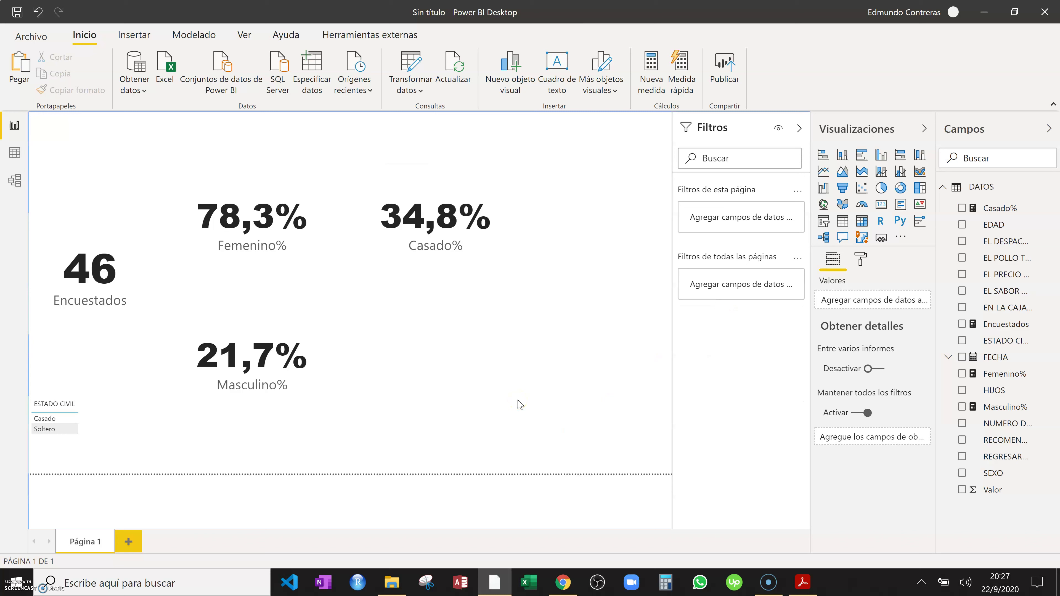
Start a new measure named Solteros% with a CALCULATE function over [Encuestados]
click(563, 329)
click(653, 93)
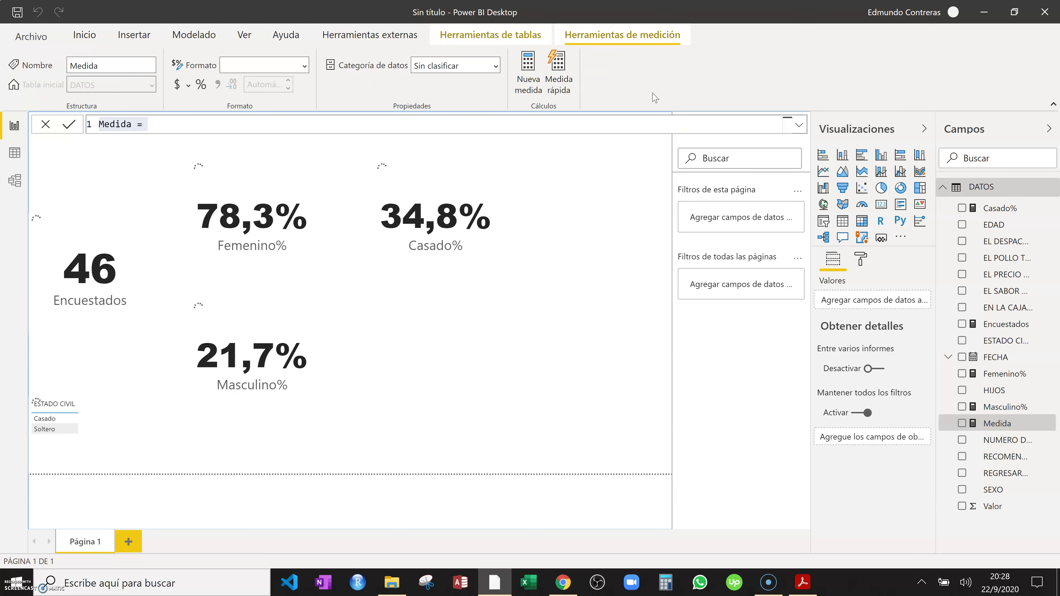
text(So)
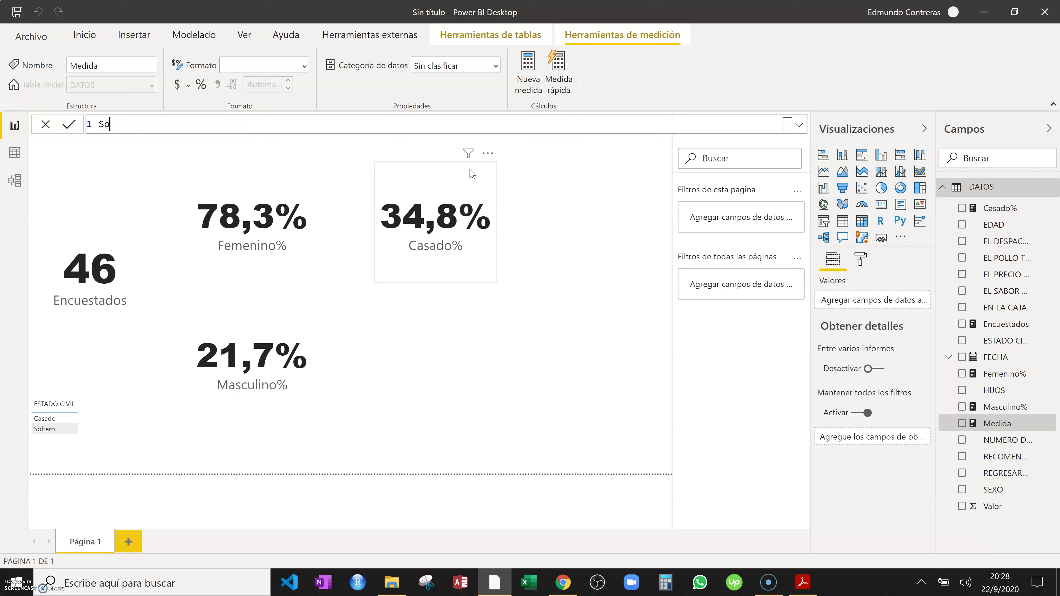
text(lteros% = cal)
key(Tab)
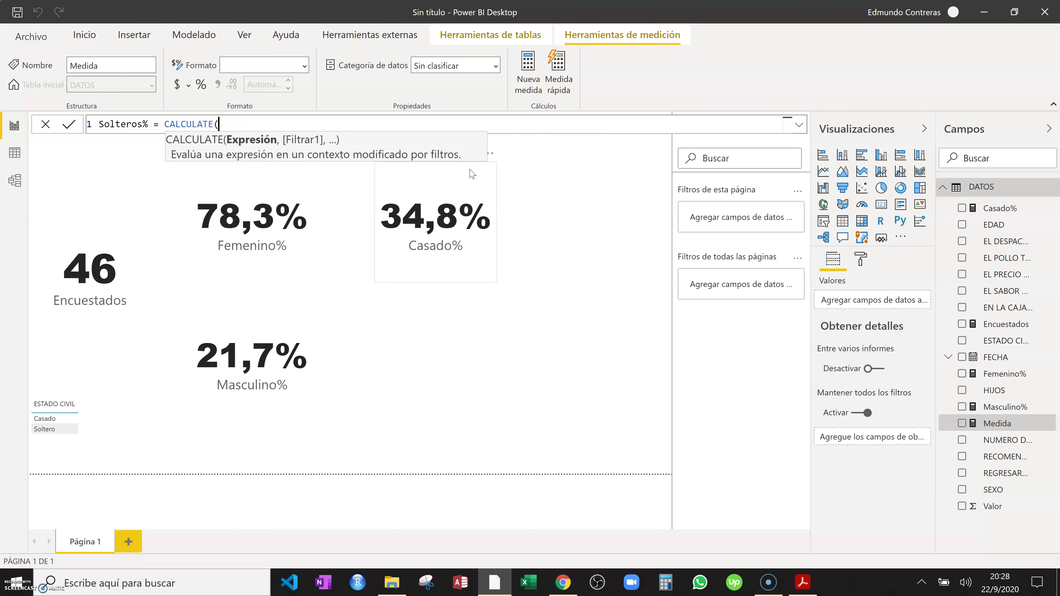
text([Enc)
key(Tab)
text(,)
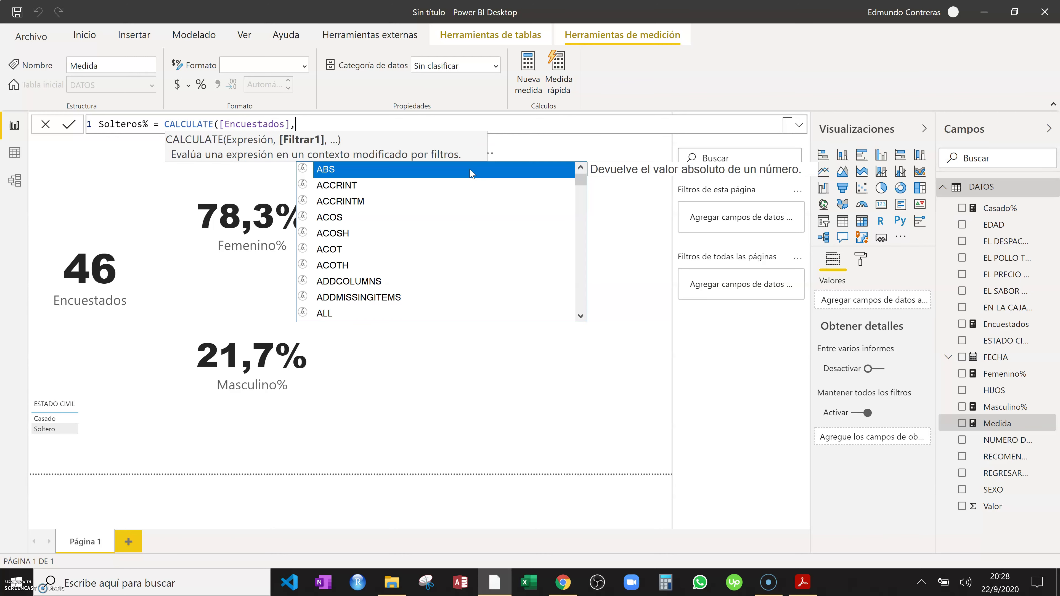
Add the filter DATOS[ESTADO CIVIL]="Soltero" to the Solteros% expression and close the function
text(datos)
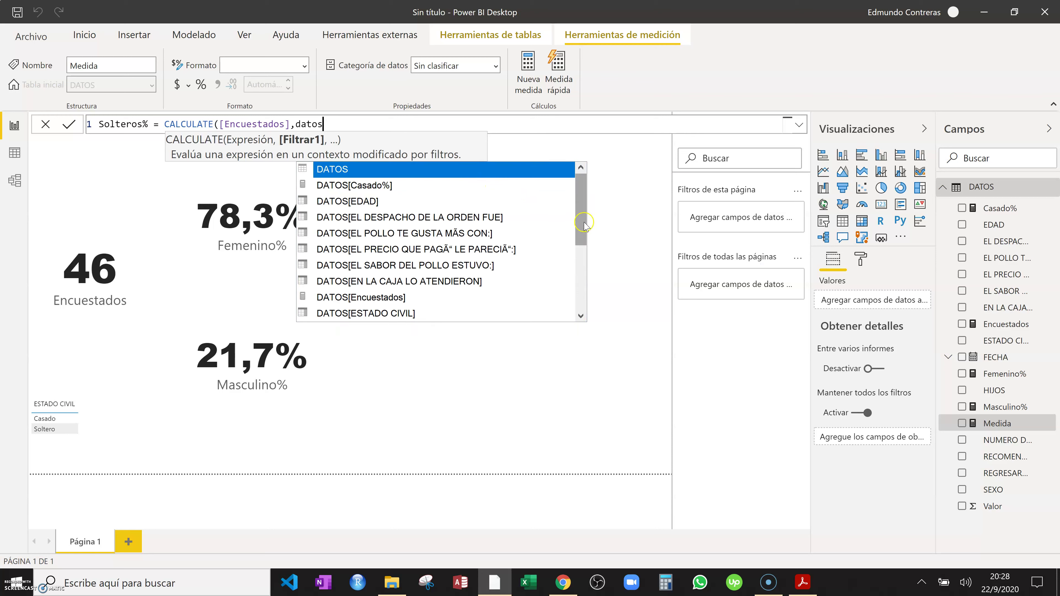
drag(583, 222, 583, 227)
click(445, 298)
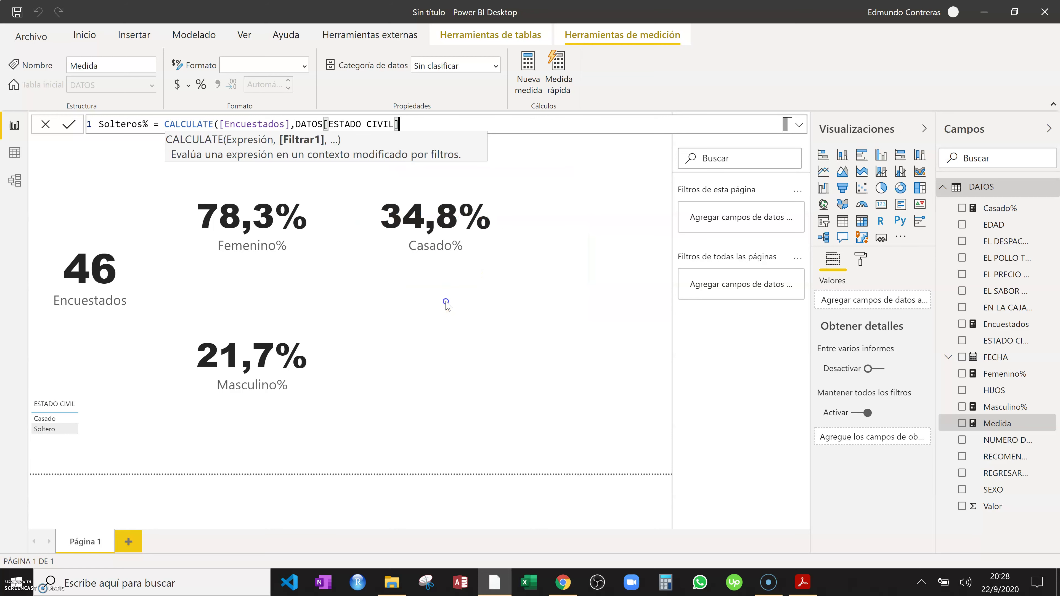
text(=)
text("Dol)
key(BackSpace)
key(BackSpace)
text(Soltero"))
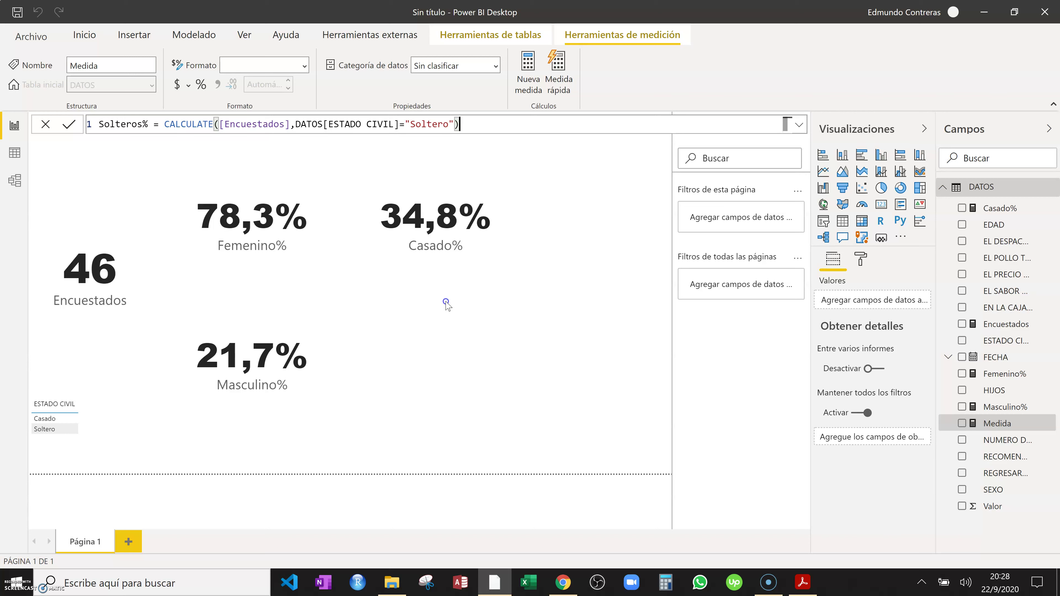
Divide the Solteros% expression by [Encuestados] and commit the measure
text(/3n)
key(BackSpace)
key(BackSpace)
text(enc)
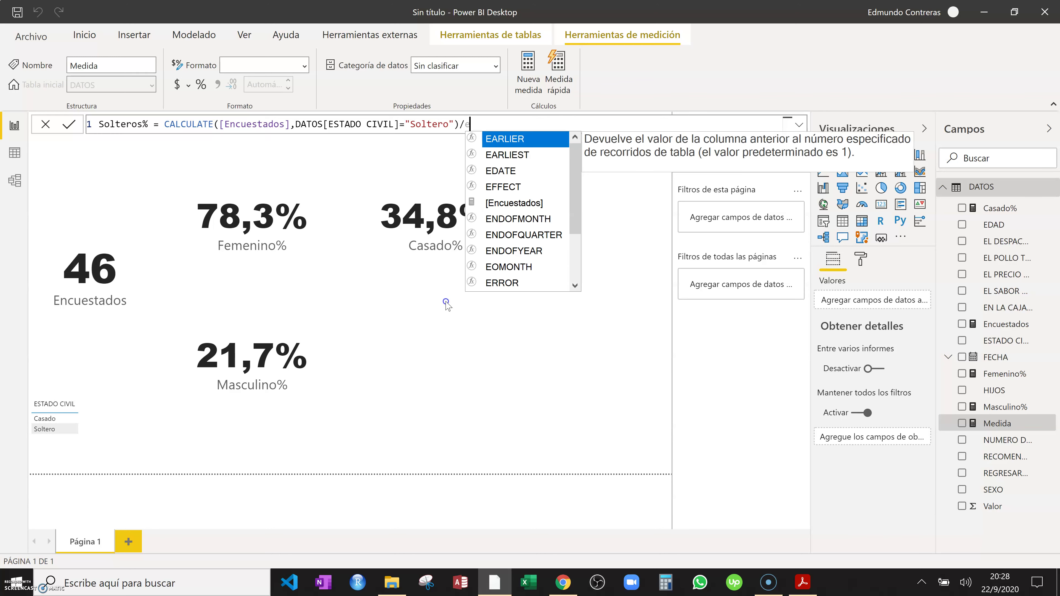
text(u)
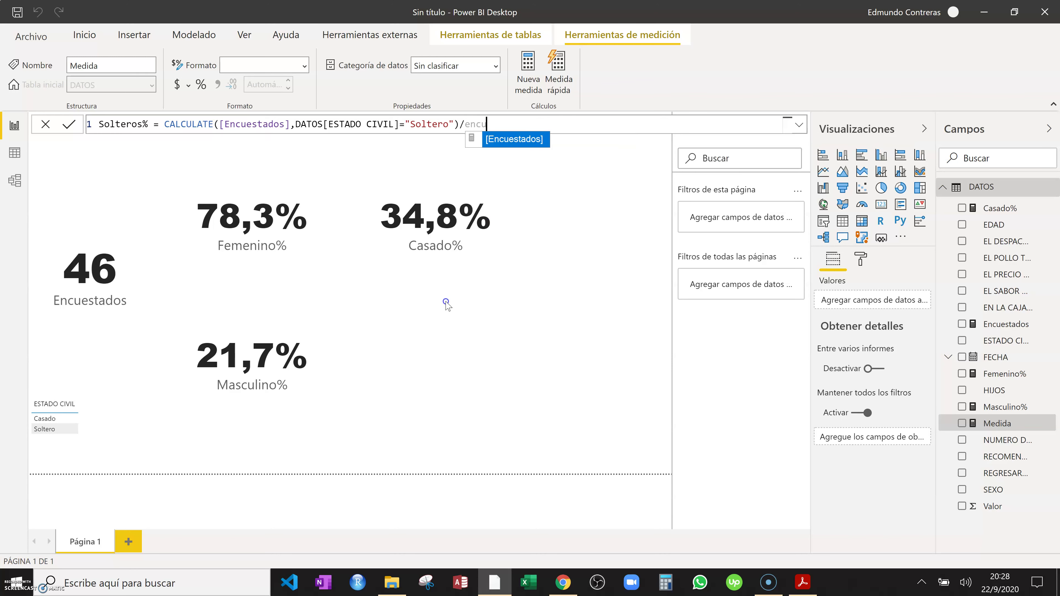
key(Tab)
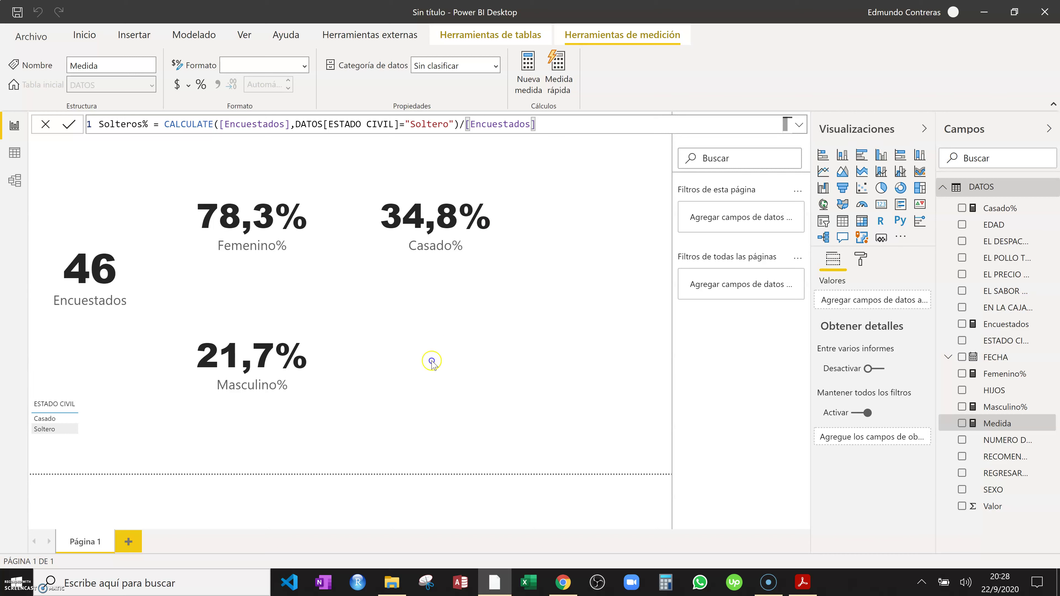
key(Return)
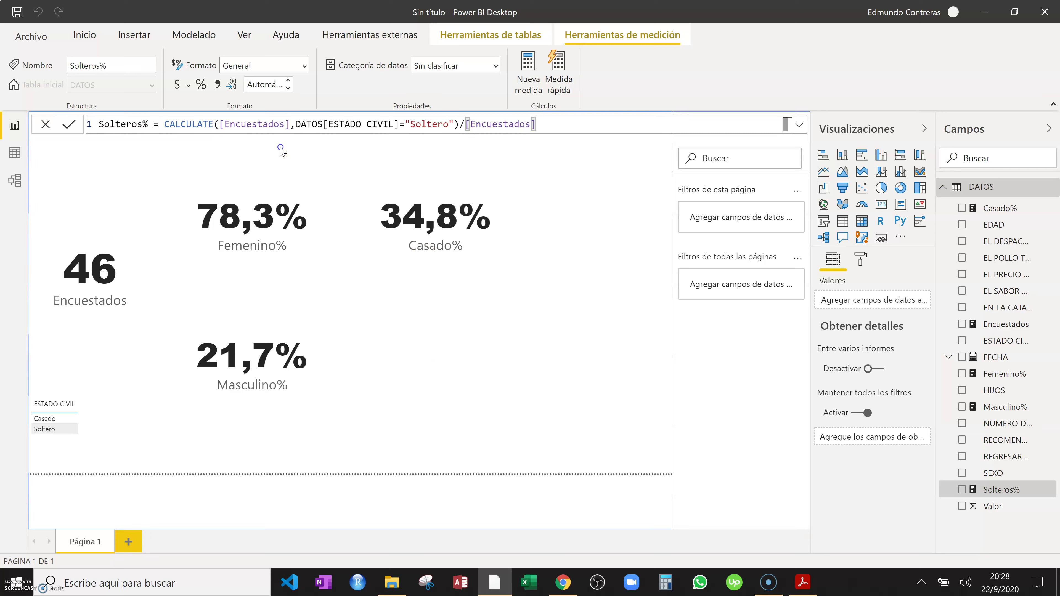
Format the Solteros% measure as a percentage with 1 decimal place
click(205, 87)
click(263, 86)
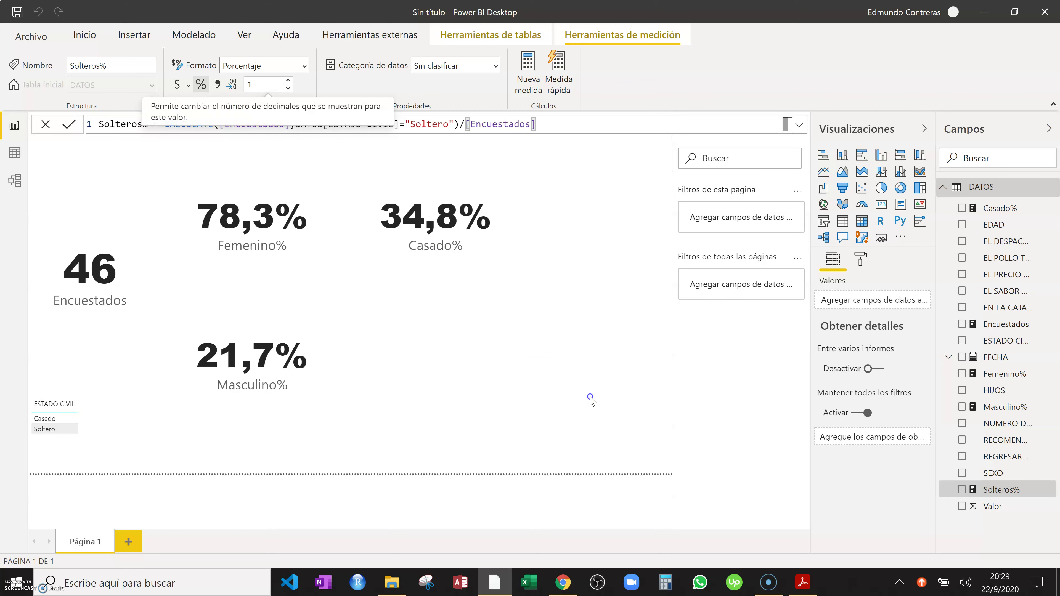
click(590, 400)
Duplicate the Casado% card, place the copy below the original, and replace its measure with Solteros%
click(475, 251)
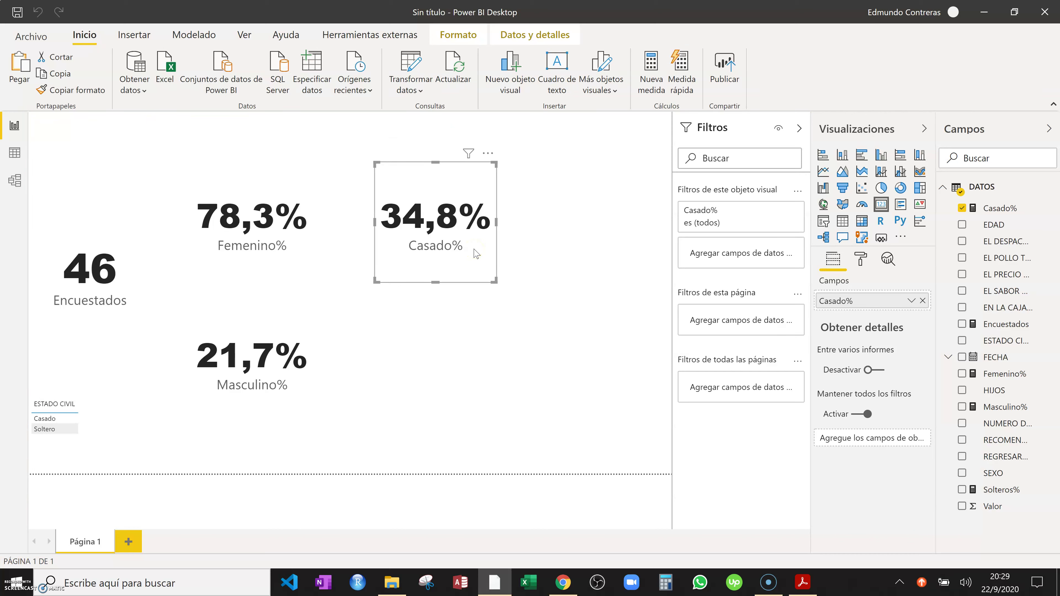
key(ctrl+c)
key(ctrl+v)
drag(485, 237, 482, 336)
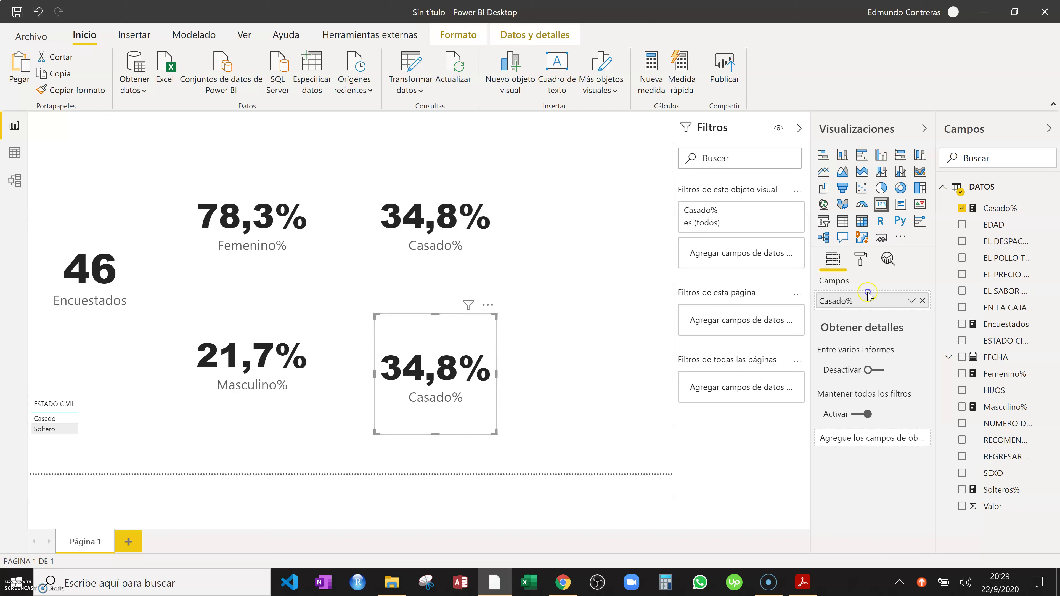
click(961, 209)
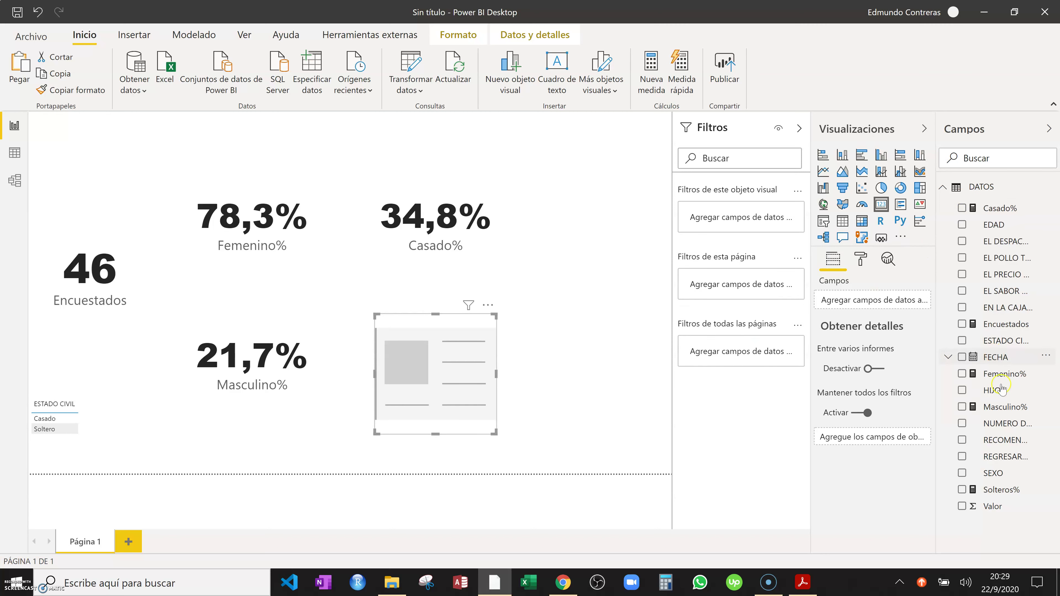
click(962, 490)
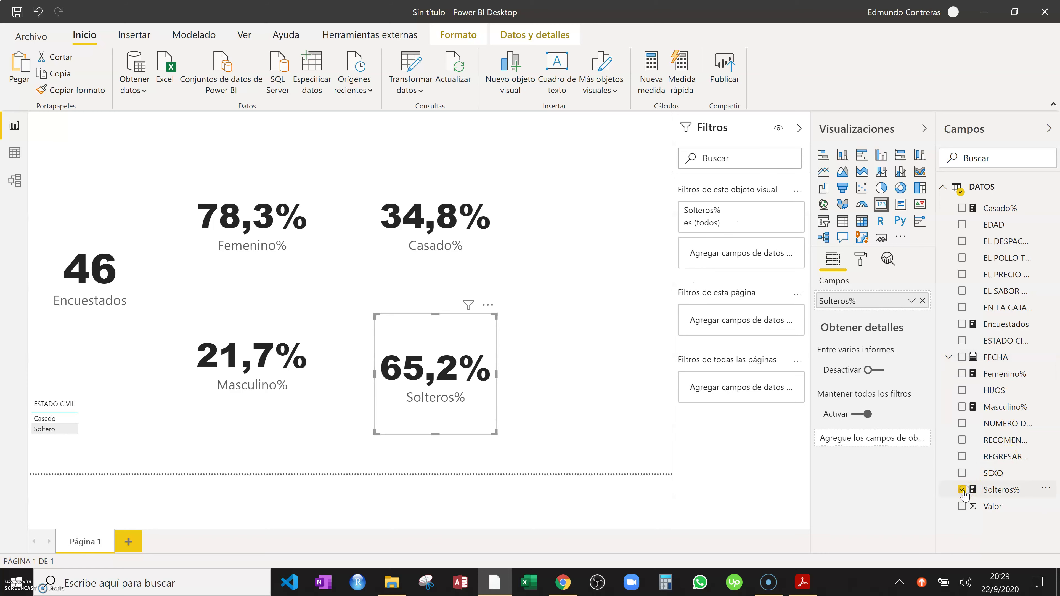
click(572, 353)
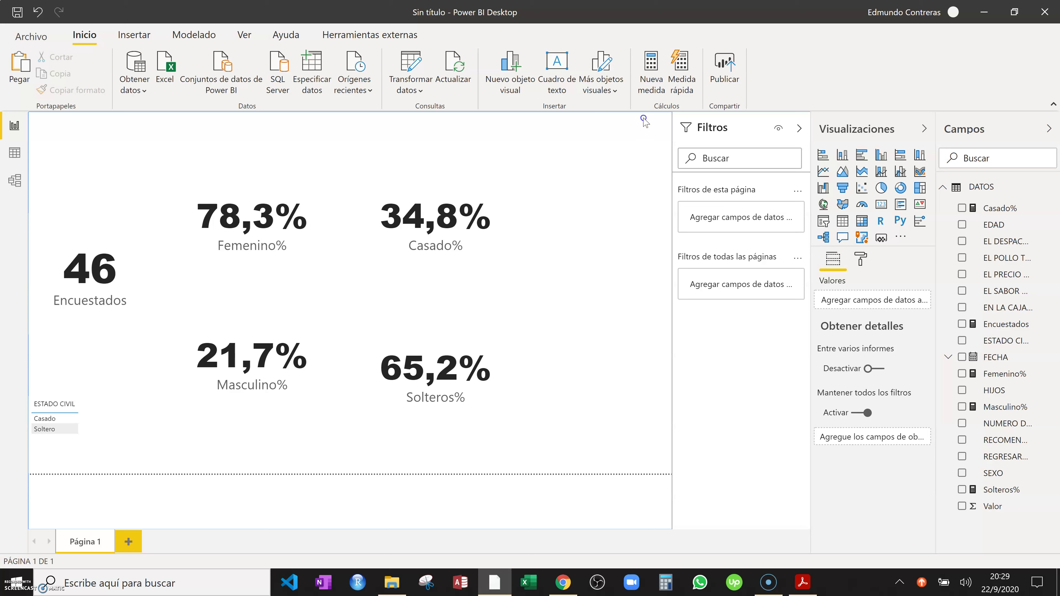
Create a new measure named ConHijos% that starts a CALCULATE function with [Encuestados] as its expression
click(653, 90)
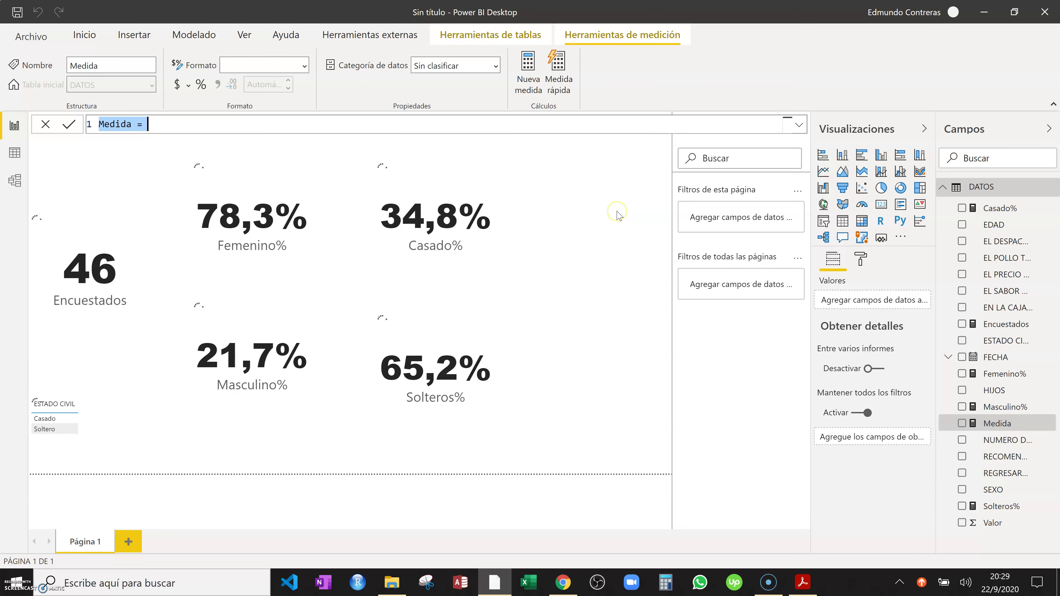
text(Co)
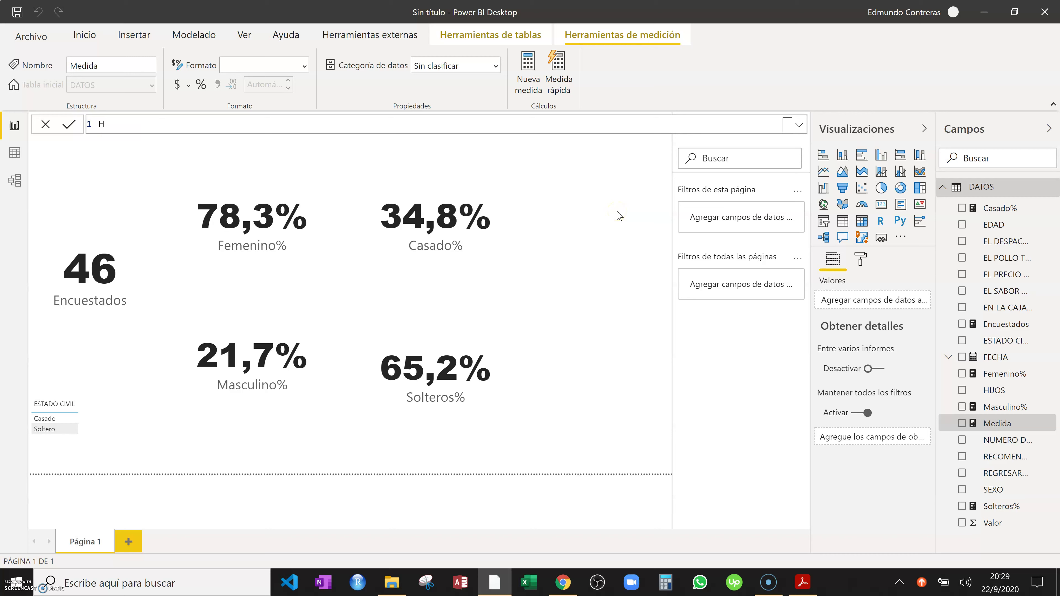
text(nHijos% = CALCULATE()
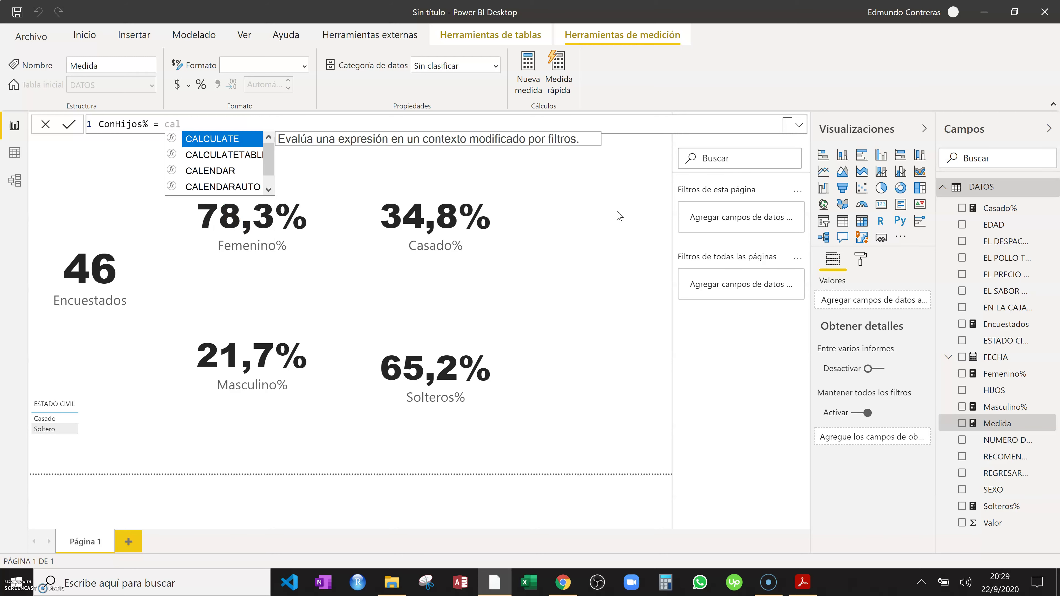
text(en)
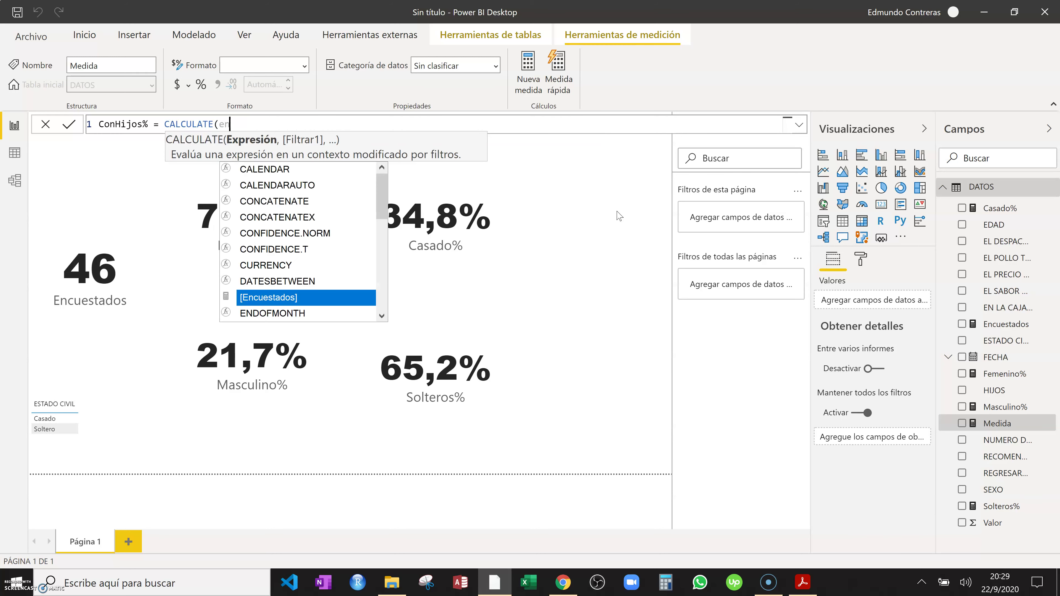
key(Tab)
text(,)
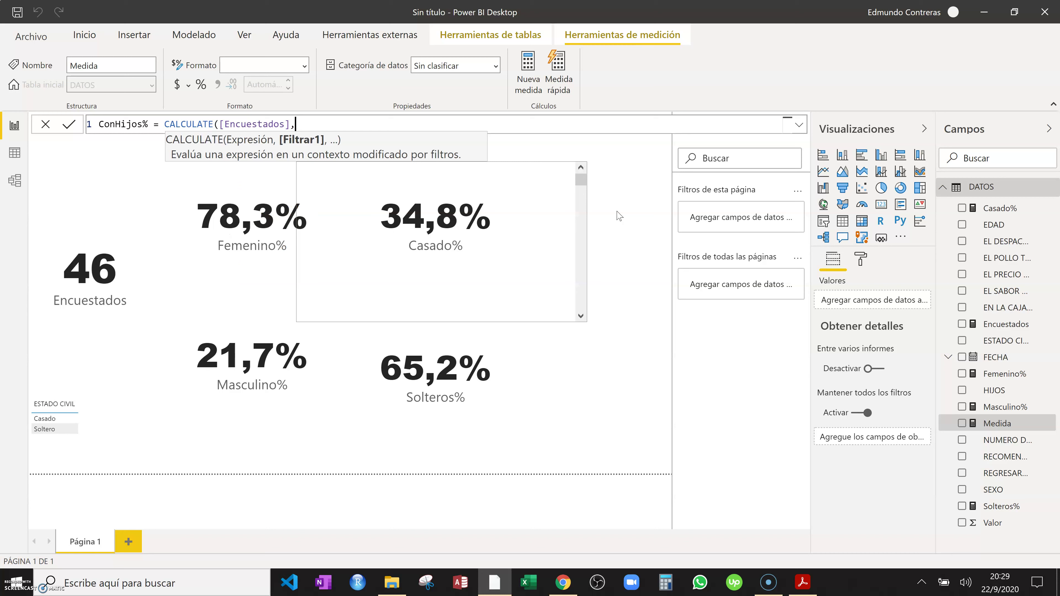
Add the filter DATOS[HIJOS]="Con hijos" to the ConHijos% expression and close the function
text(datos)
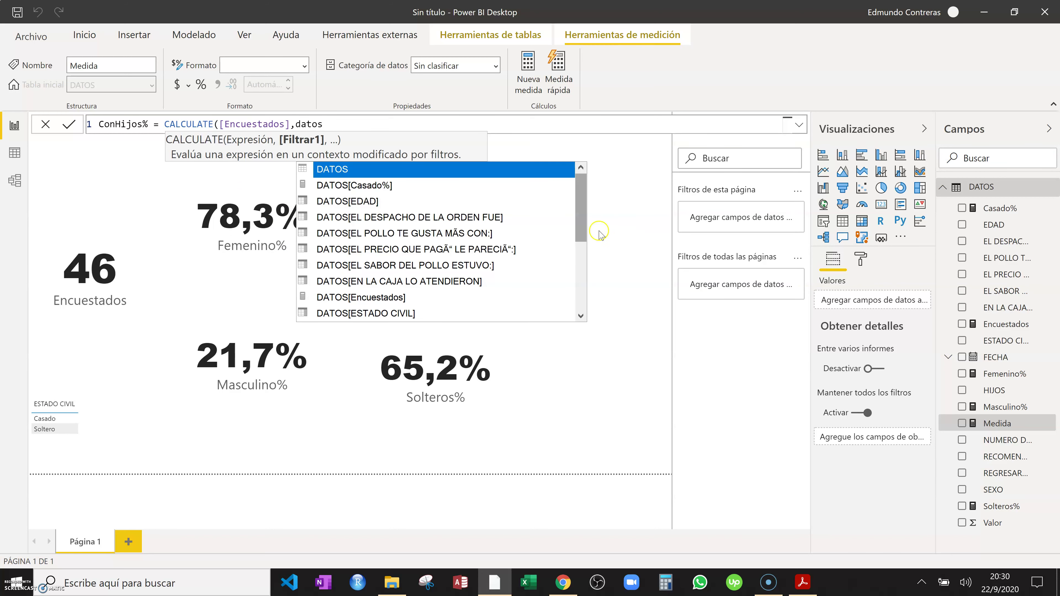
click(578, 224)
drag(578, 225, 579, 263)
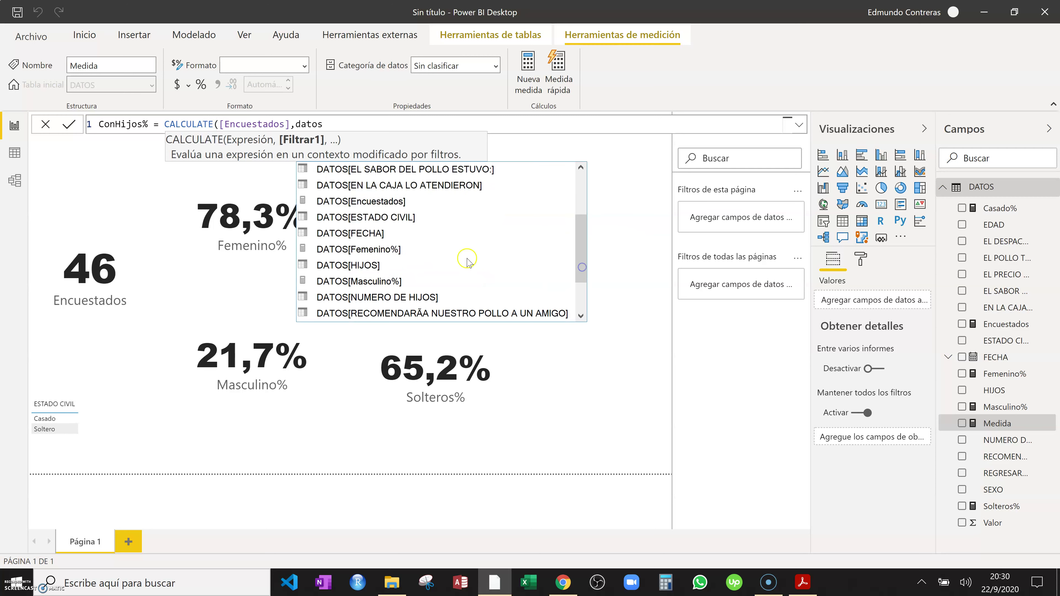
click(417, 267)
text(=)
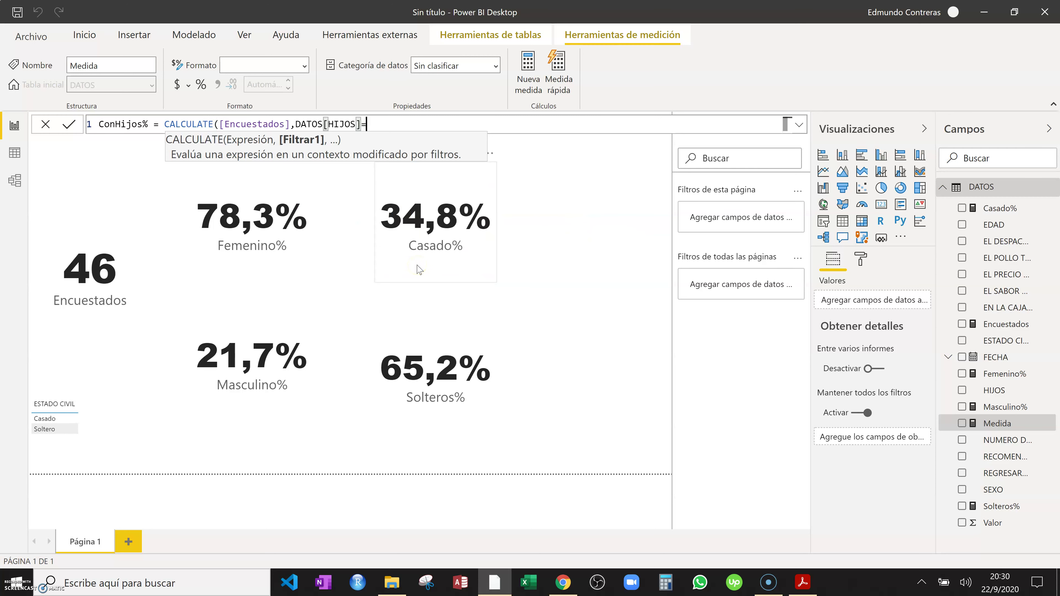
text("Con hijos"))
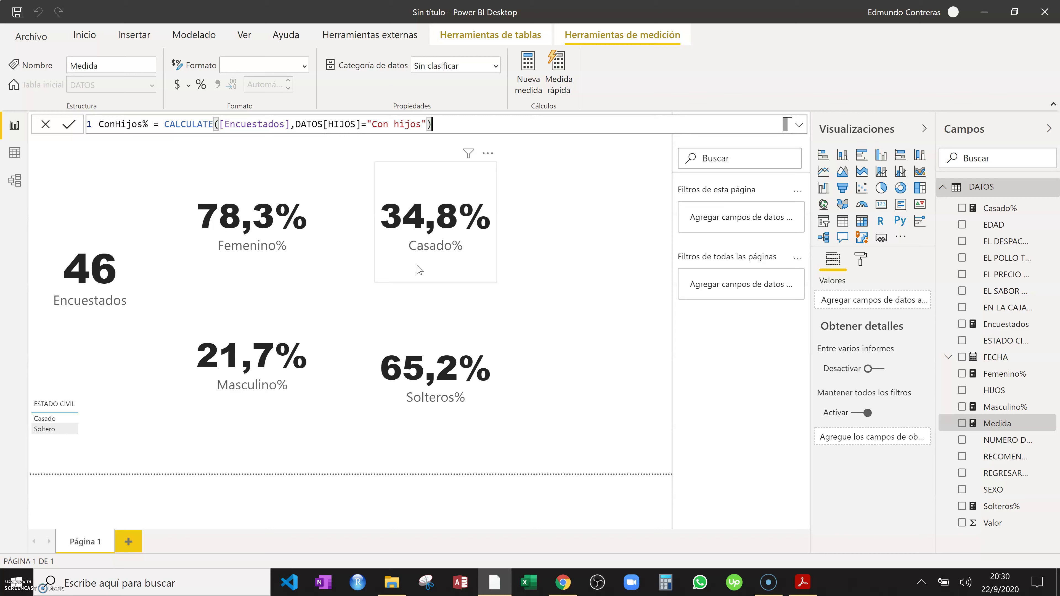
Divide the ConHijos% expression by [Encuestados] and commit the measure
text(/encu)
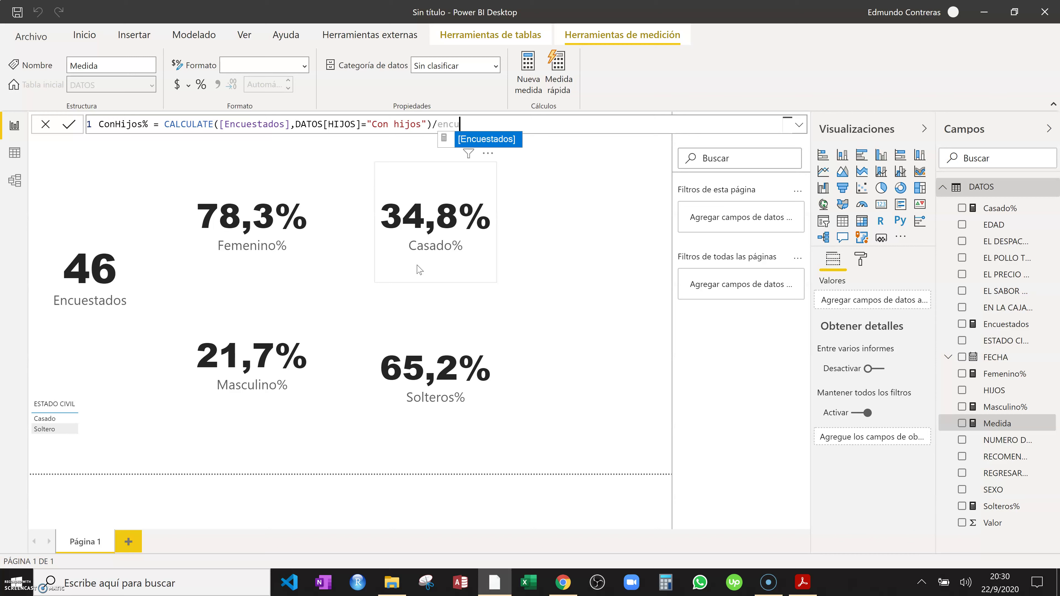
key(Tab)
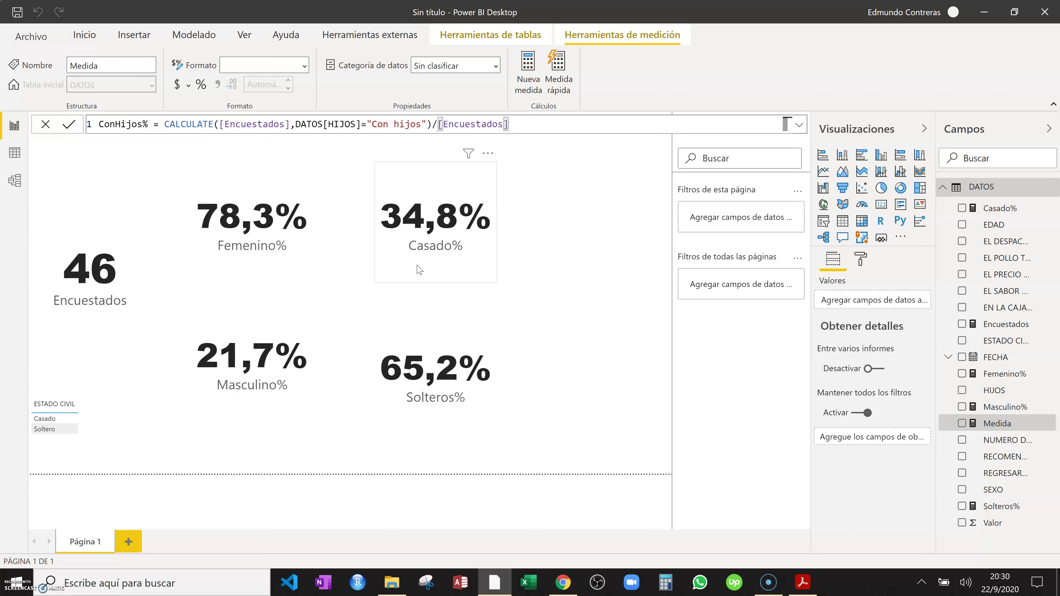
key(Return)
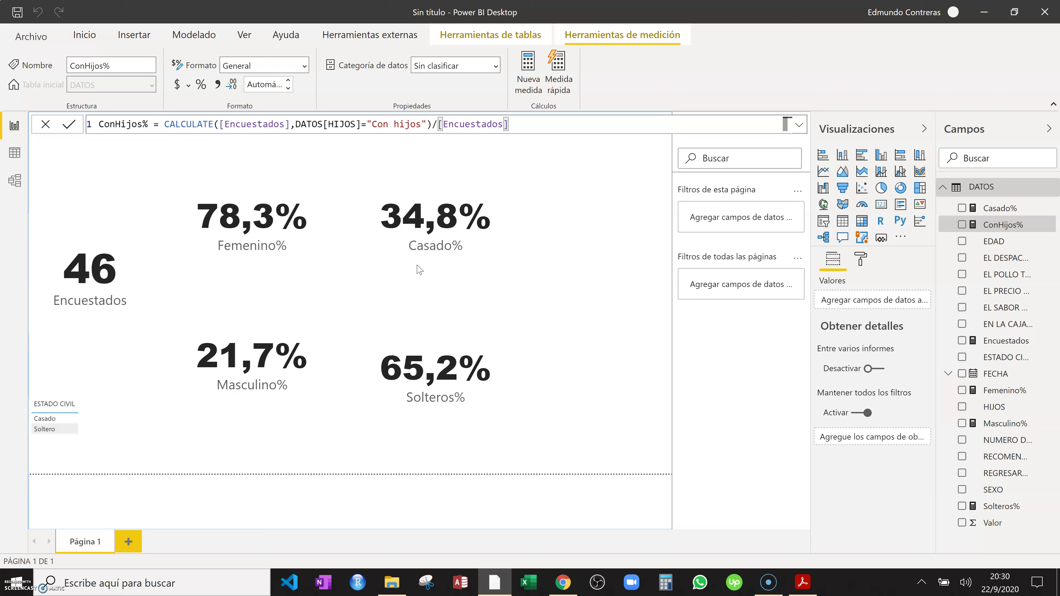
Format the ConHijos% measure as a percentage with 1 decimal place
click(237, 121)
click(240, 86)
click(266, 88)
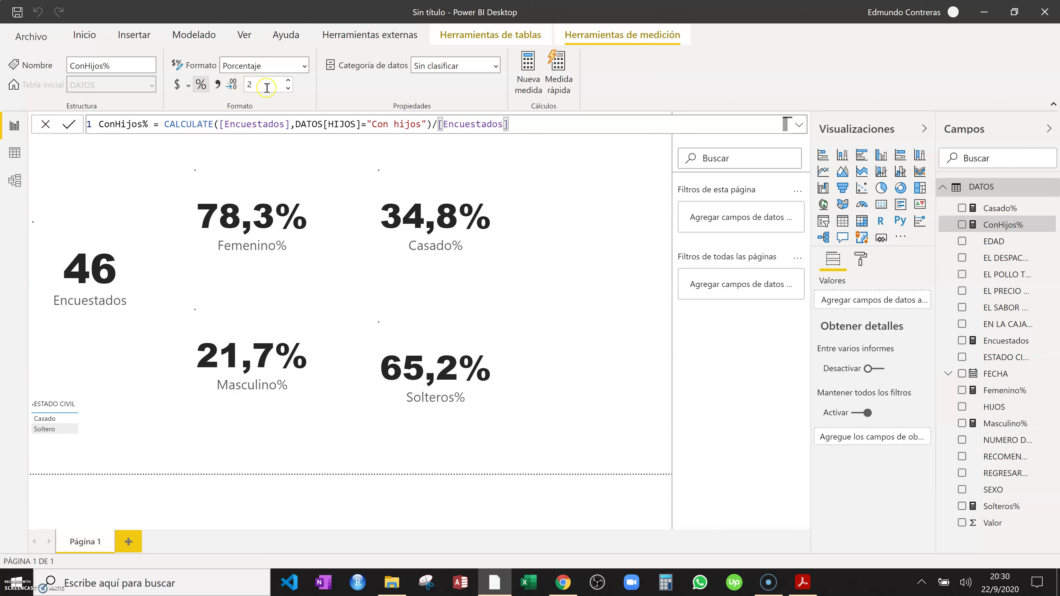
click(289, 88)
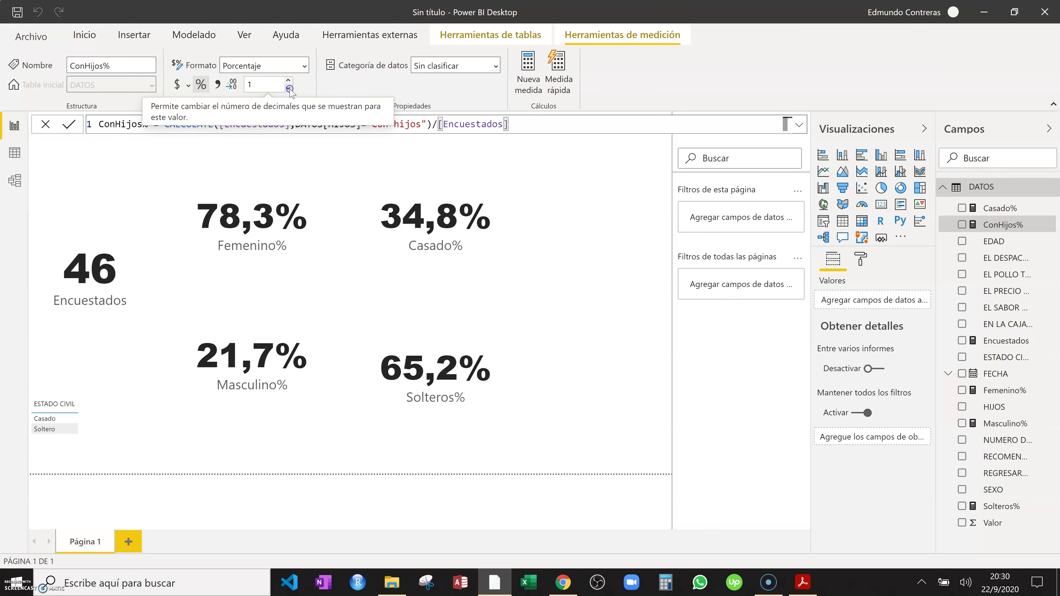
click(288, 80)
click(561, 284)
Duplicate the Casado% card and place the copy to the right of the original, aligned with it
click(460, 230)
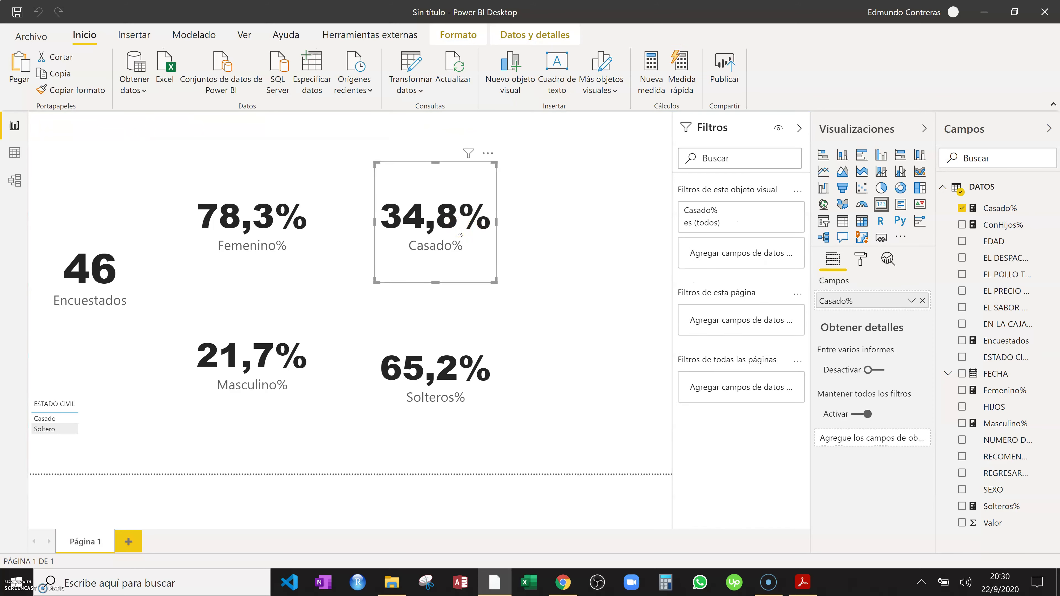
key(ctrl+c)
key(ctrl+v)
drag(459, 230, 622, 228)
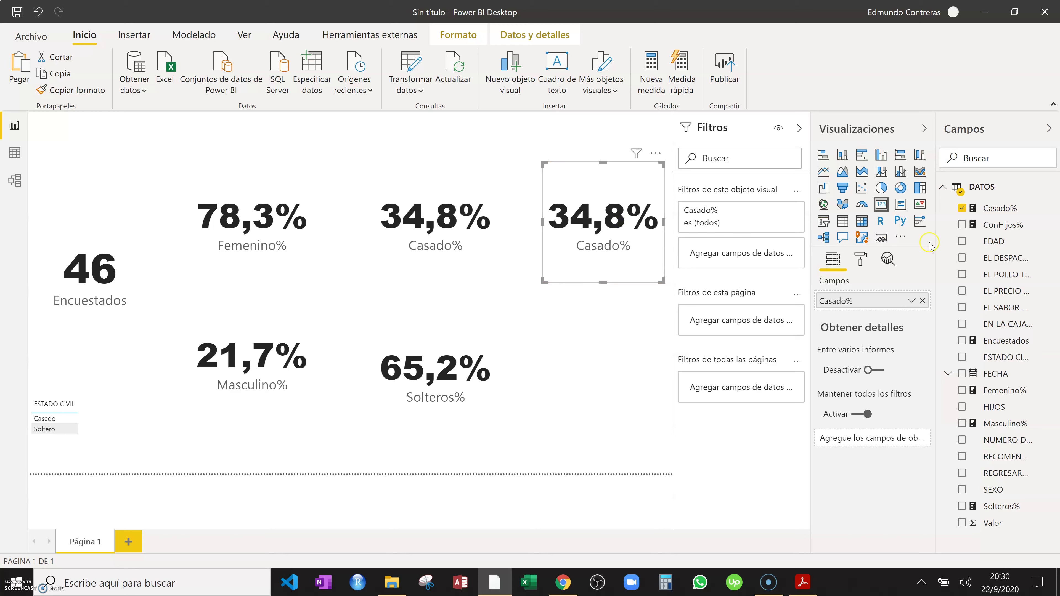
Replace the Casado% measure in the copied card with ConHijos%
click(966, 210)
click(963, 209)
click(962, 225)
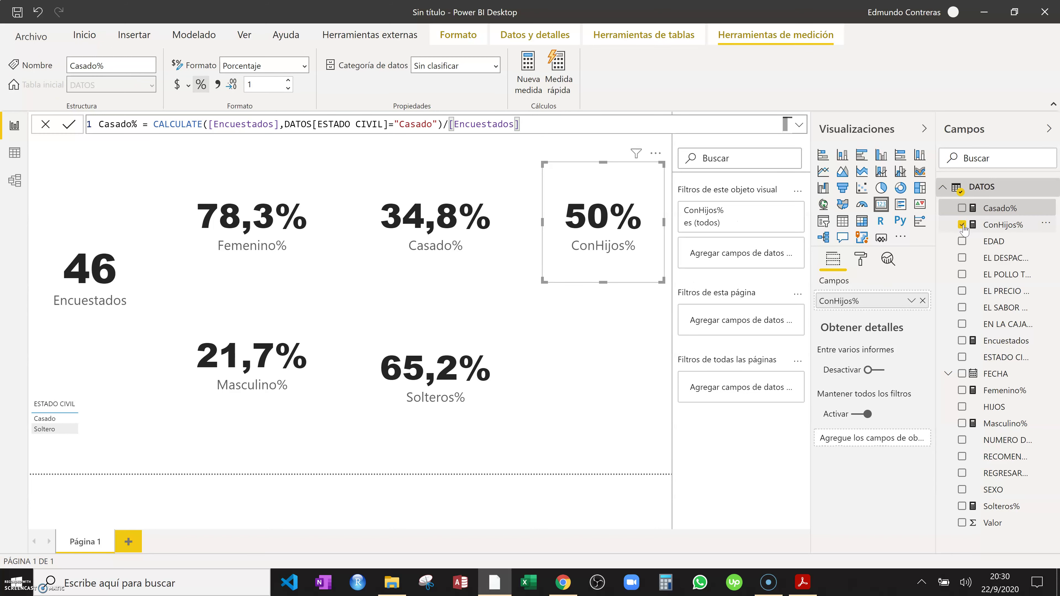
click(217, 322)
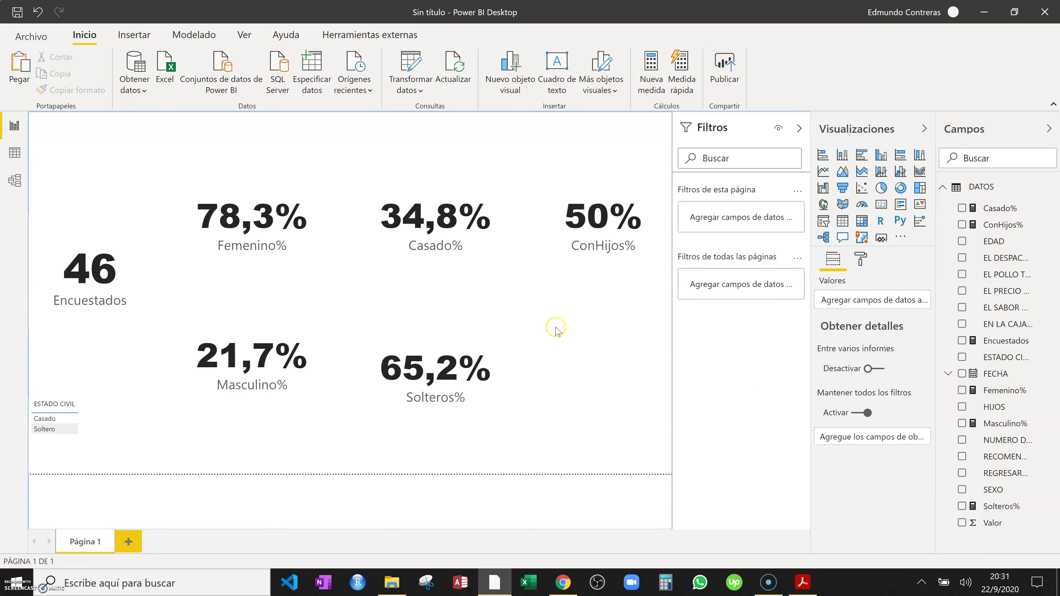
Create a new measure named SinHijos% that starts a CALCULATE function with [Encuestados] as its expression
click(650, 98)
click(653, 92)
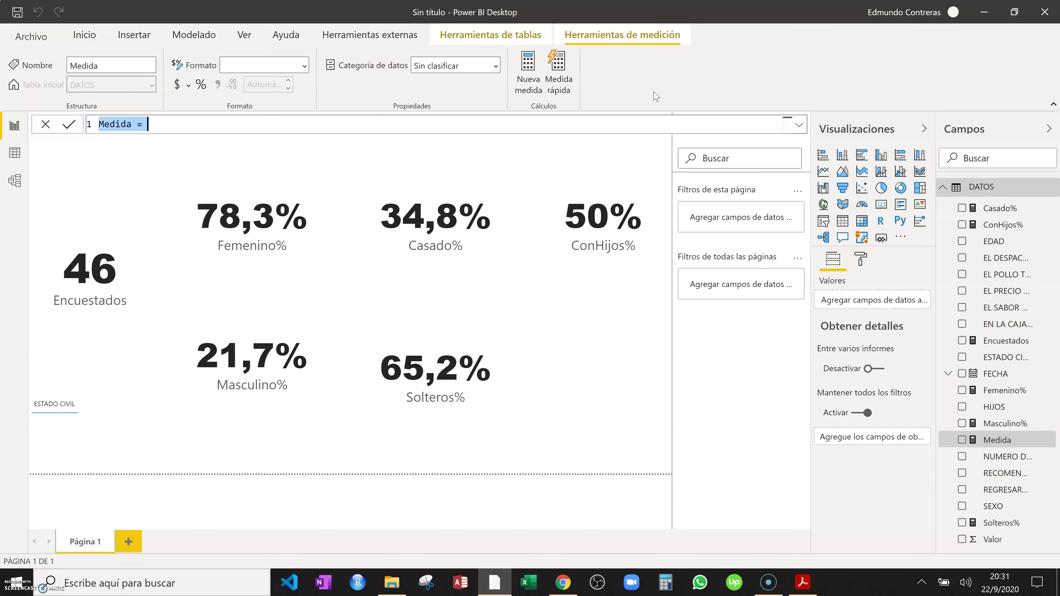
text(Sin)
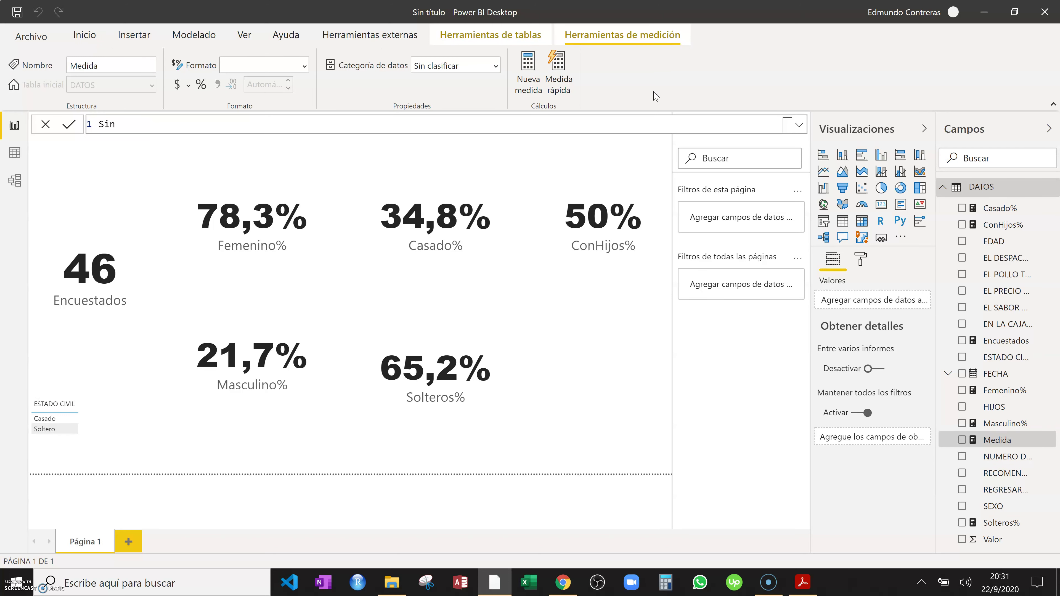
text(Hijos% = cal)
key(Tab)
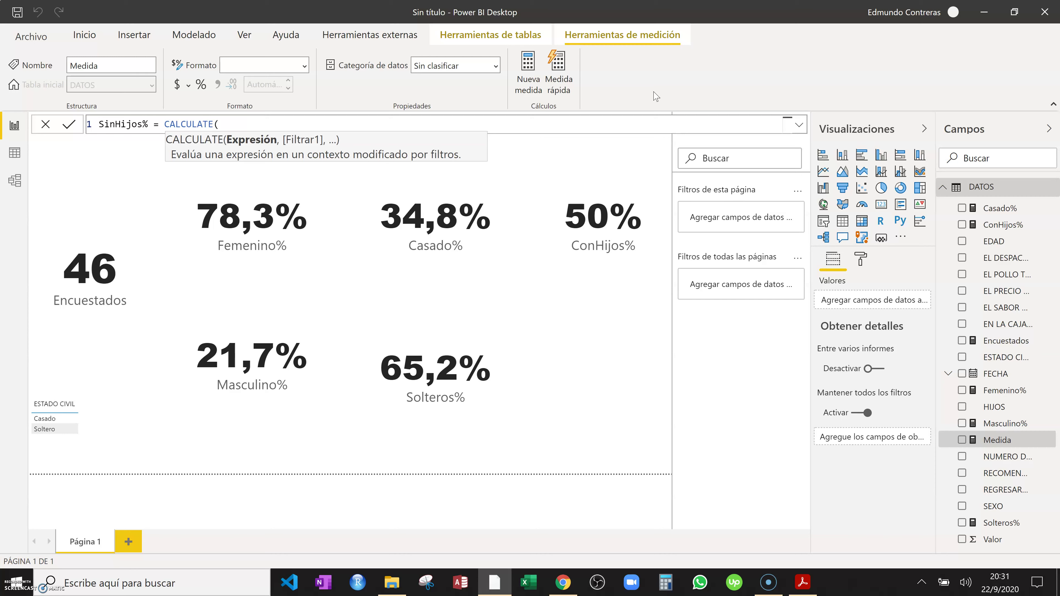
text([En)
key(Tab)
text(,)
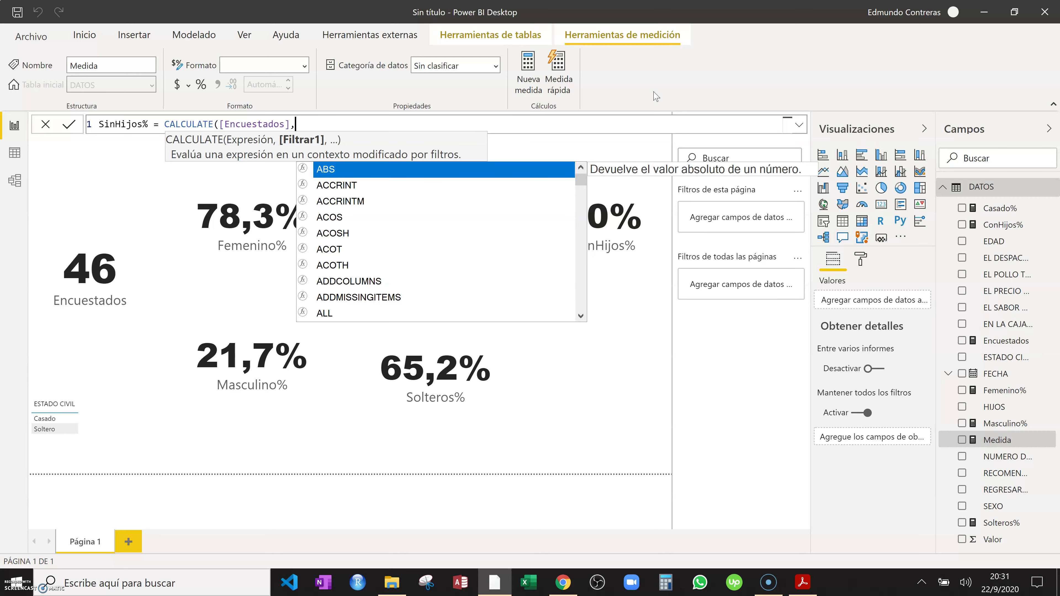
Add the filter DATOS[HIJOS]="Sin hijos" to the SinHijos% expression and close the function
text(datos)
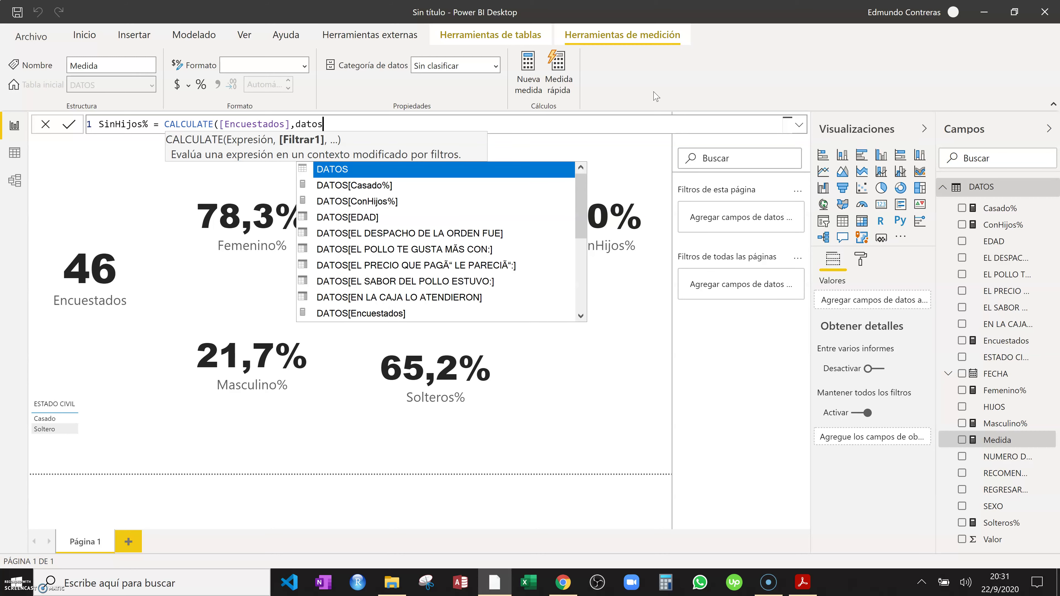
click(578, 217)
drag(579, 217, 580, 280)
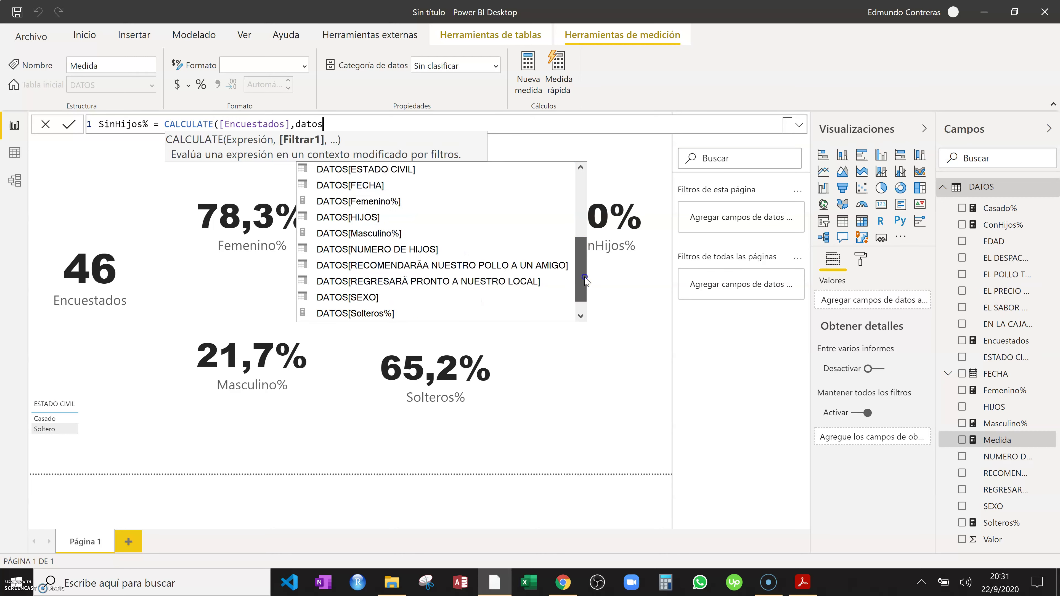
double_click(358, 222)
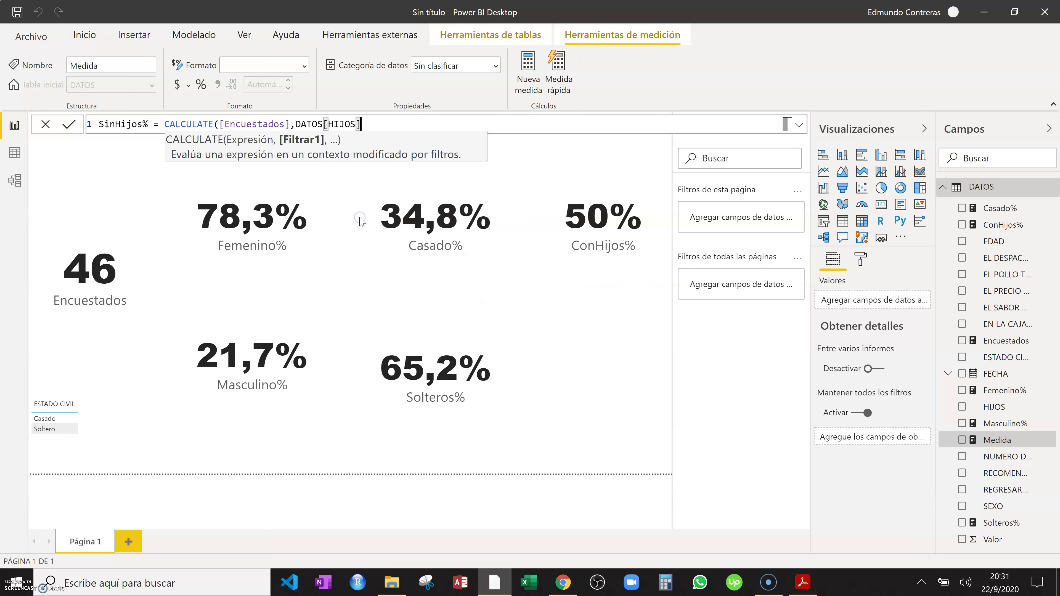
text(="Sin hijos)
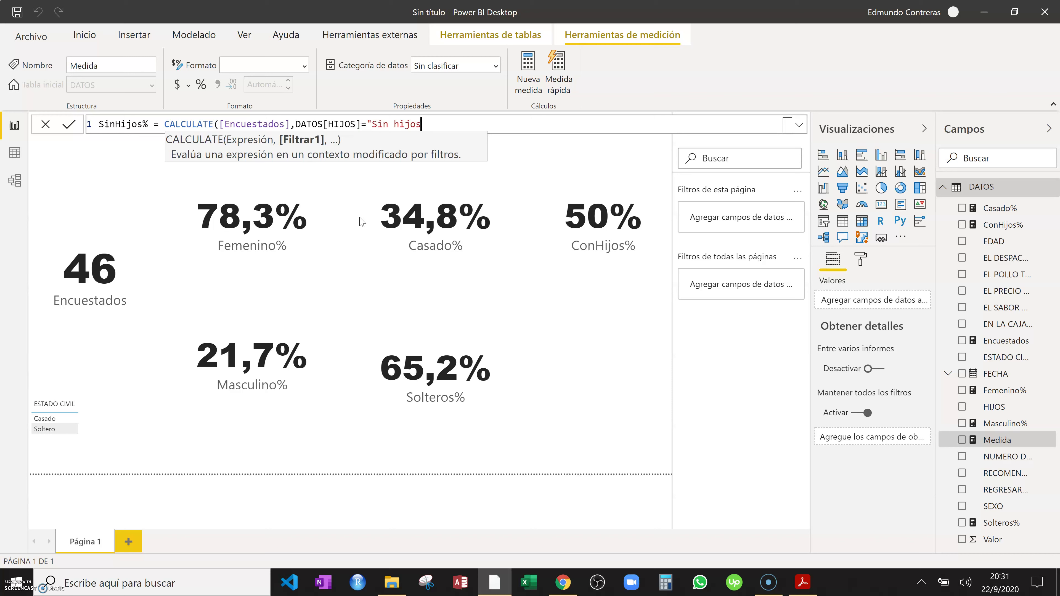
text("))
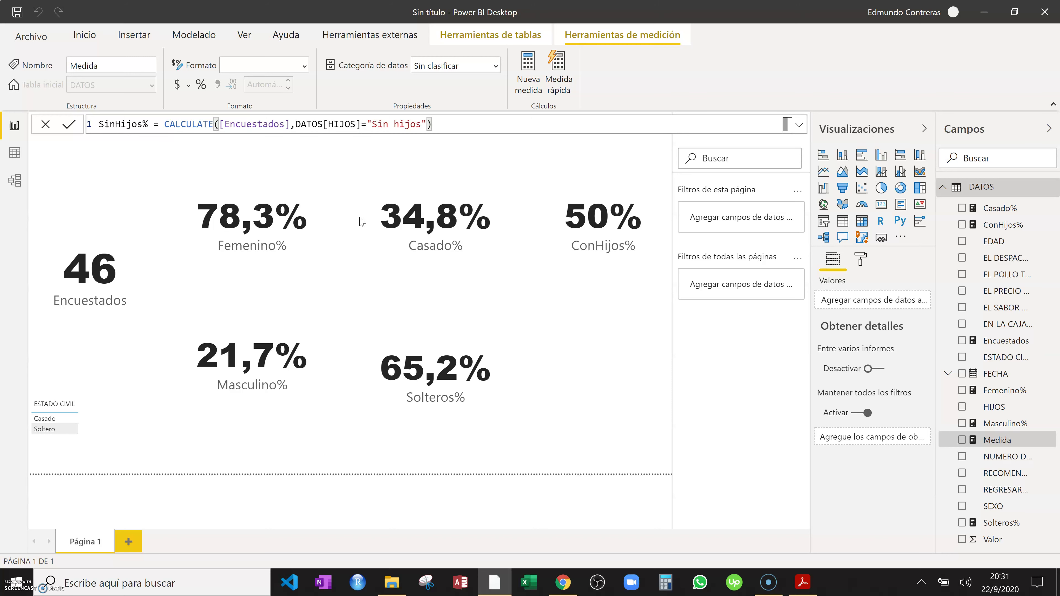
Divide the SinHijos% expression by [Encuestados] and commit the measure
text(/enc)
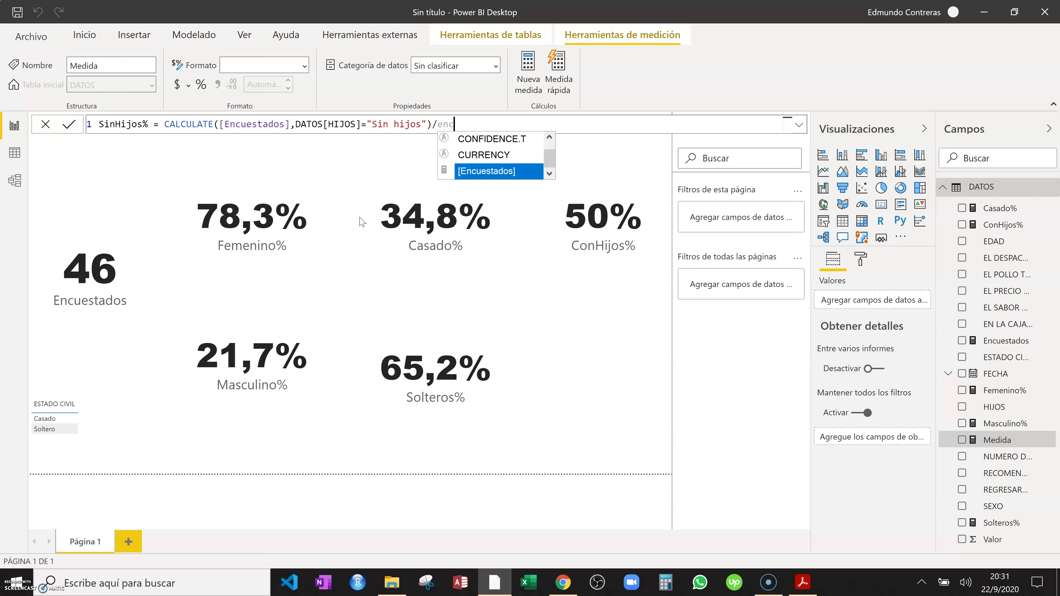
key(Tab)
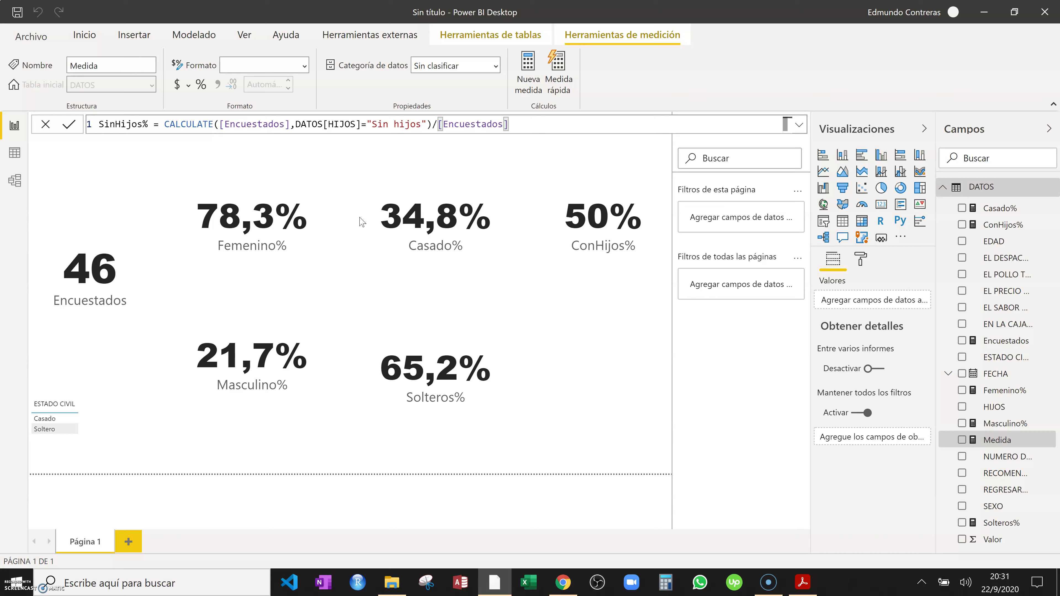
click(230, 170)
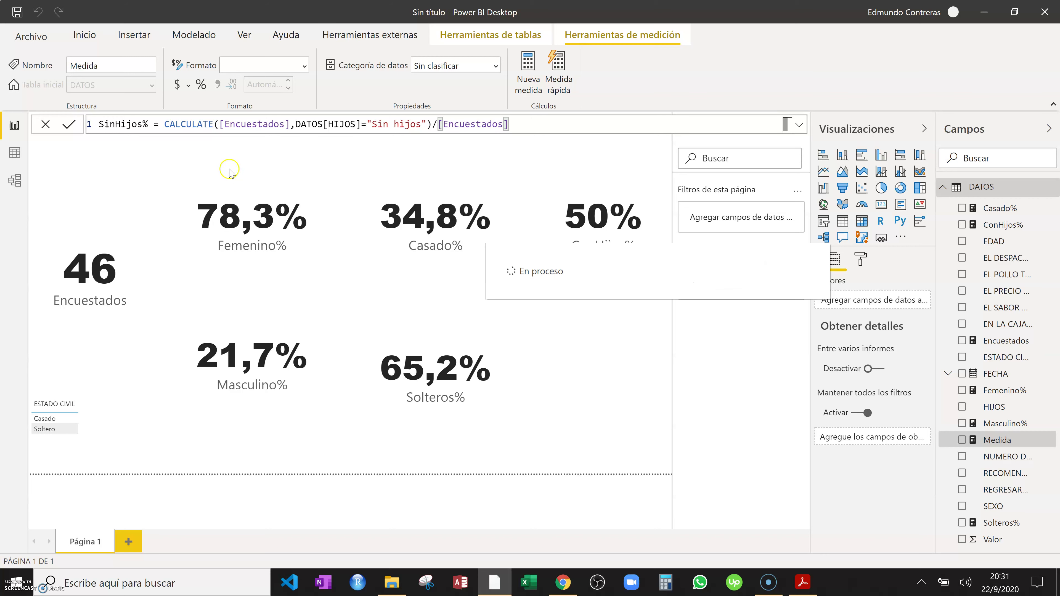
click(219, 152)
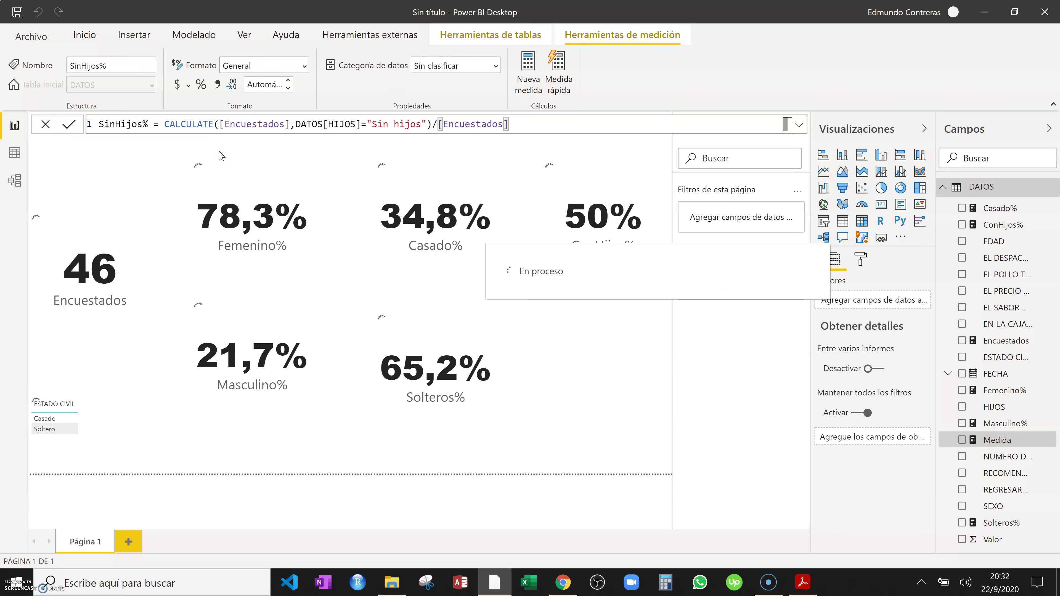
Format the SinHijos% measure as a percentage with 1 decimal place
click(202, 85)
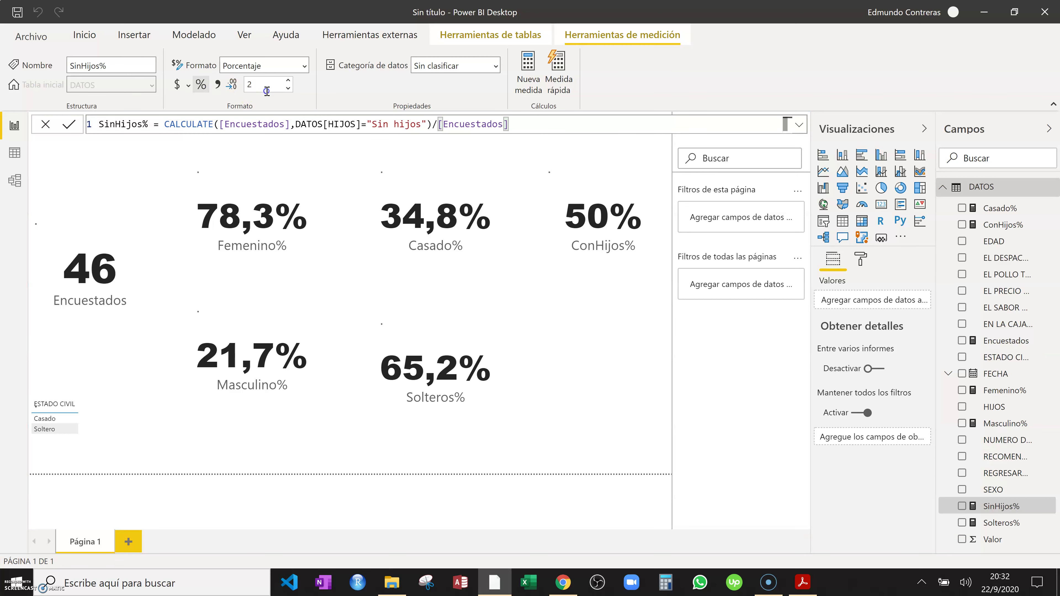
click(288, 88)
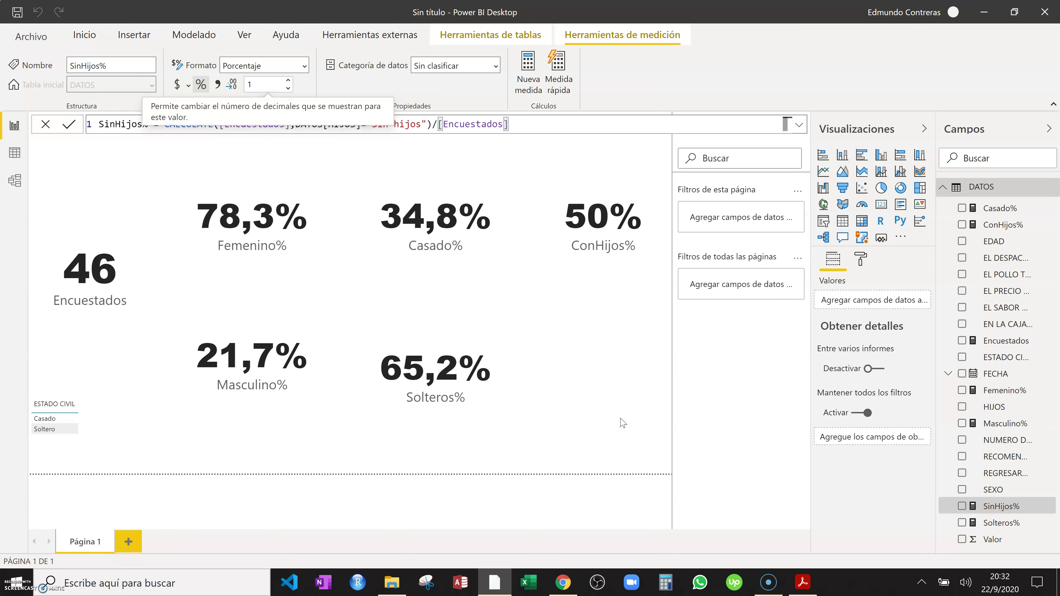
click(610, 419)
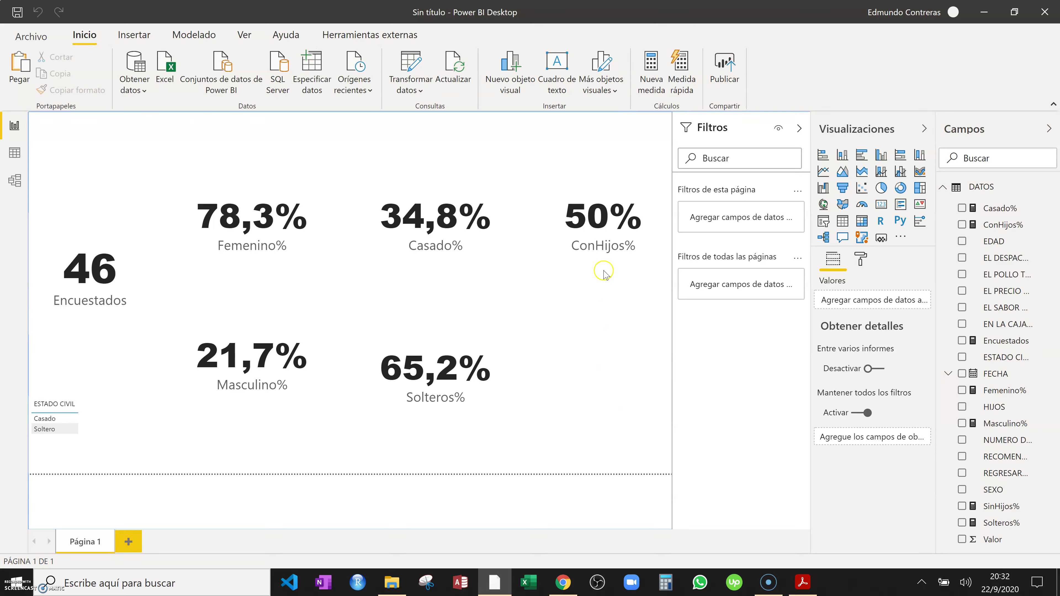
Duplicate the ConHijos% card, place the copy below the original and replace its field with the SinHijos% measure
click(614, 227)
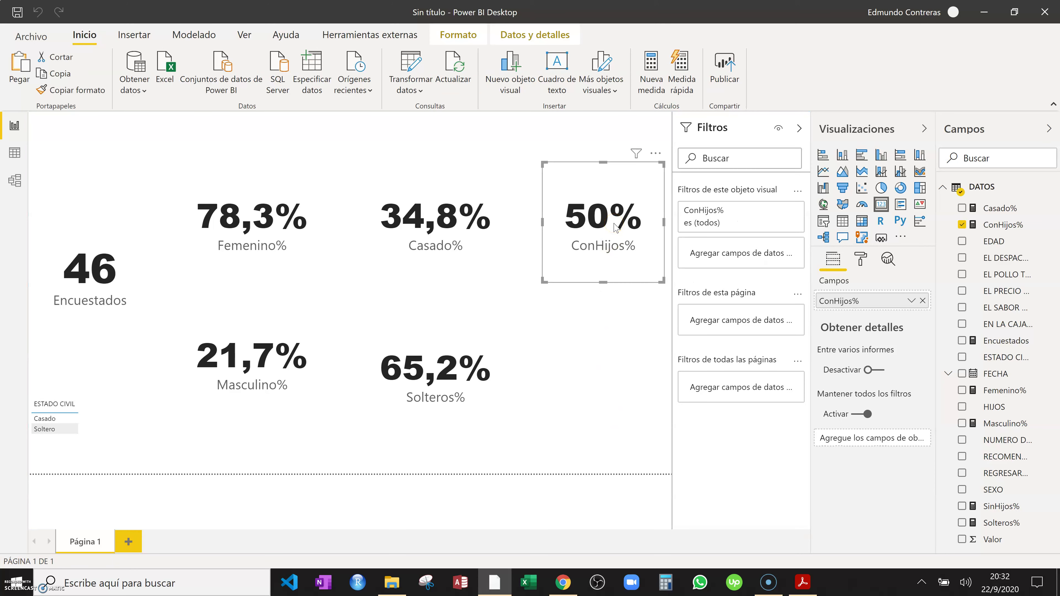
key(ctrl+c)
key(ctrl+v)
drag(614, 227, 617, 372)
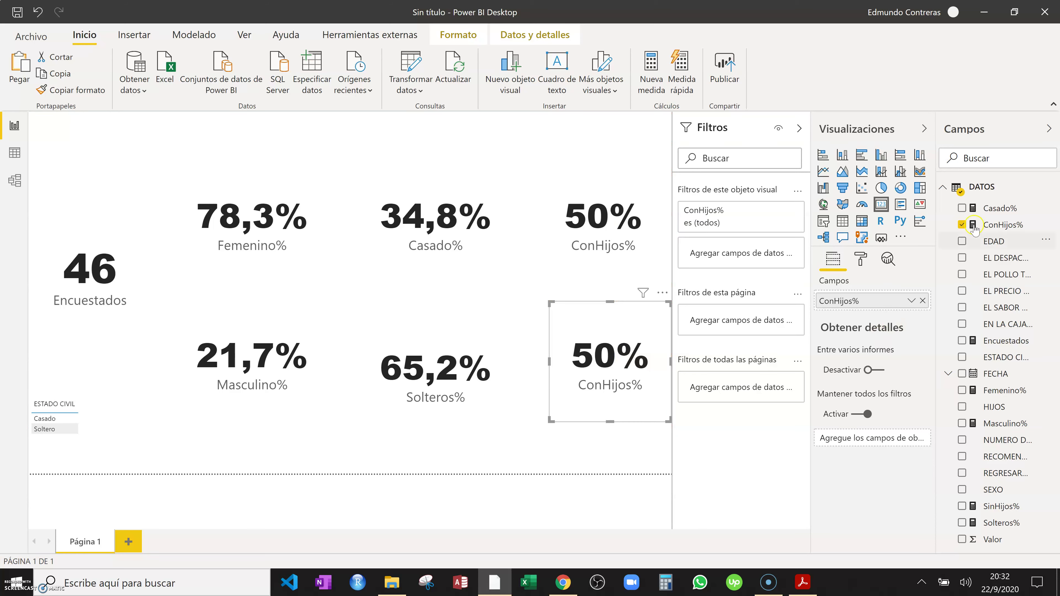
click(962, 225)
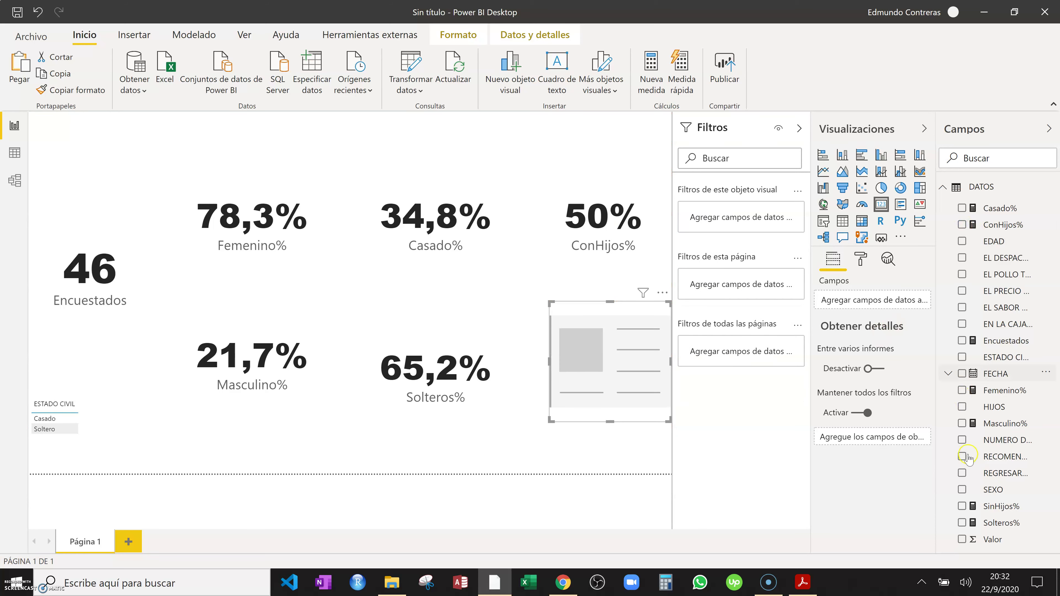
click(962, 506)
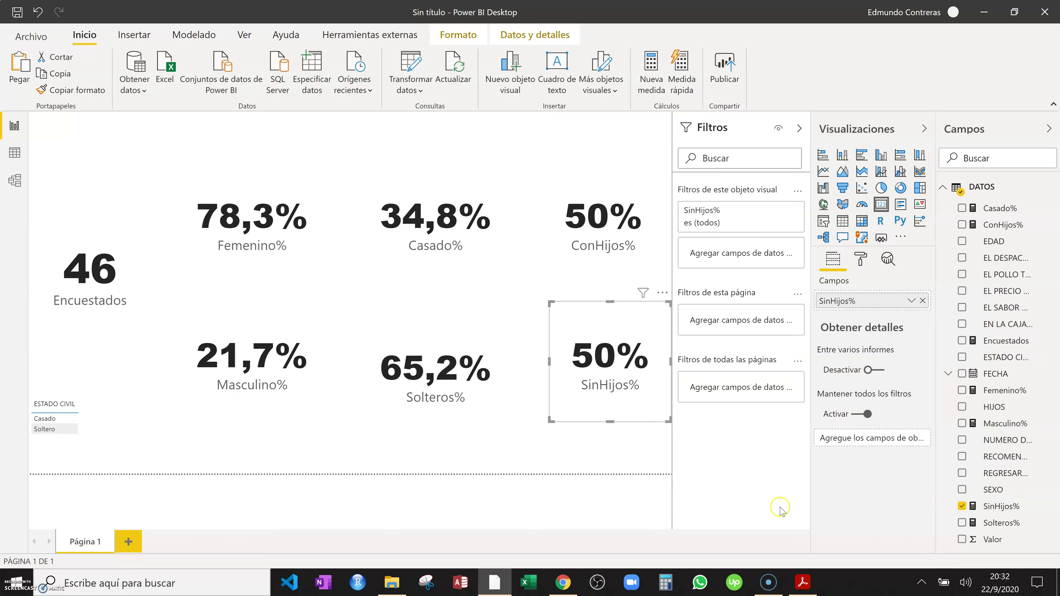
Delete the ESTADO CIVIL table visual from the report page
click(94, 441)
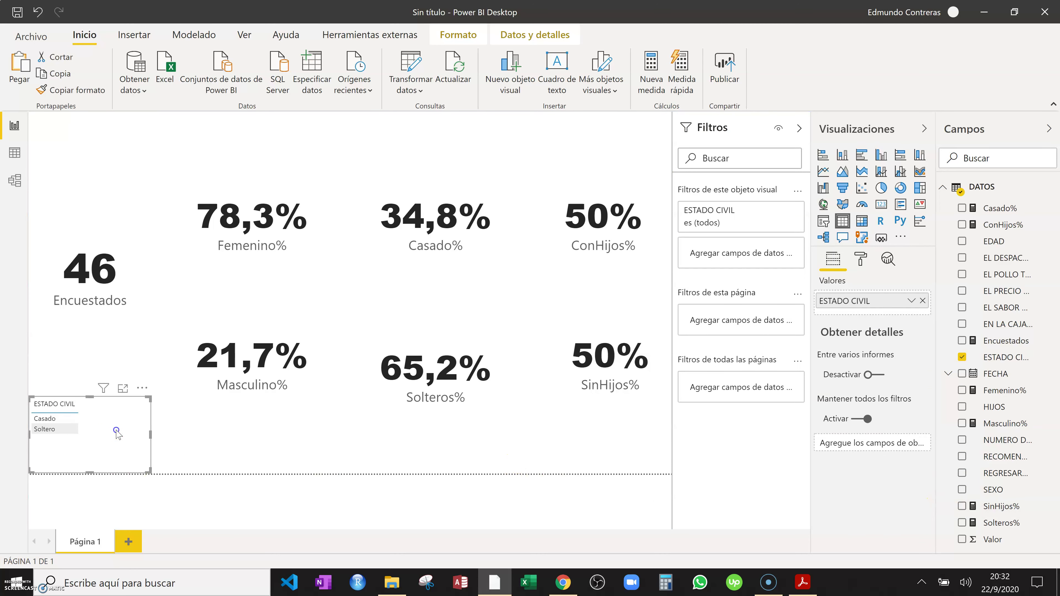
key(Delete)
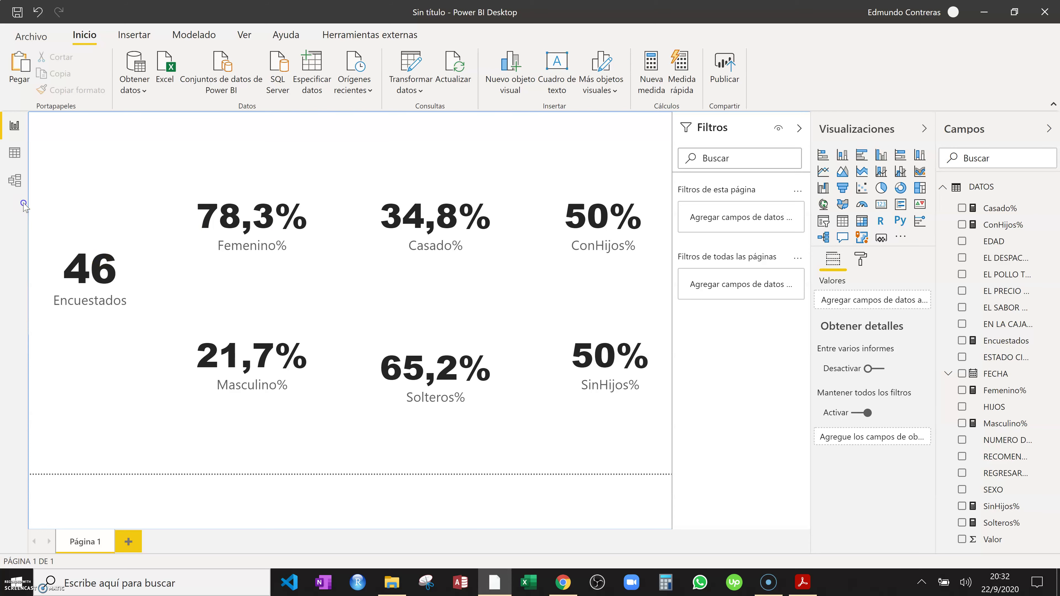
In the model view, assign the Encuestados measure of the DATOS table to a display folder named MEDICIONES
click(16, 188)
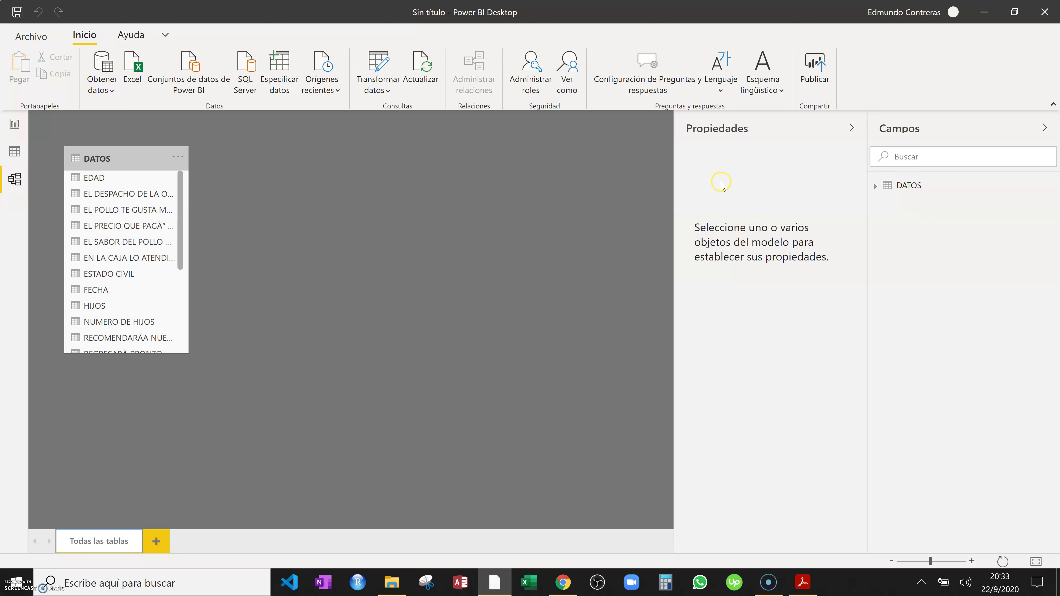
click(875, 189)
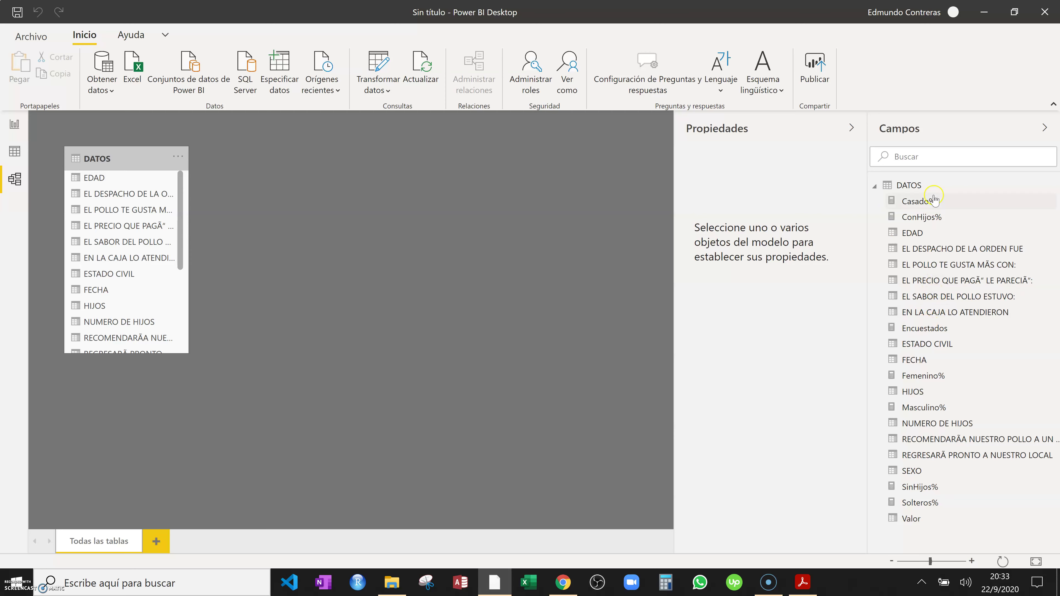
click(923, 332)
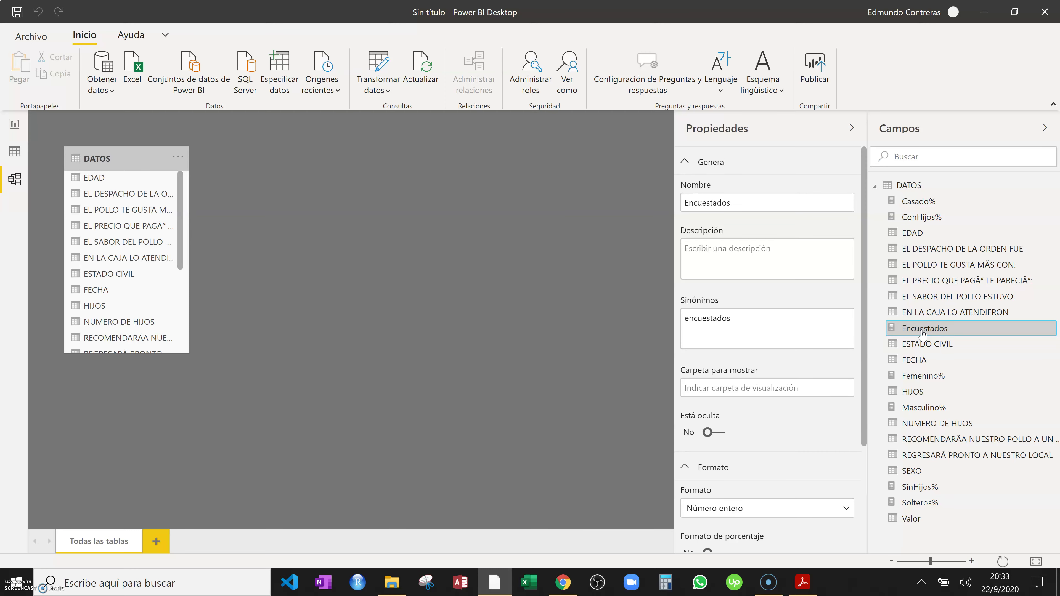
click(709, 381)
click(750, 389)
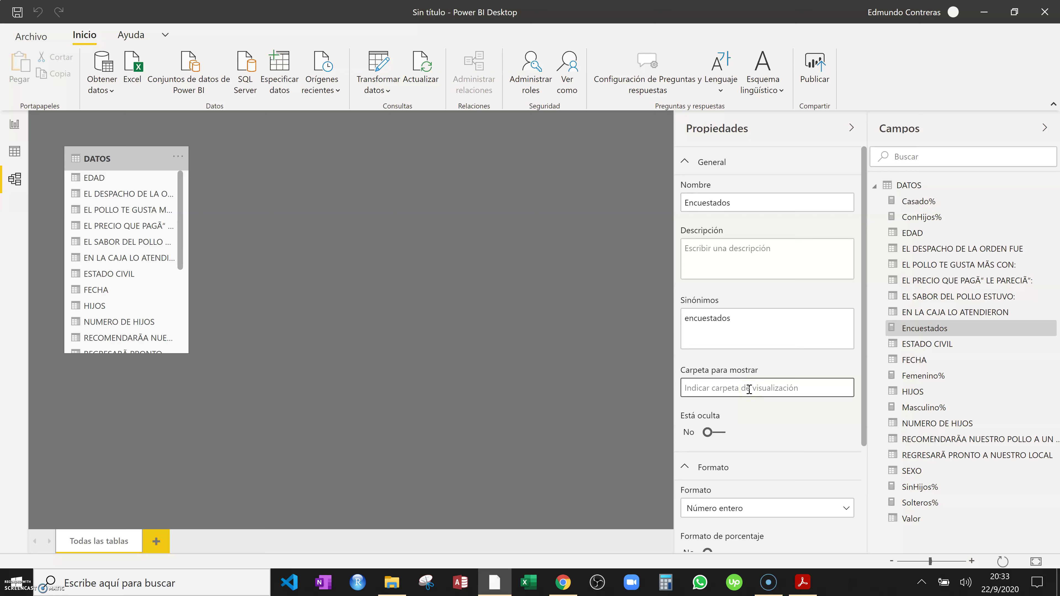
text(MEDICIONES)
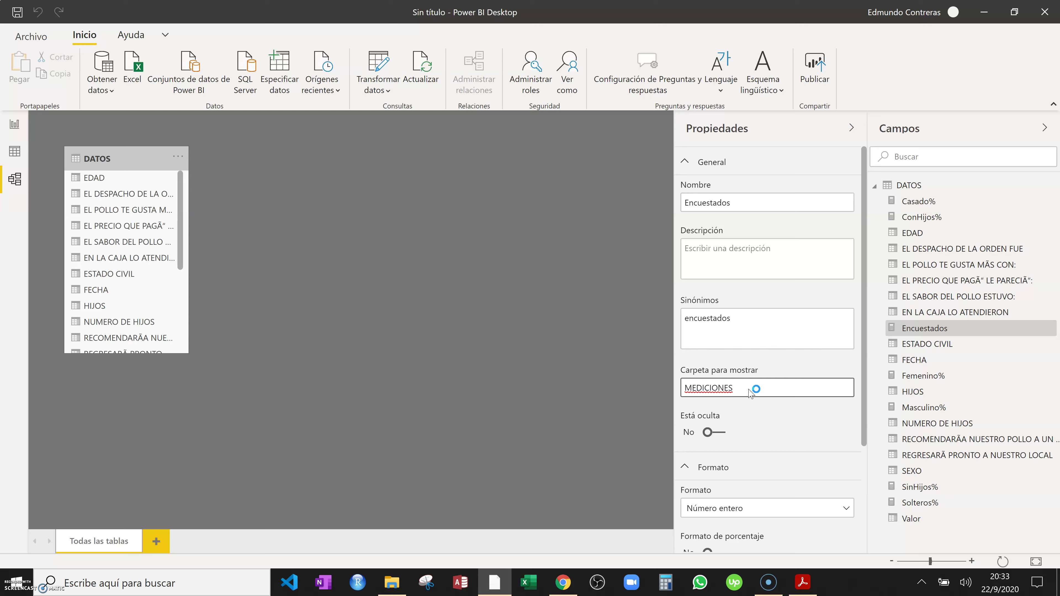
key(Return)
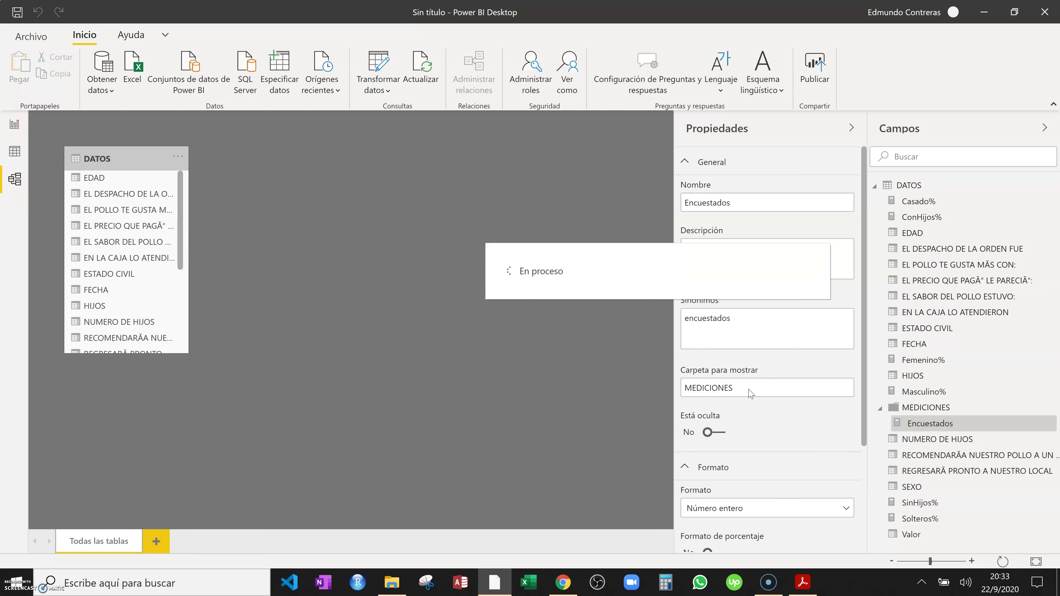
click(930, 416)
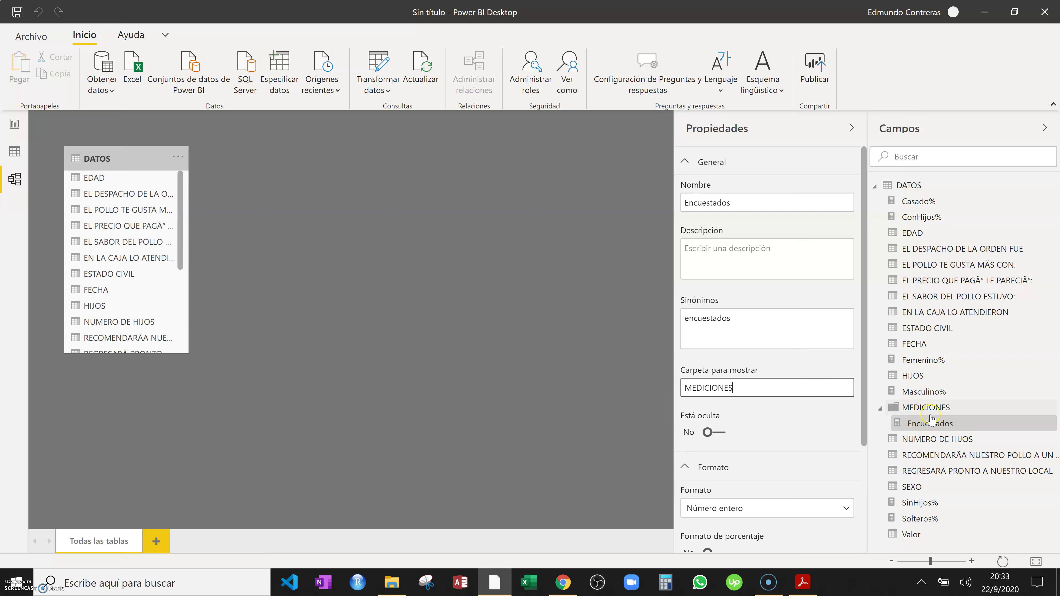